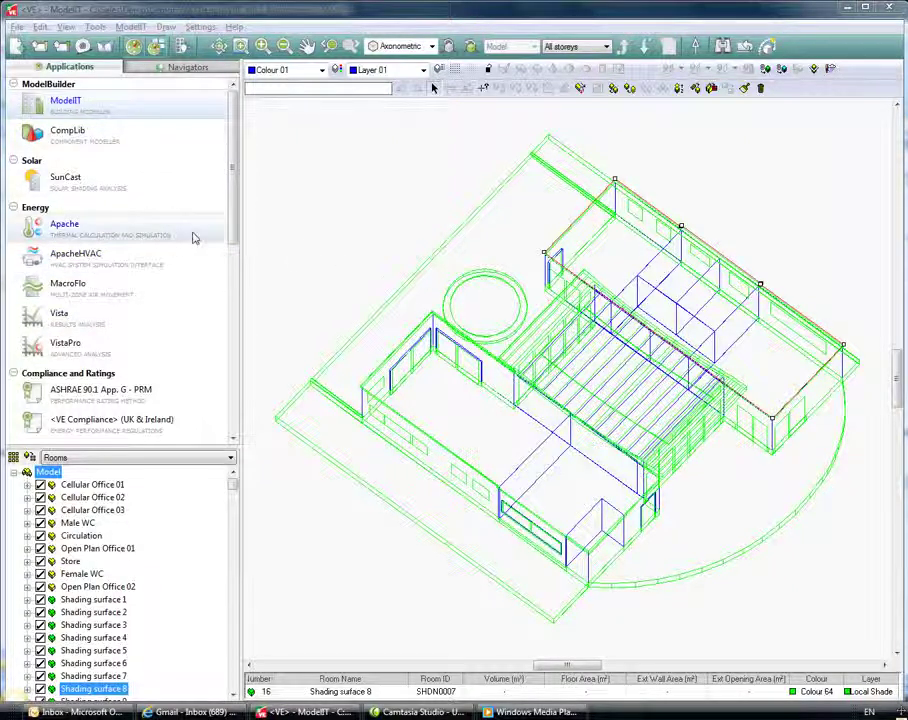
Select Cellular Office 01 and Open Plan Office 01 in turn in the building model to inspect them.
drag(230, 209, 233, 220)
scroll(233, 220, up, 1)
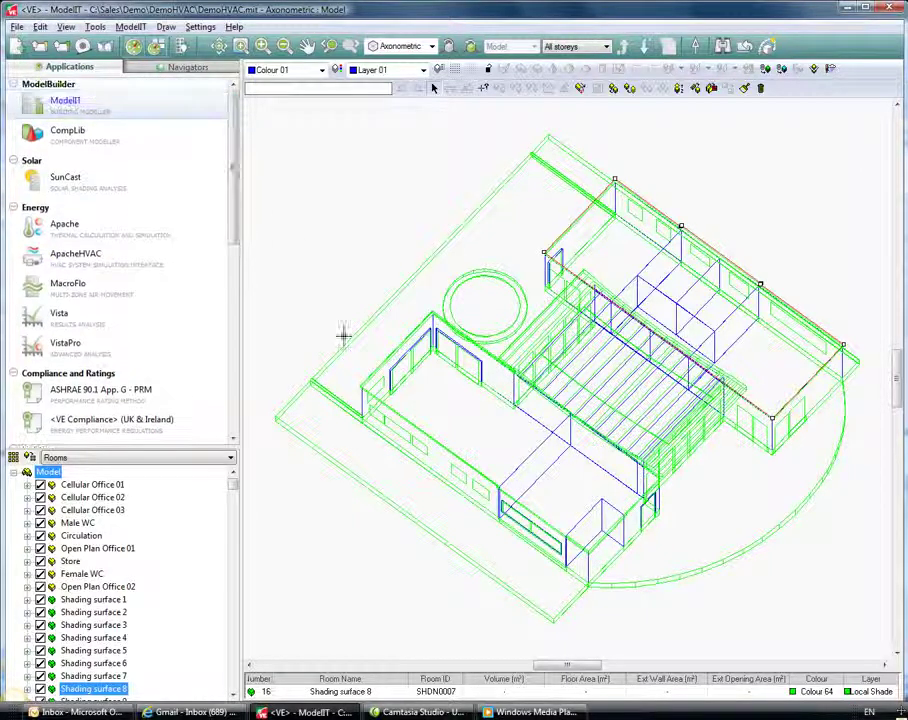
click(563, 487)
click(543, 521)
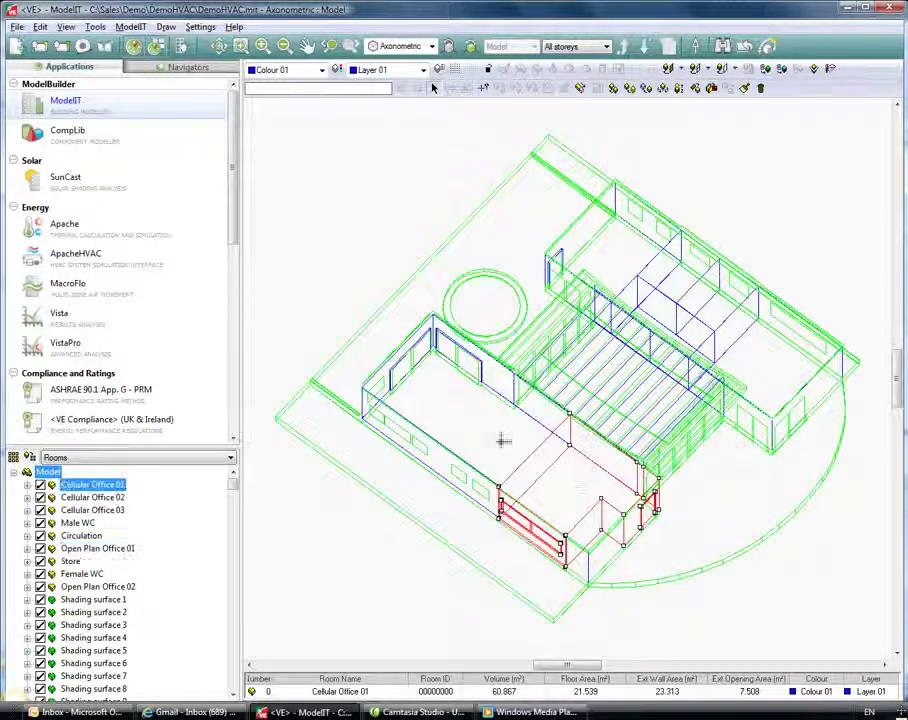
click(424, 412)
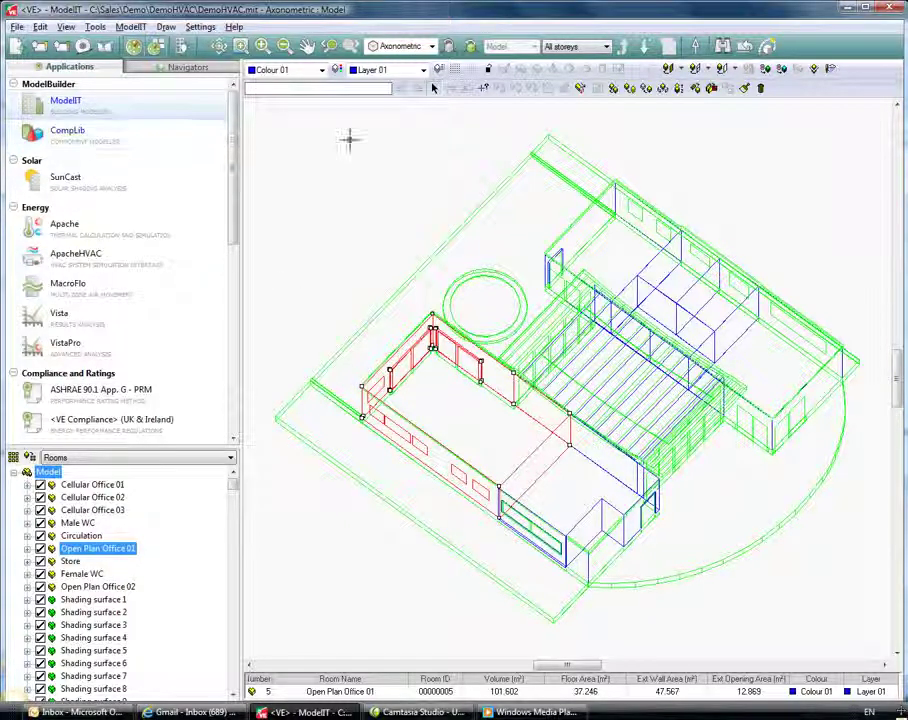
Switch to Apache and show the settings of FanCoilSystem among the defined Apache systems.
click(105, 232)
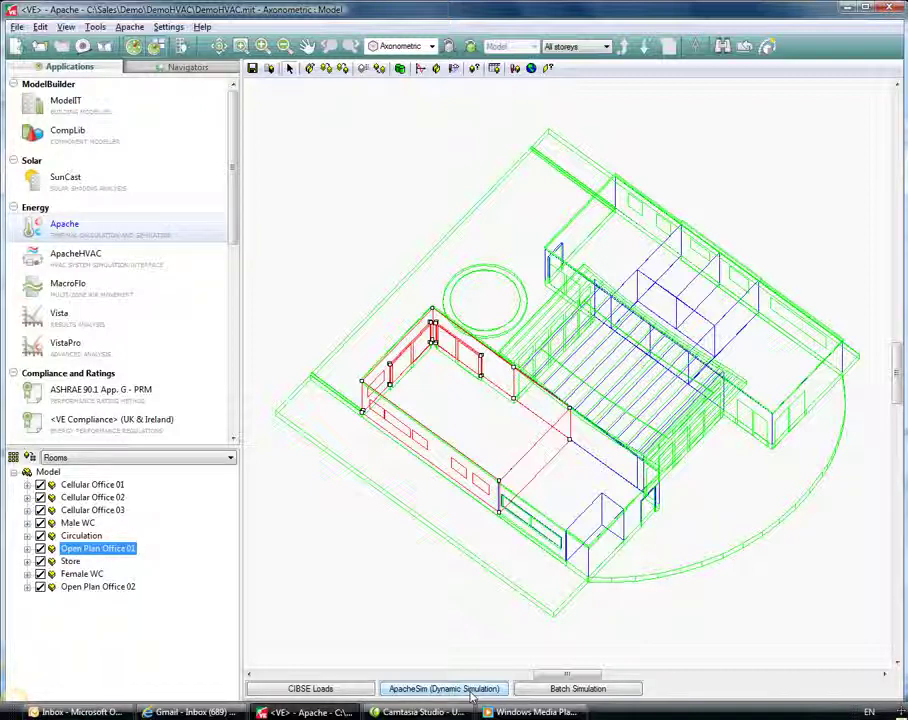
click(517, 75)
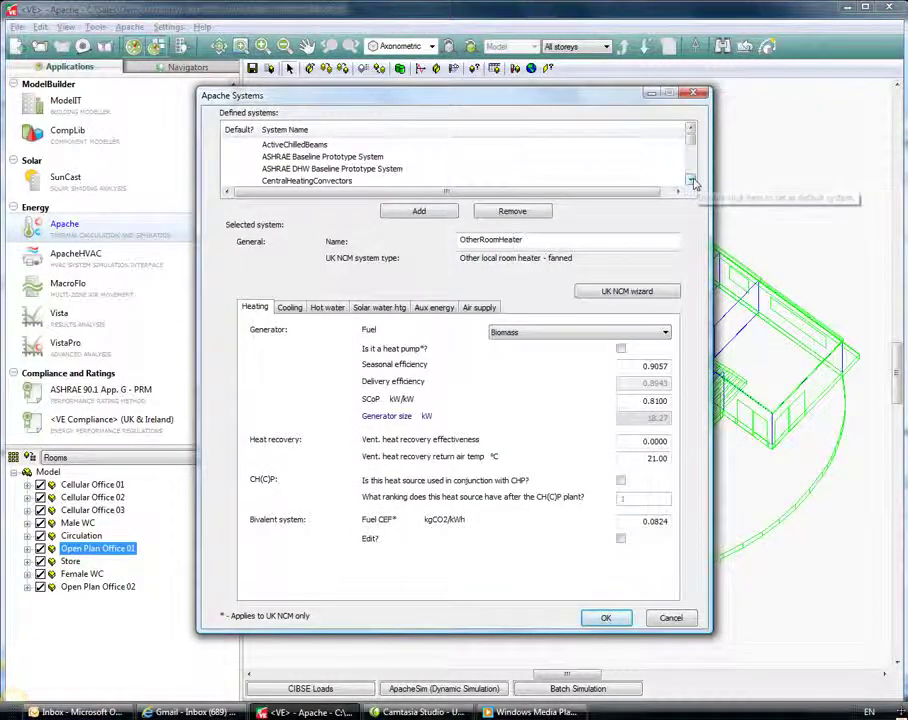
click(690, 180)
click(690, 180)
click(690, 180)
click(690, 180)
click(690, 180)
click(690, 180)
scroll(438, 152, up, 1)
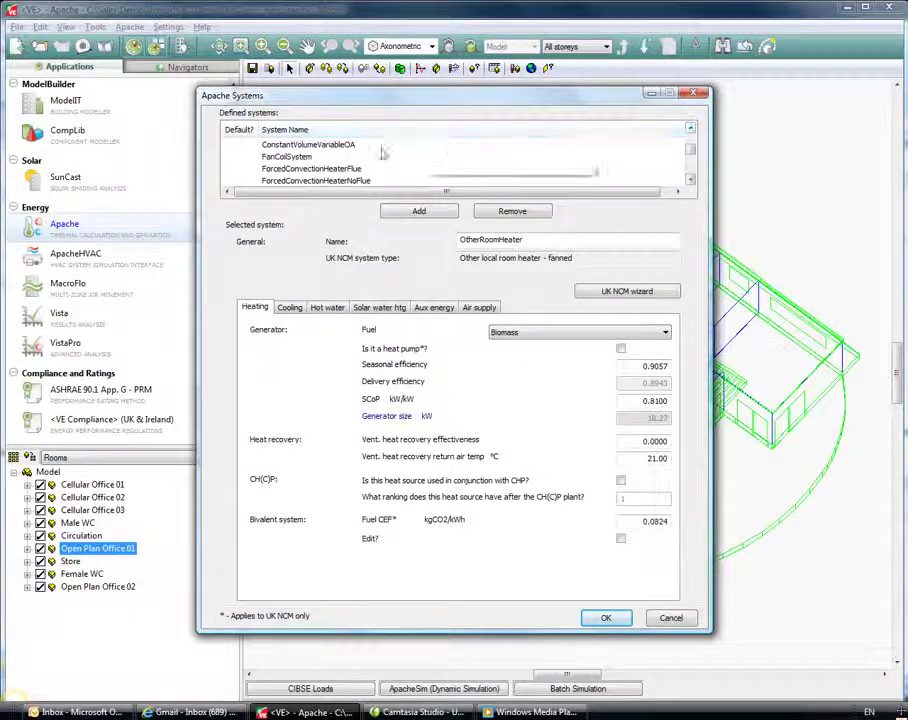
click(440, 156)
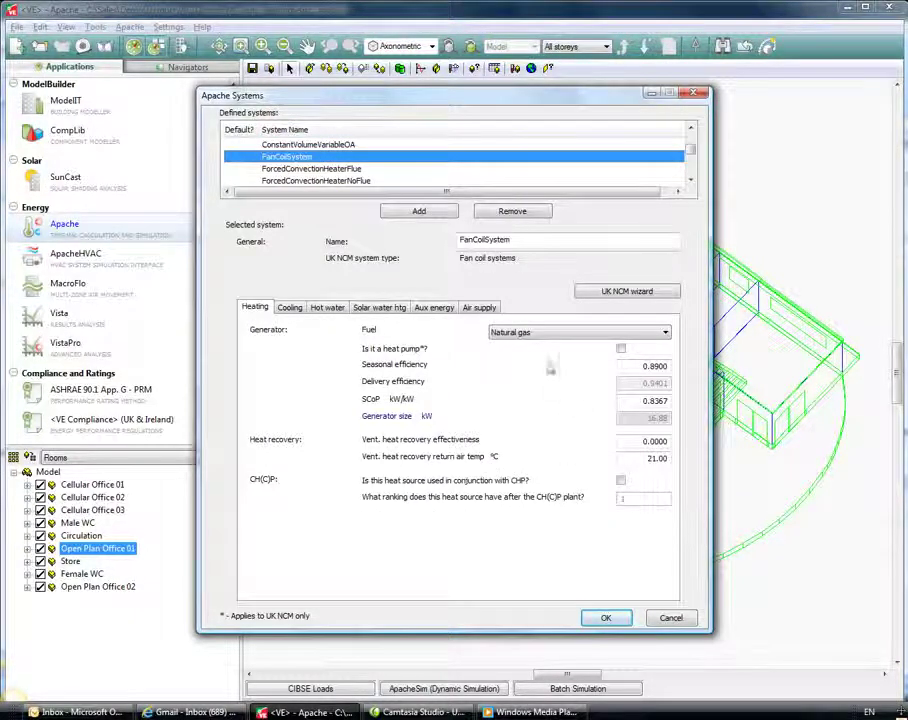
Examine the fan coil system's heating, cooling, hot water and auxiliary energy settings, and leave without changing them.
click(291, 306)
click(327, 311)
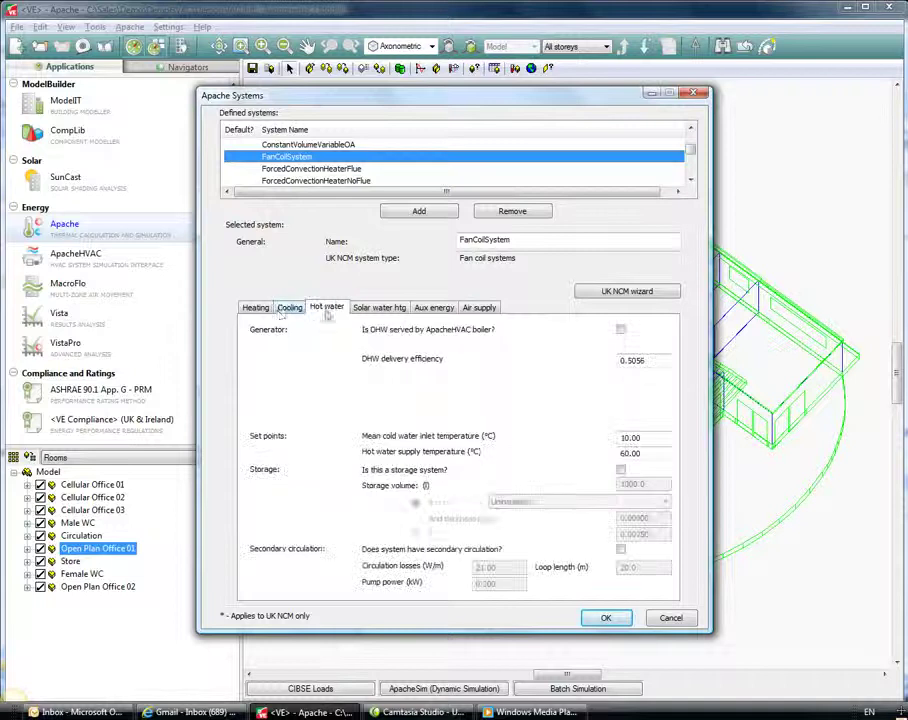
click(256, 307)
click(289, 307)
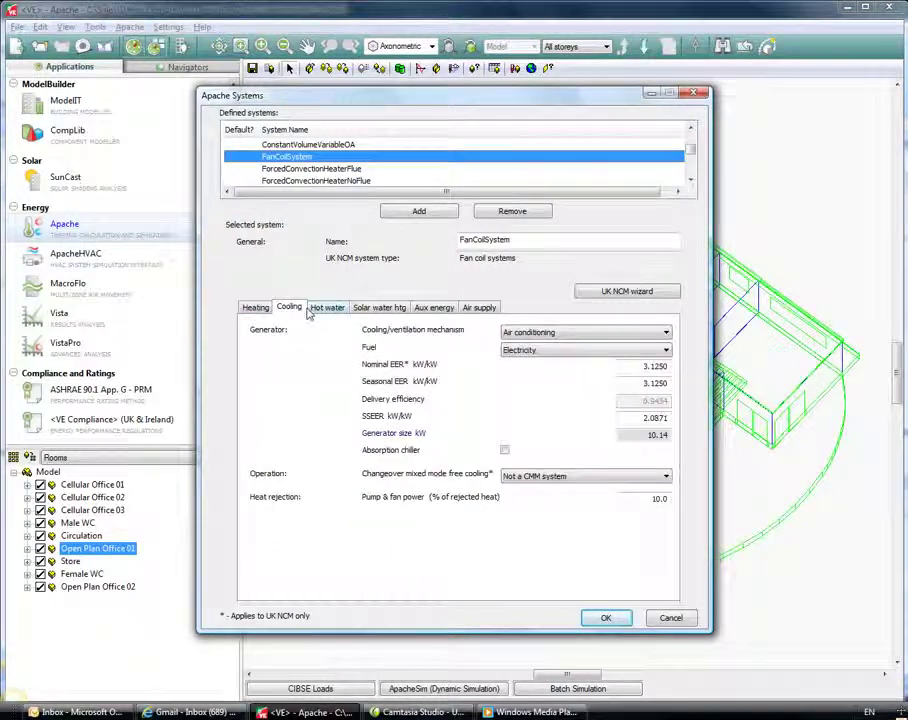
click(252, 309)
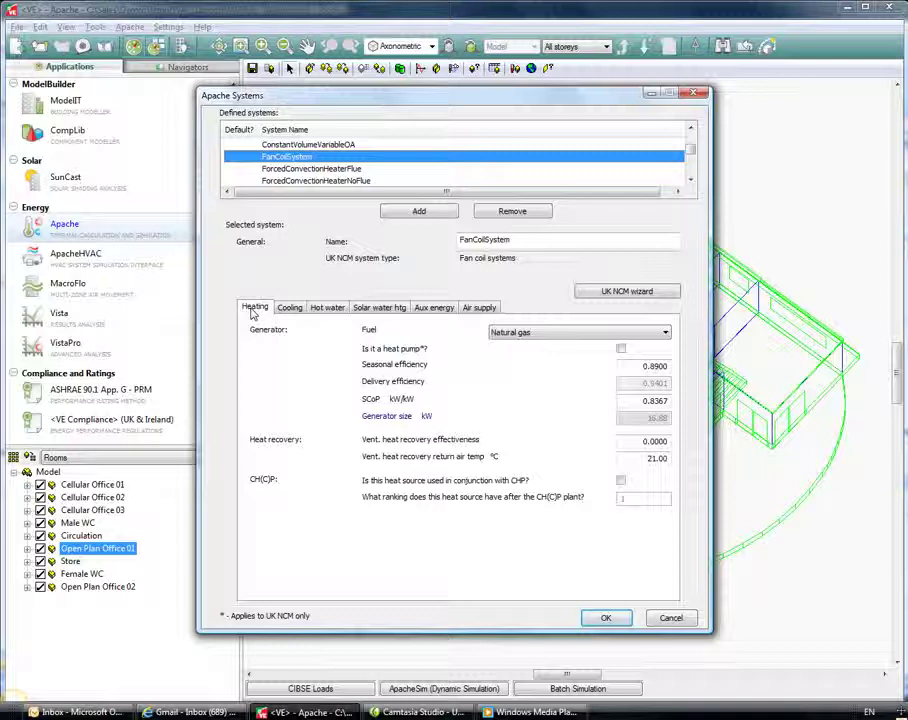
click(288, 308)
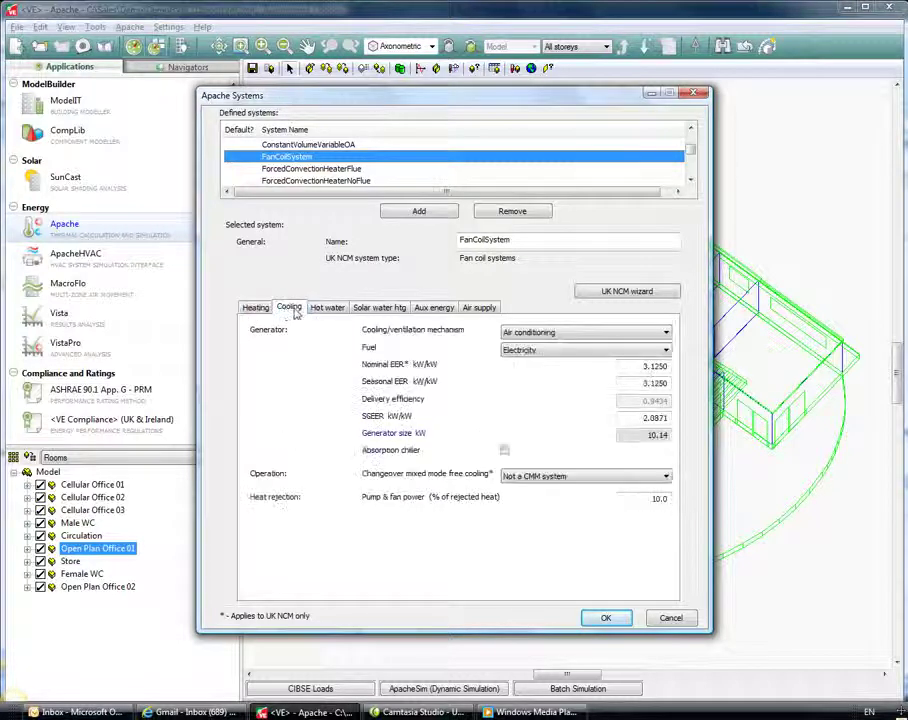
click(432, 308)
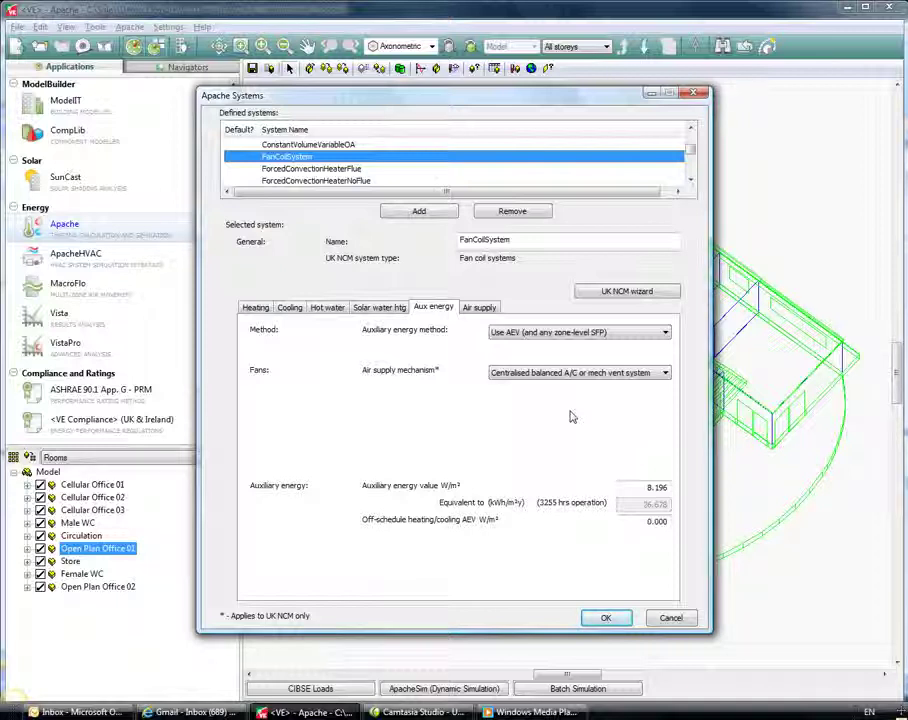
click(689, 619)
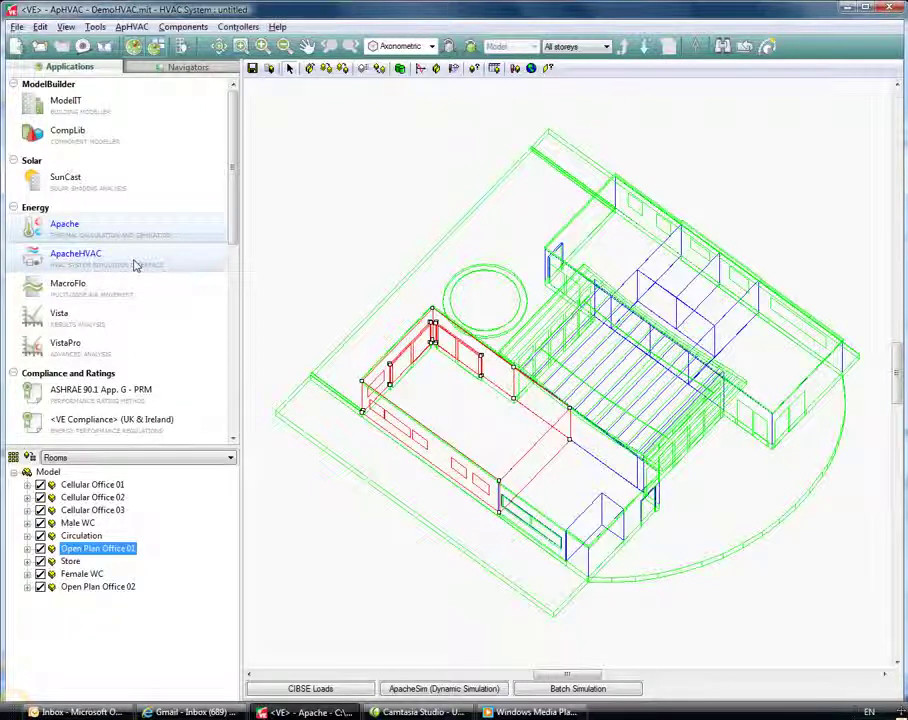
Switch to ApacheHVAC and browse the prototype systems available for import without importing any.
click(136, 264)
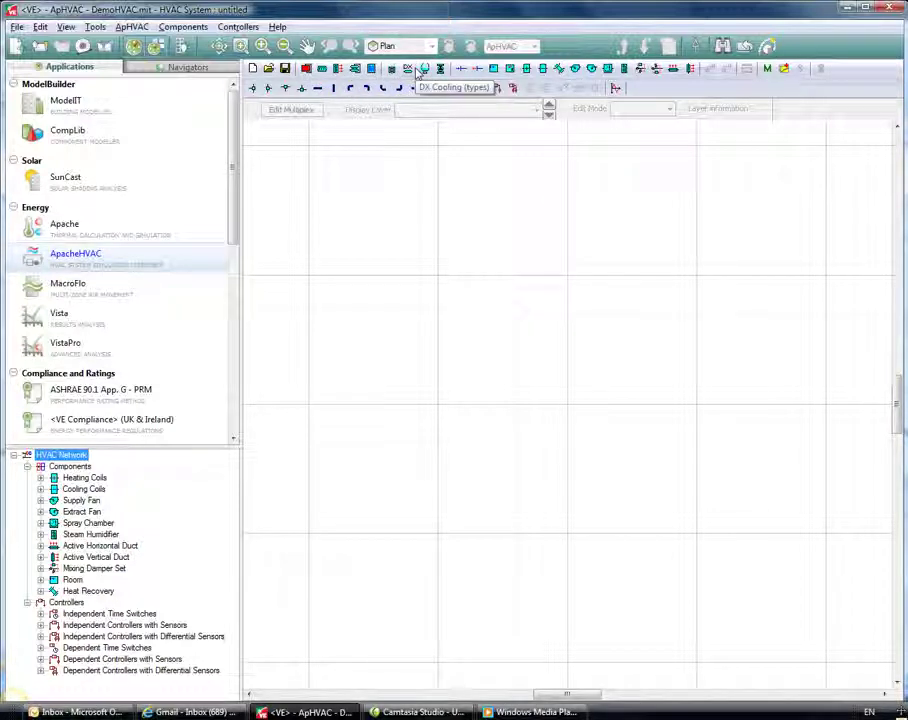
click(786, 70)
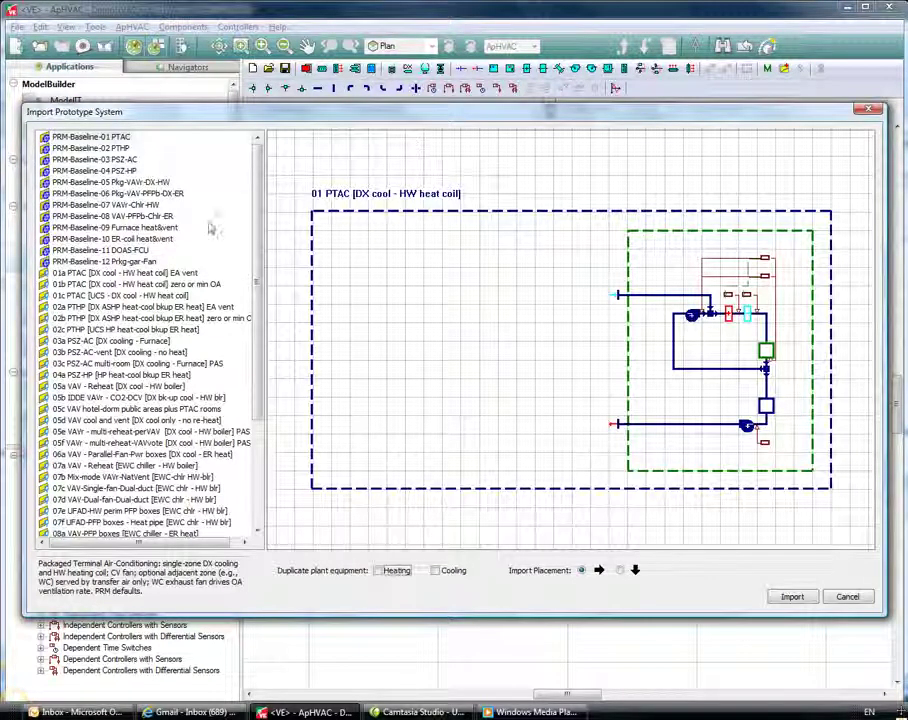
scroll(259, 285, down, 2)
scroll(259, 285, down, 3)
scroll(259, 228, up, 5)
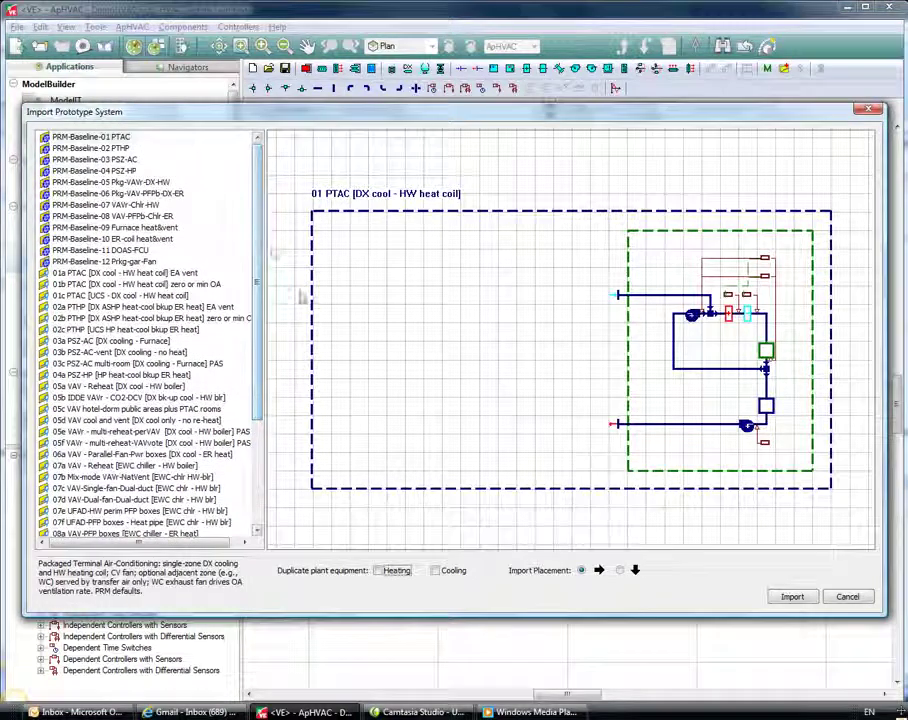
click(847, 597)
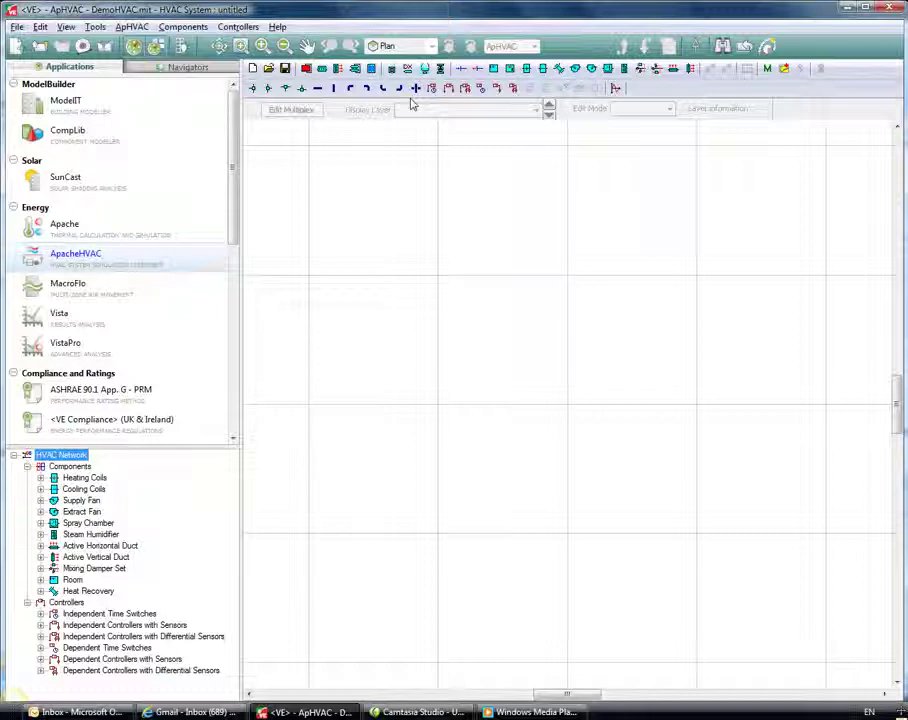
Place an air inlet on the empty HVAC network grid and an air outlet directly below it.
click(464, 88)
scroll(403, 229, right, 1)
scroll(397, 304, up, 1)
scroll(391, 308, down, 2)
scroll(394, 305, down, 1)
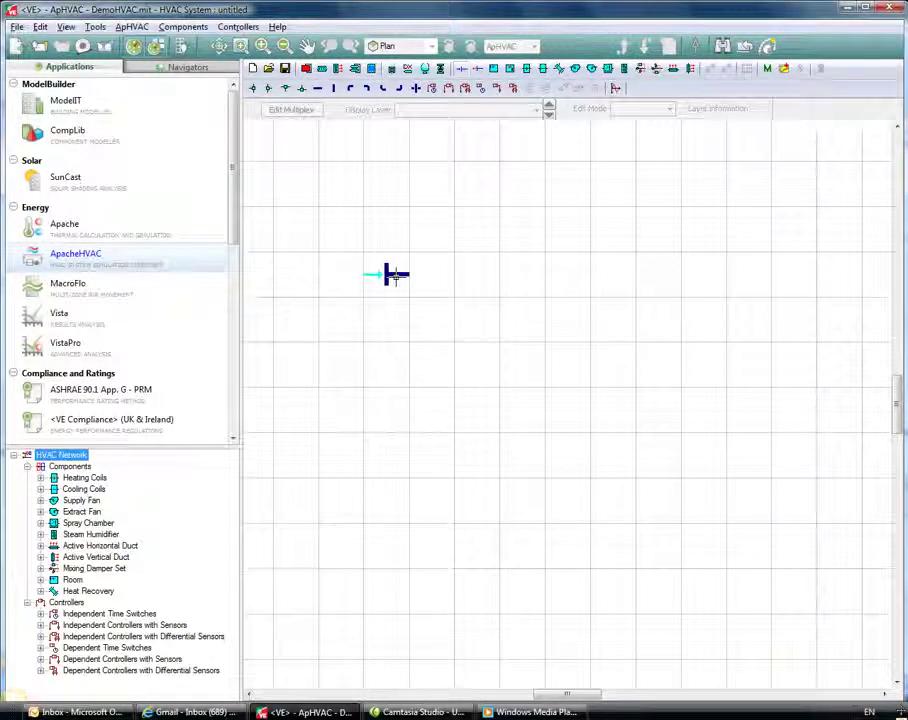
click(465, 88)
key(Escape)
click(404, 494)
scroll(553, 438, down, 1)
drag(553, 438, 450, 420)
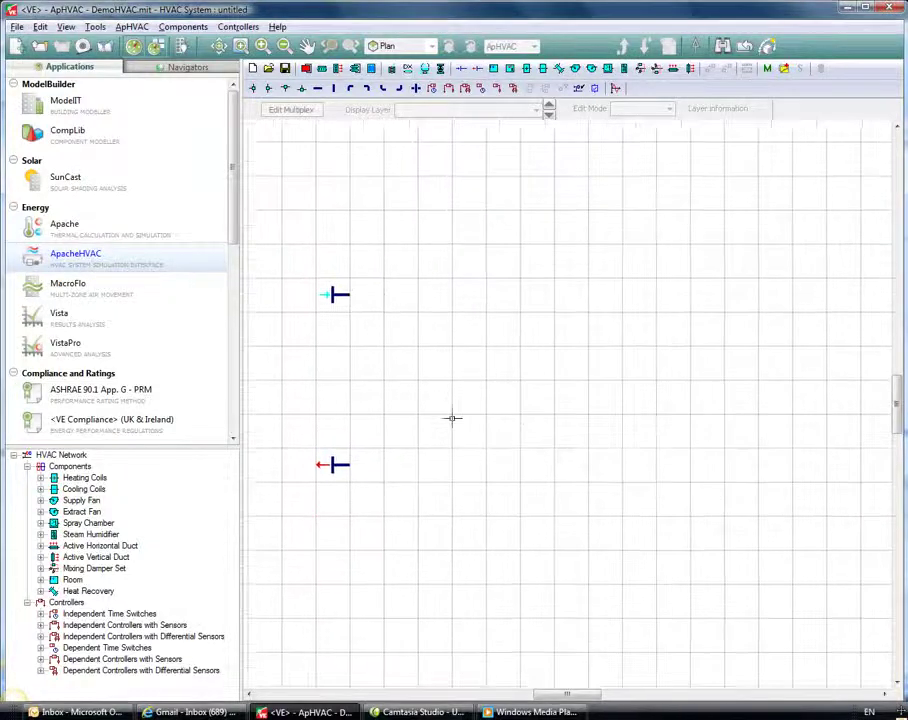
scroll(450, 420, down, 1)
scroll(452, 417, up, 1)
drag(467, 336, 493, 328)
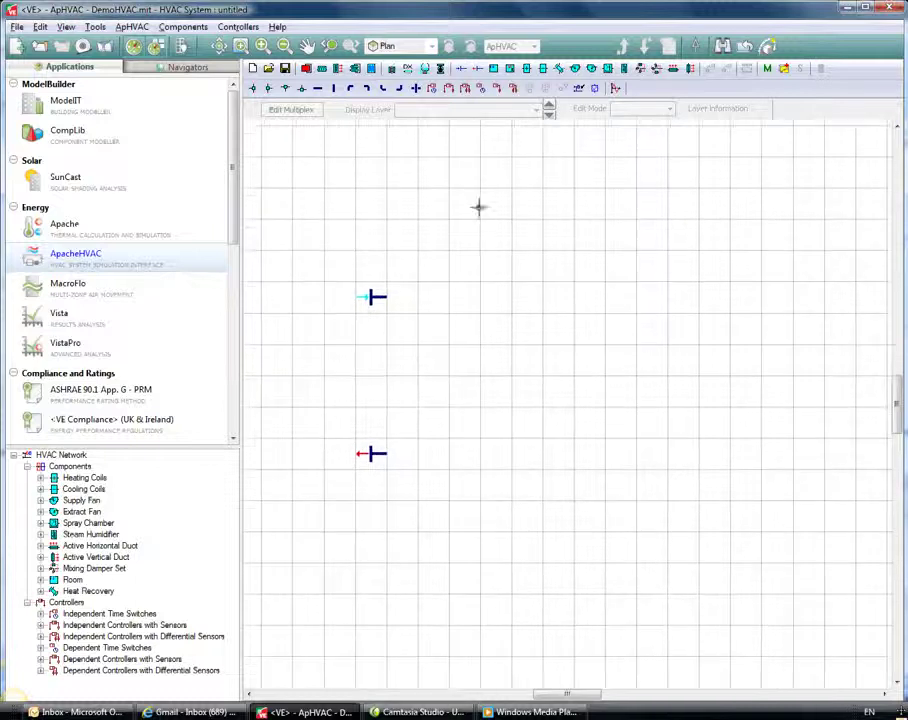
Place a second air inlet and outlet above the existing pair and delete both of them.
click(459, 68)
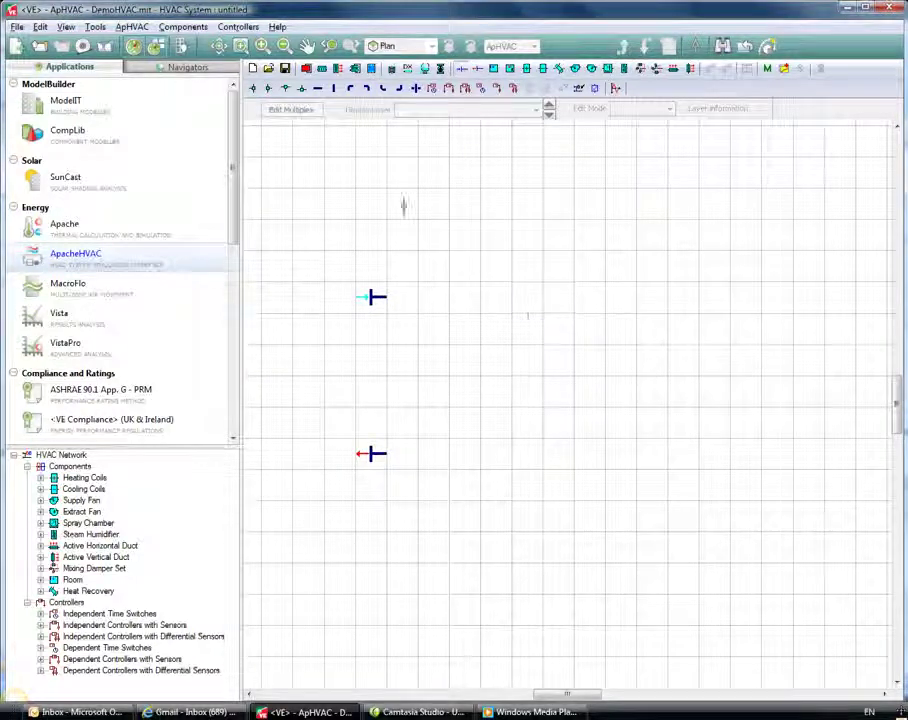
click(370, 184)
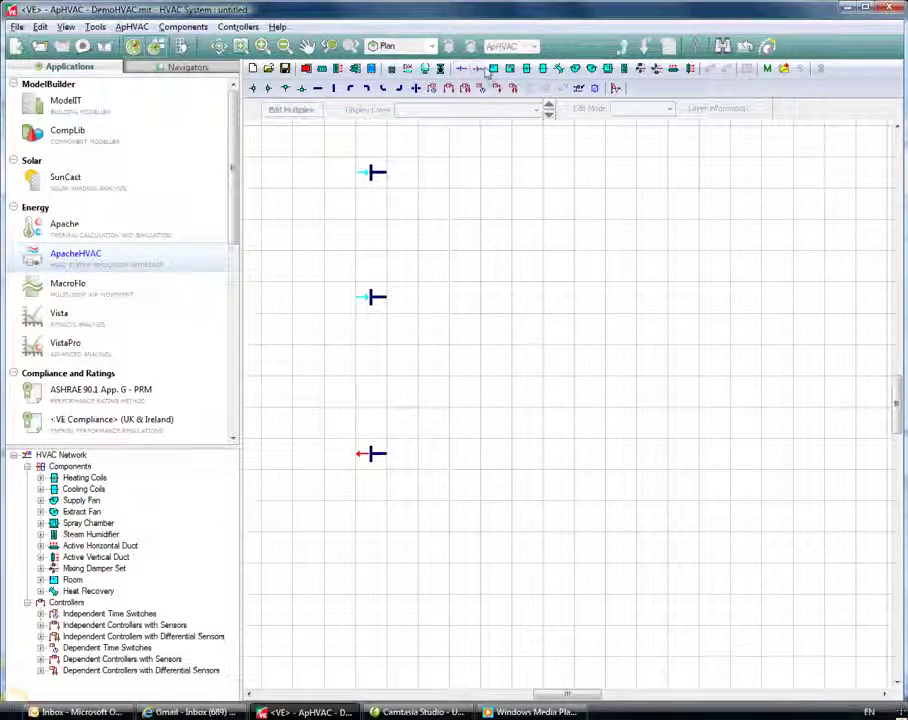
click(374, 235)
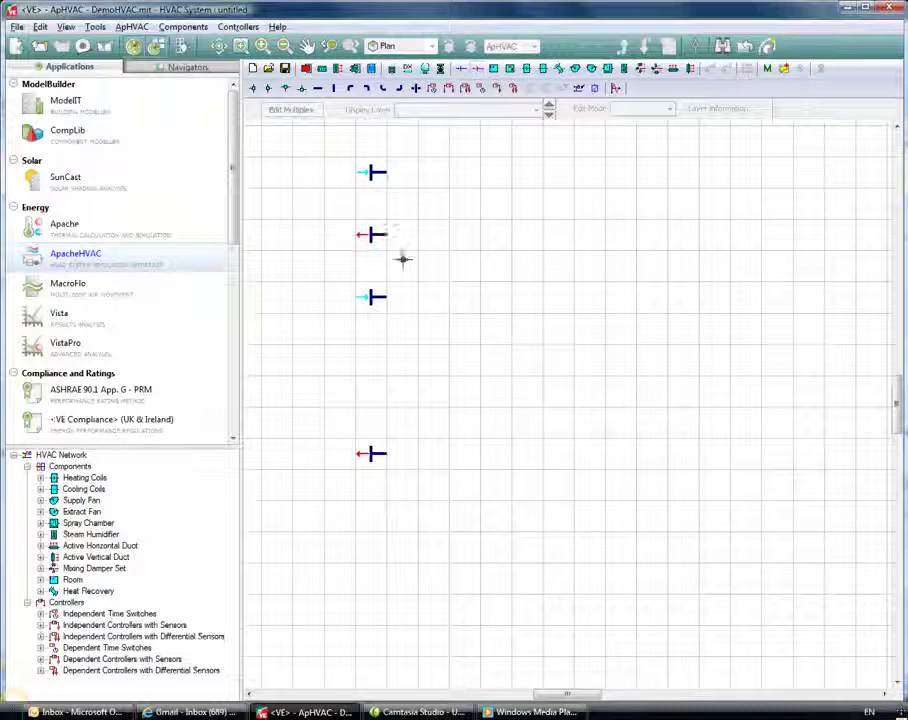
drag(417, 249, 326, 148)
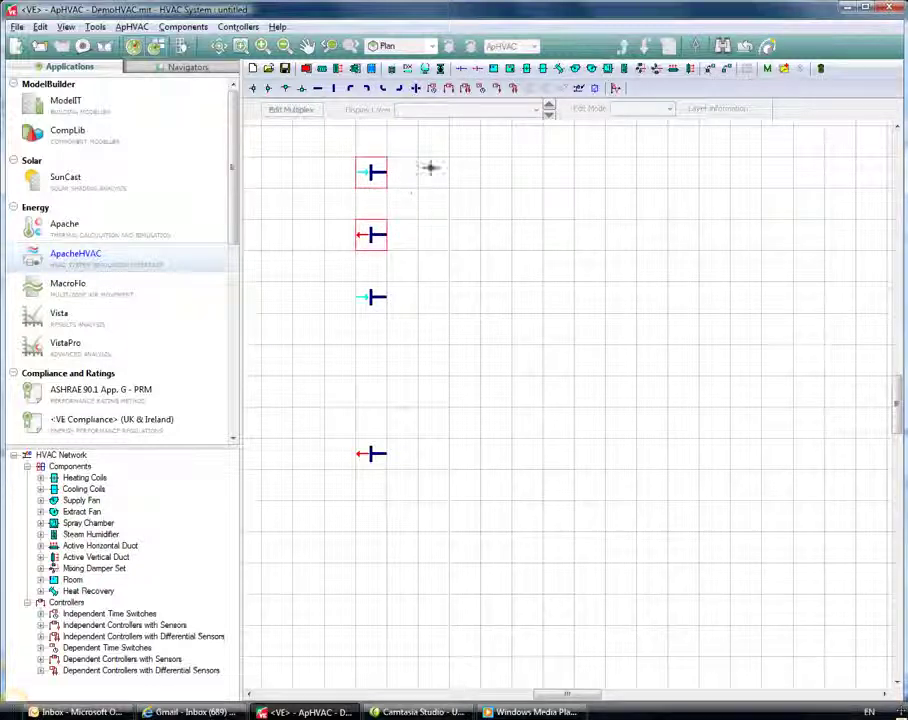
click(821, 68)
click(373, 298)
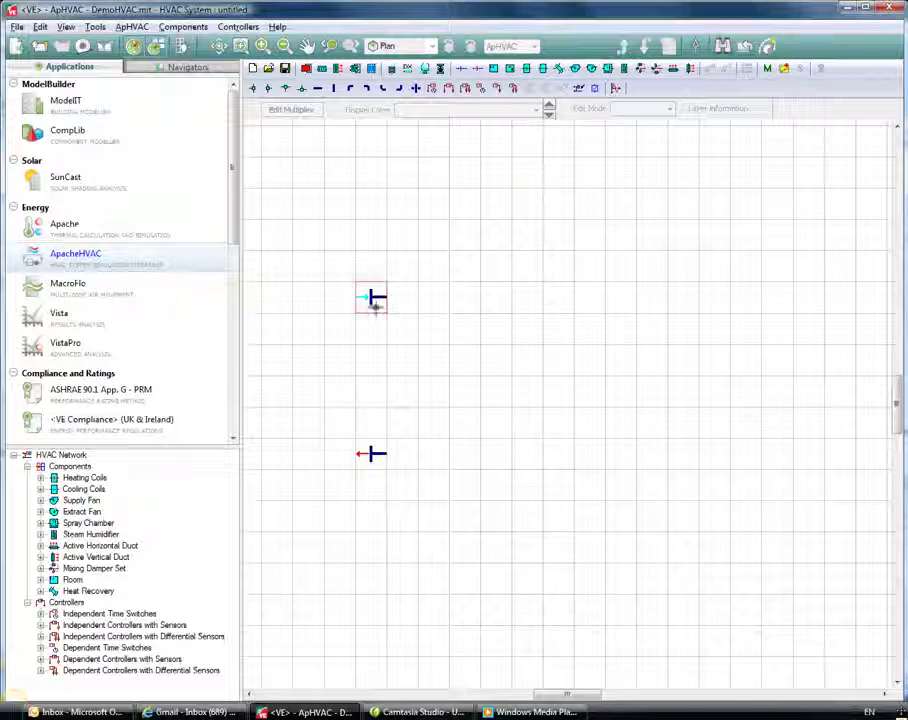
click(370, 458)
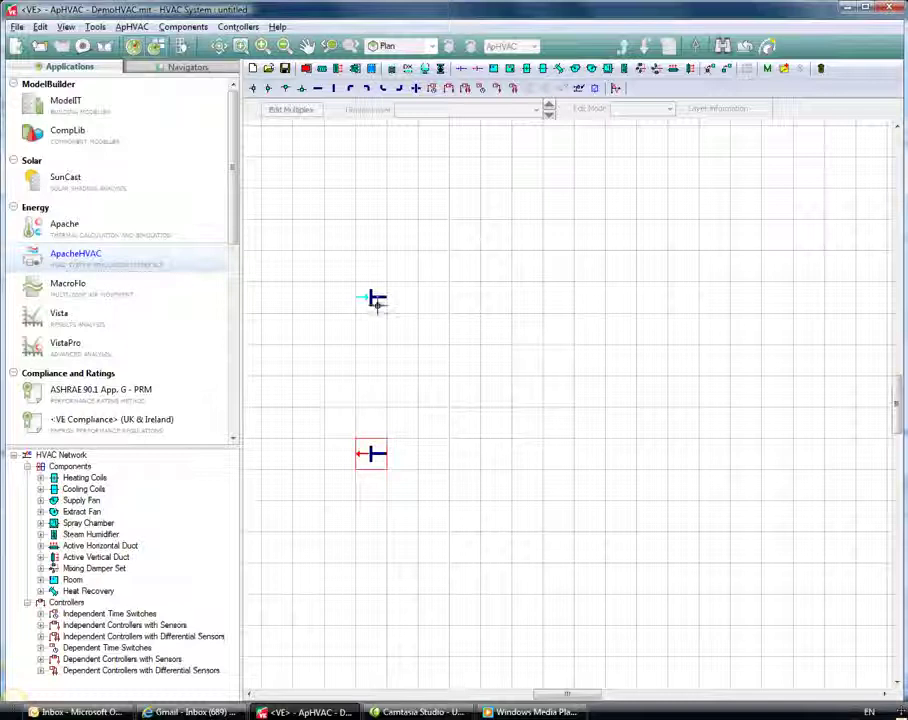
click(372, 300)
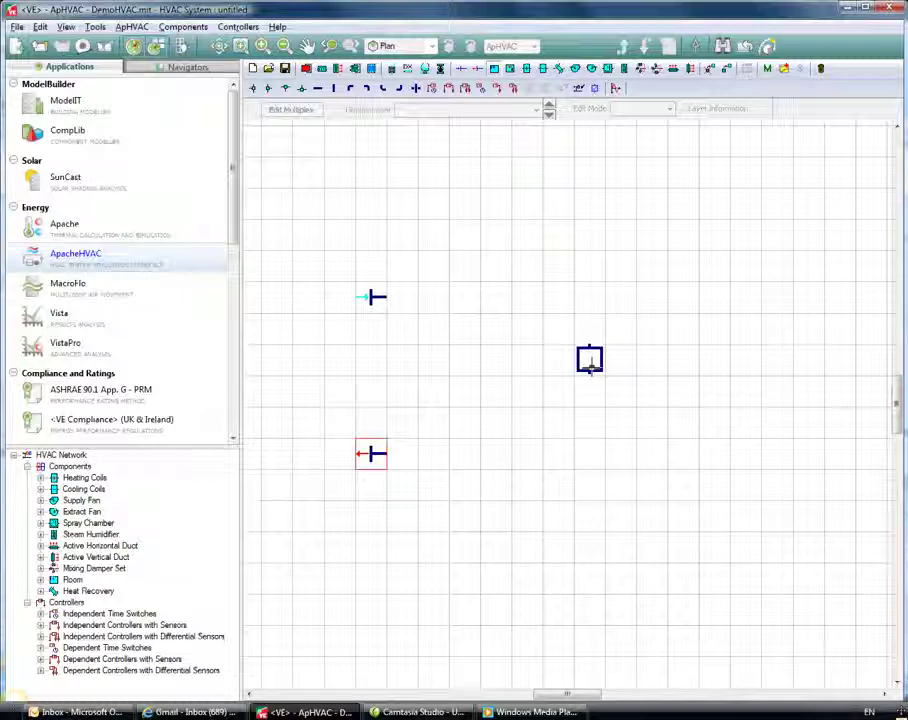
Place a room component between inlet and outlet height, with reference Open Plan Office and assigned room Open Plan Office 01.
click(590, 362)
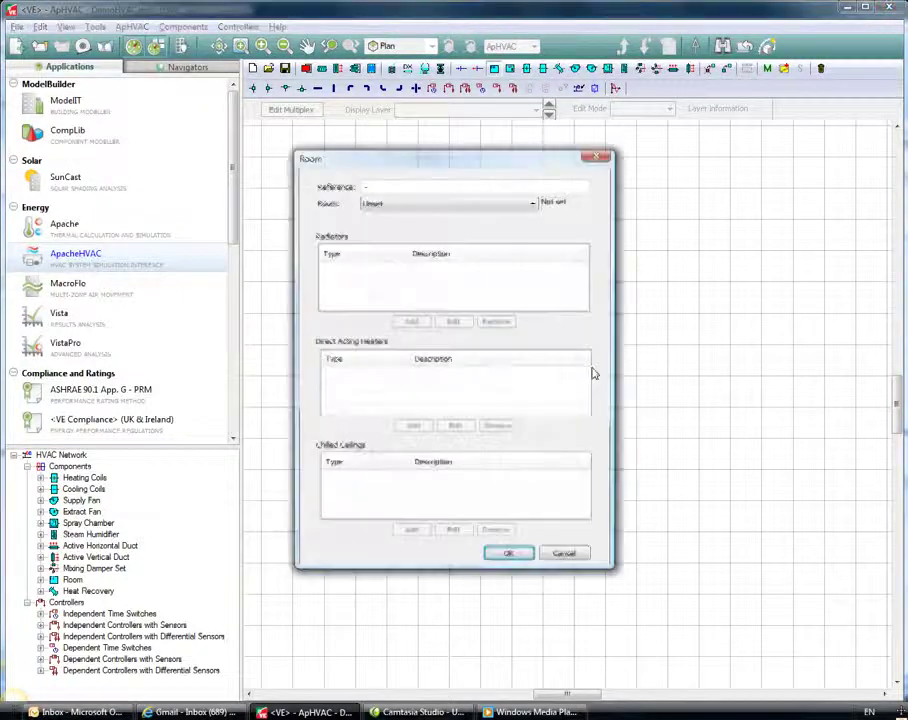
click(388, 187)
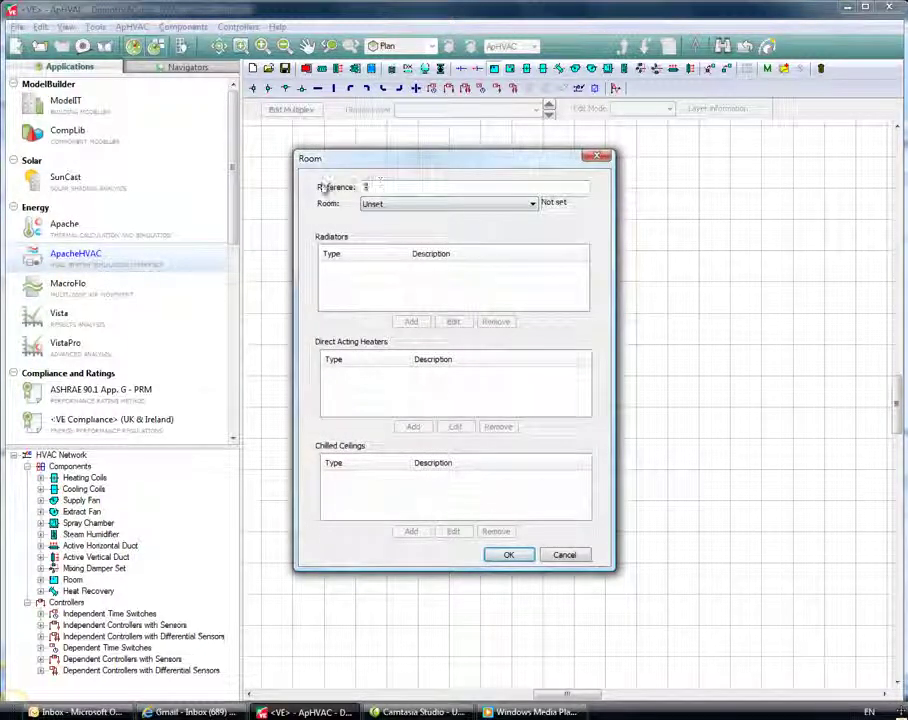
key(BackSpace)
text(Open Plan Office)
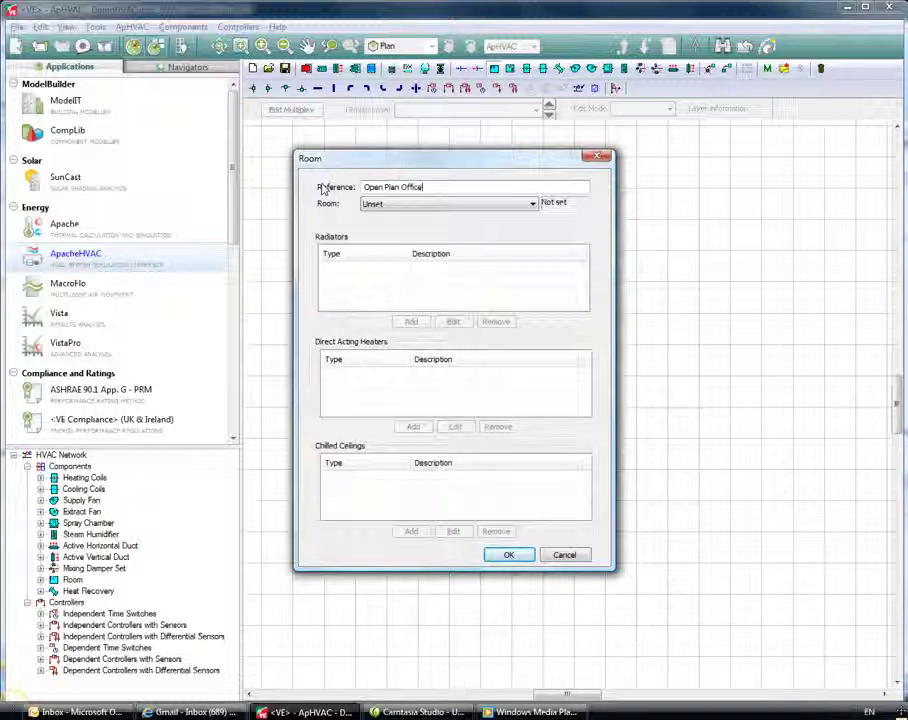
click(474, 203)
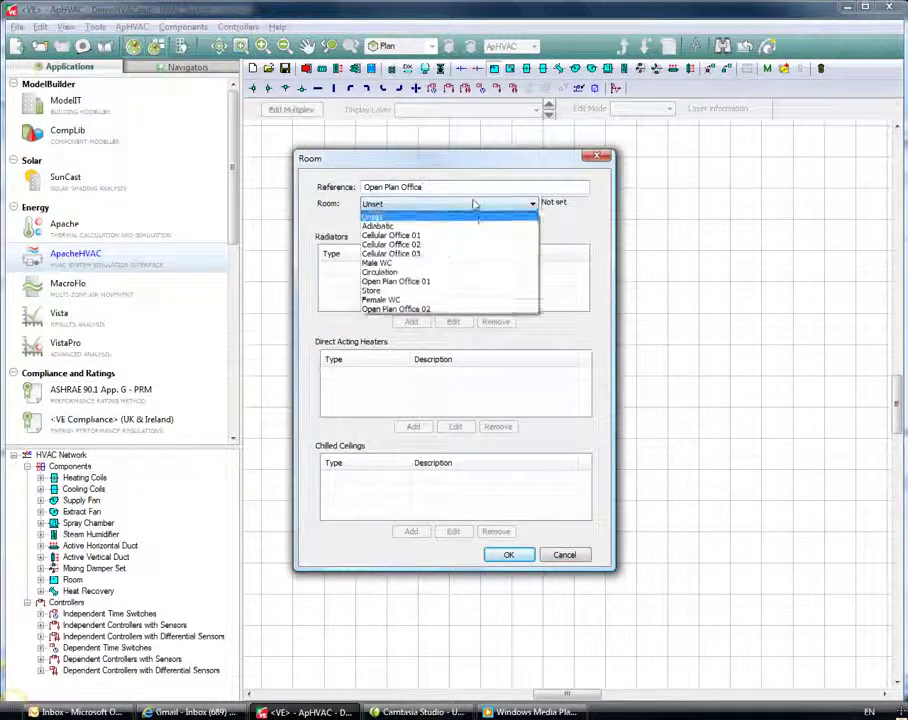
click(474, 285)
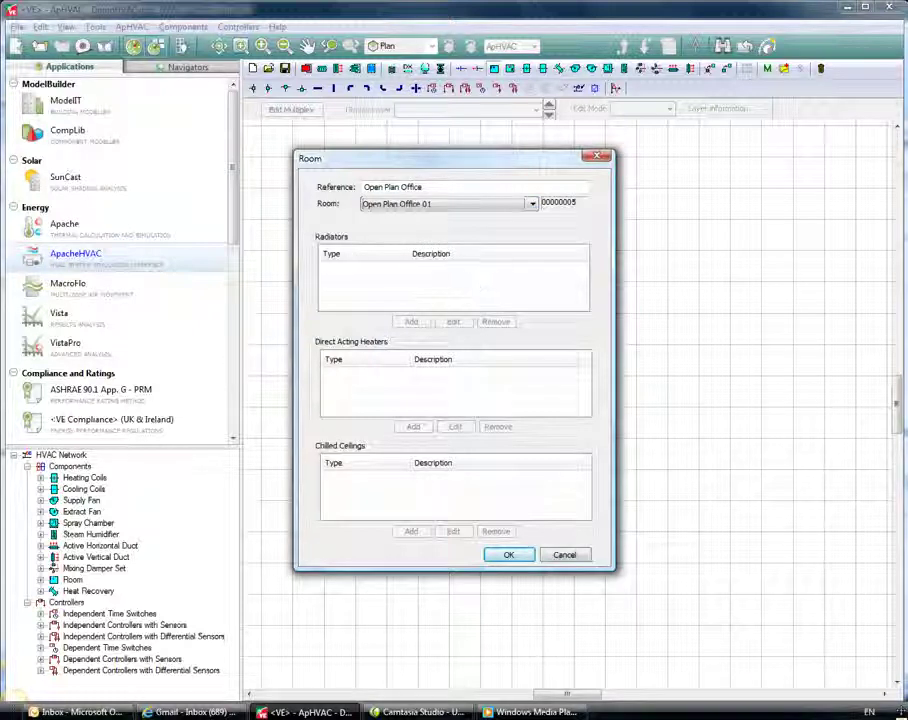
click(509, 555)
Add corner connectors level with the inlet and outlet, and join them to the room with vertical connectors.
click(383, 88)
click(585, 300)
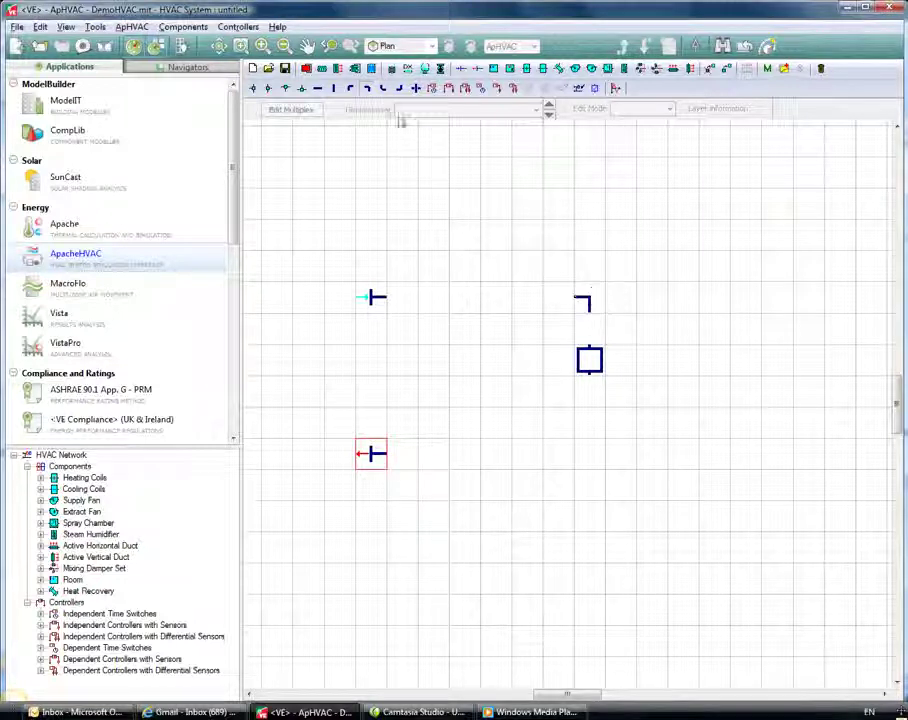
click(592, 453)
click(588, 306)
click(590, 360)
click(596, 440)
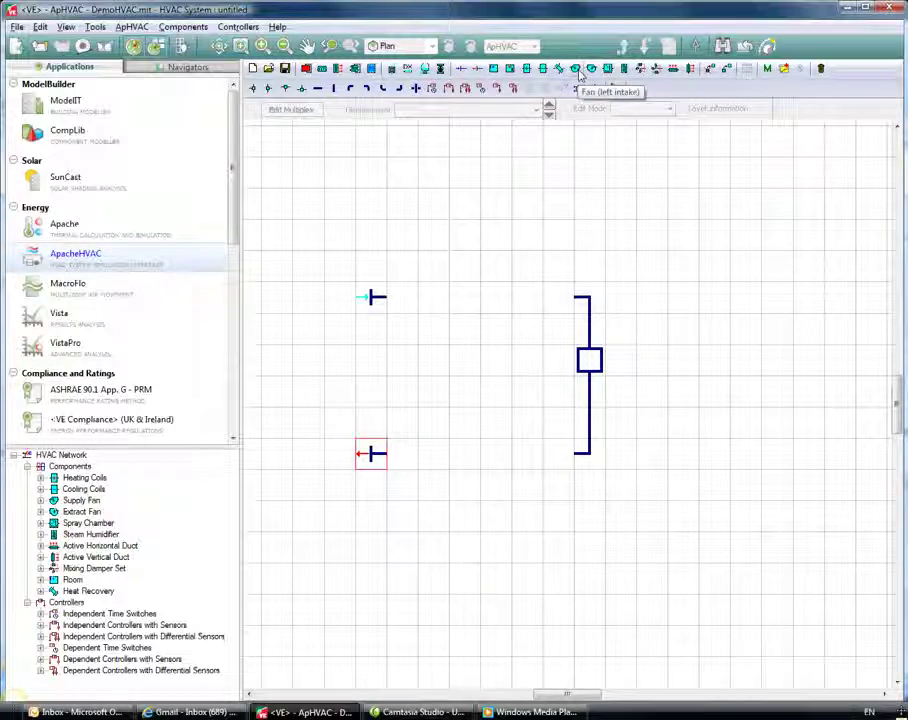
Place a left-intake fan level with the air inlet, between it and the upper corner connector, with reference Supply Fan.
click(578, 72)
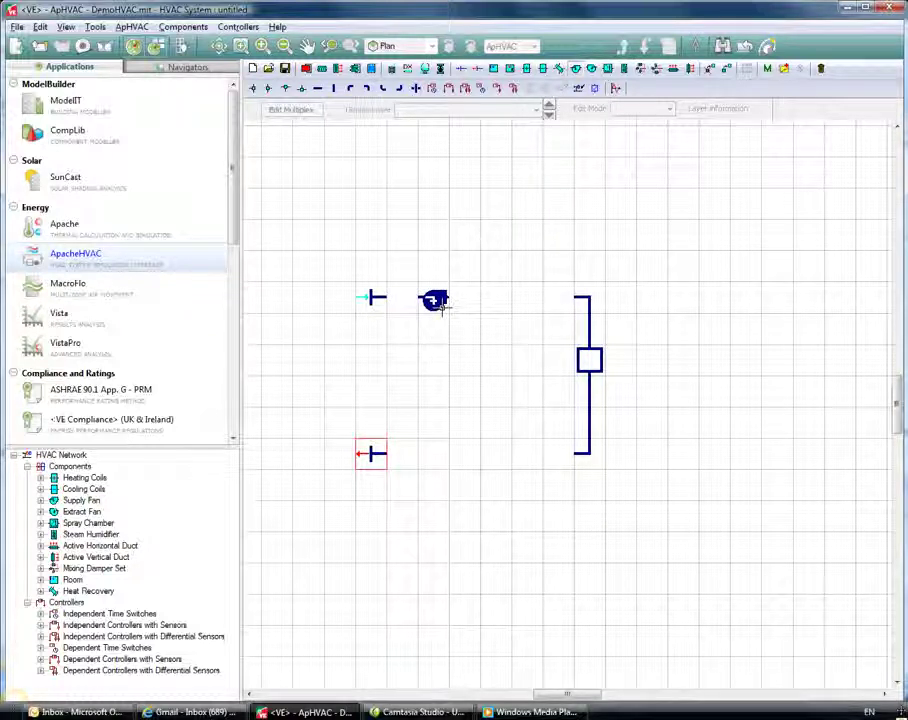
click(441, 306)
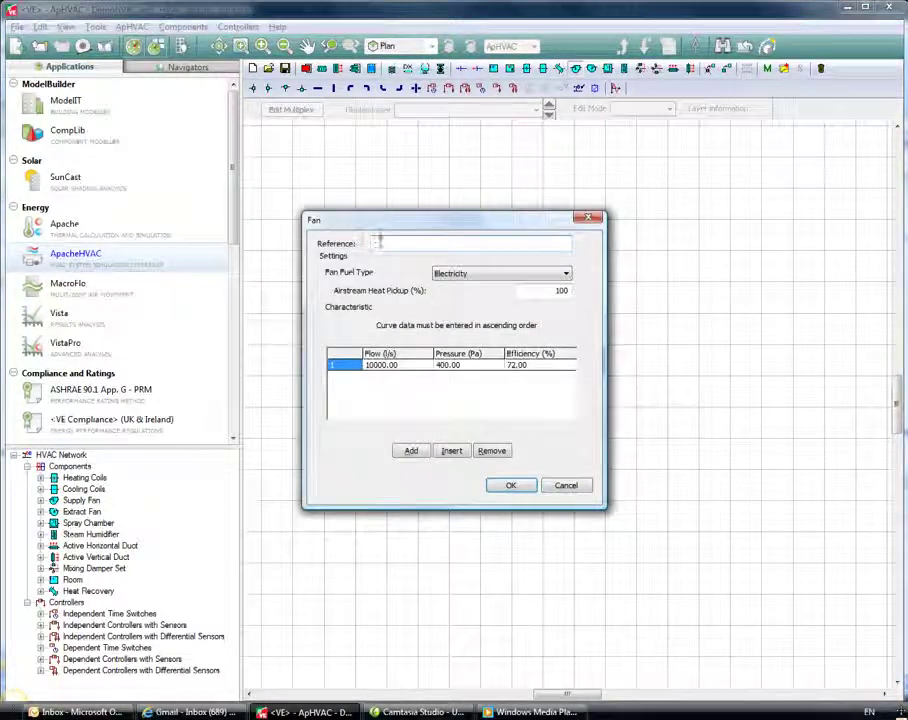
click(374, 243)
text(Supply Fan)
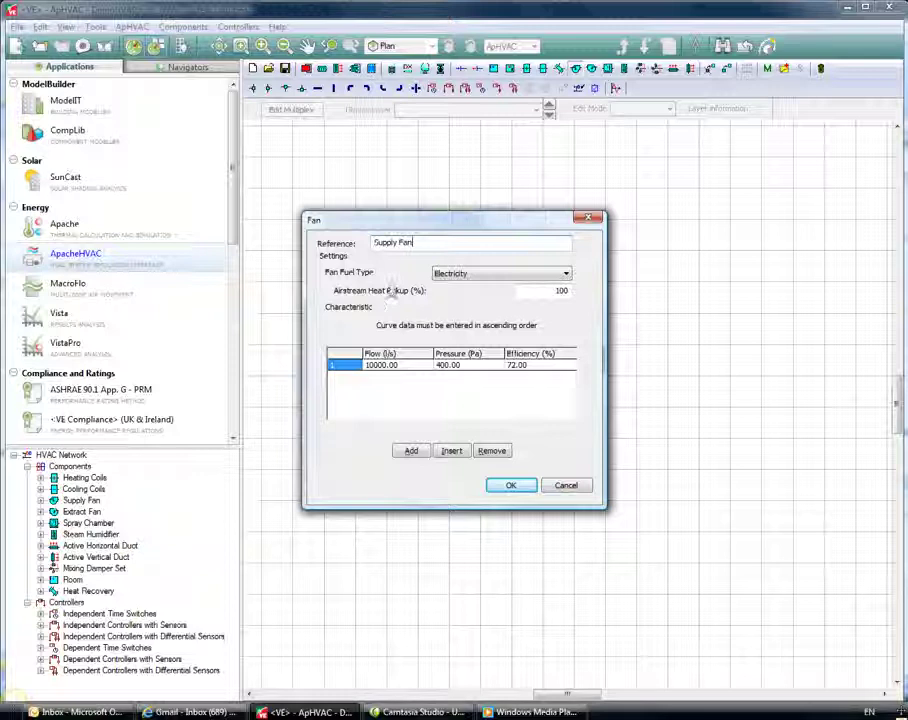
double_click(563, 291)
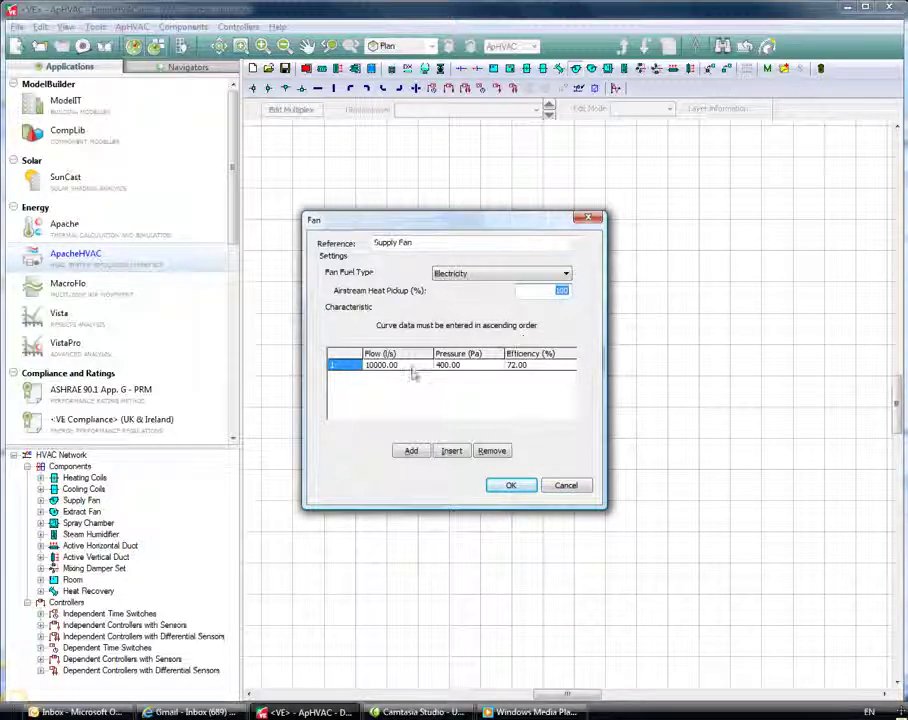
click(437, 405)
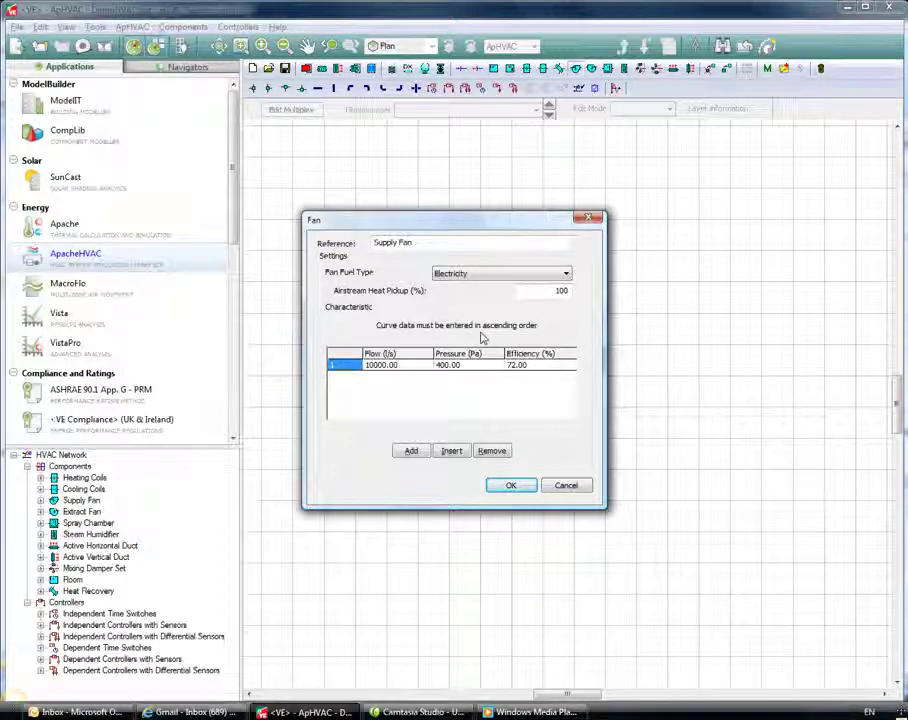
Add four more rows to the supply fan's characteristic curve table.
click(411, 451)
click(411, 451)
click(411, 451)
click(411, 451)
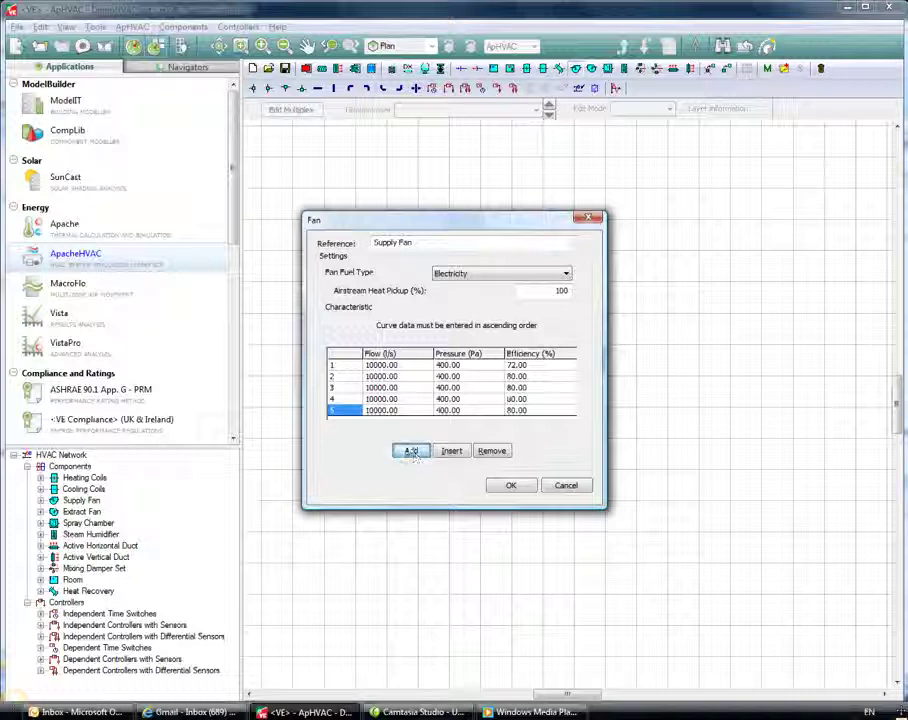
Set the supply fan curve's flow values to 25, 50, 100, 150 and 200 l/s for rows 1 to 5.
double_click(390, 366)
click(390, 366)
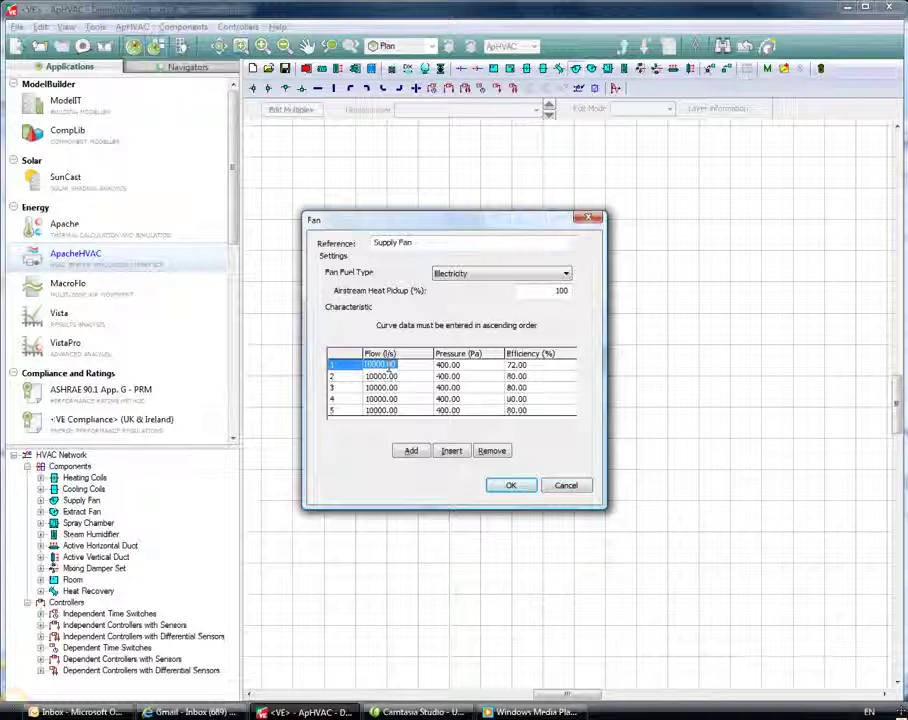
text(25)
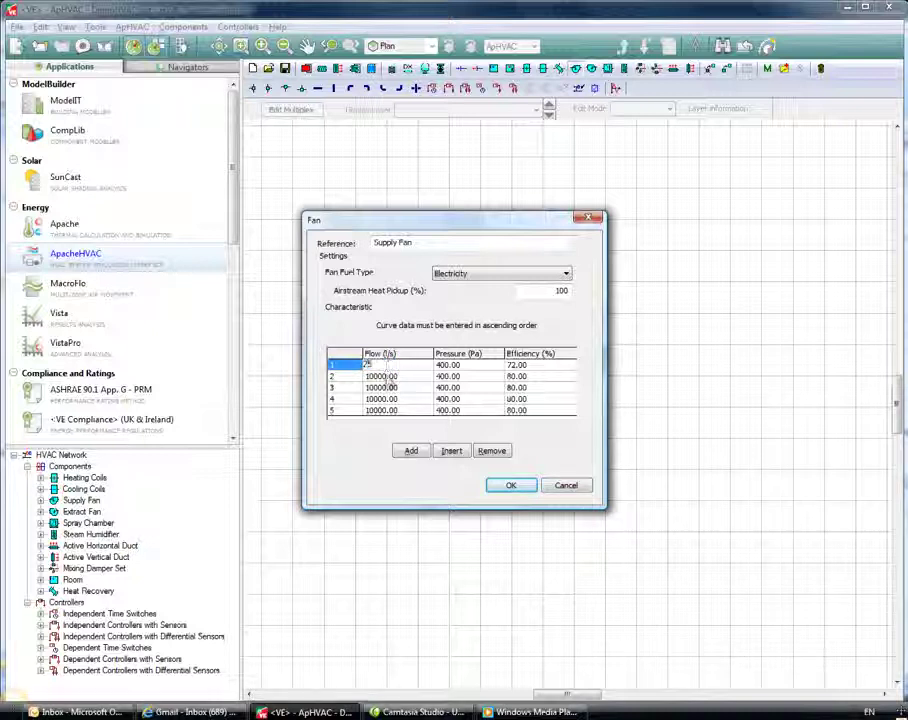
click(388, 376)
click(388, 376)
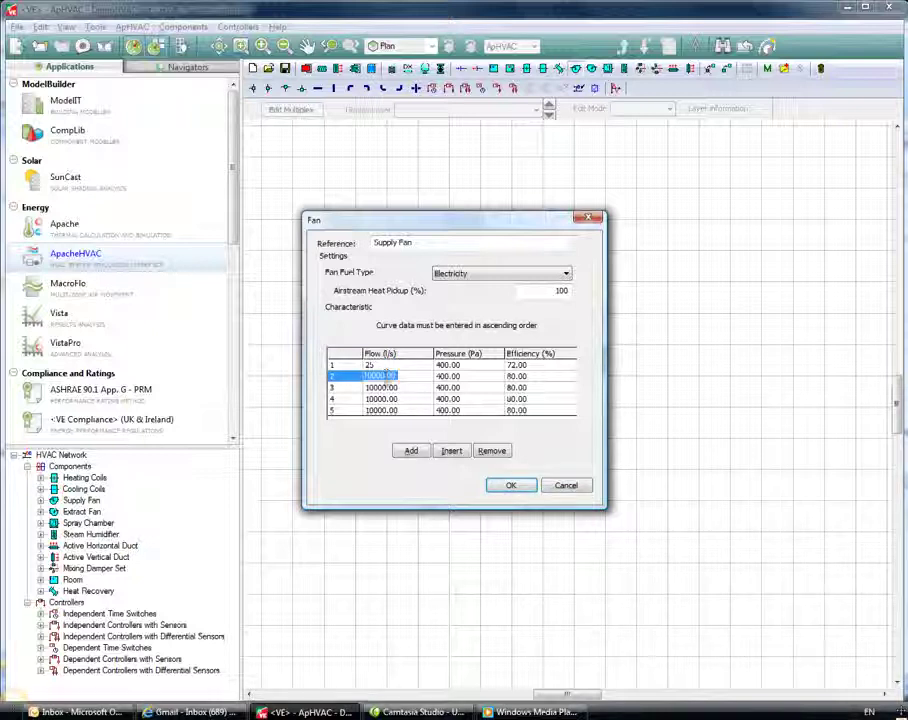
text(50)
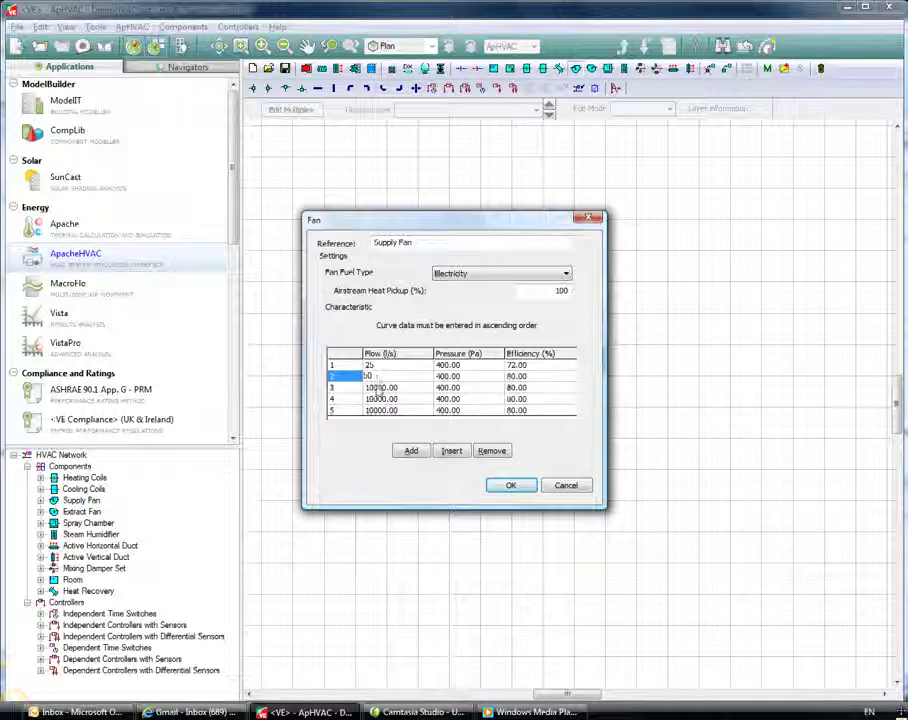
click(388, 387)
click(388, 387)
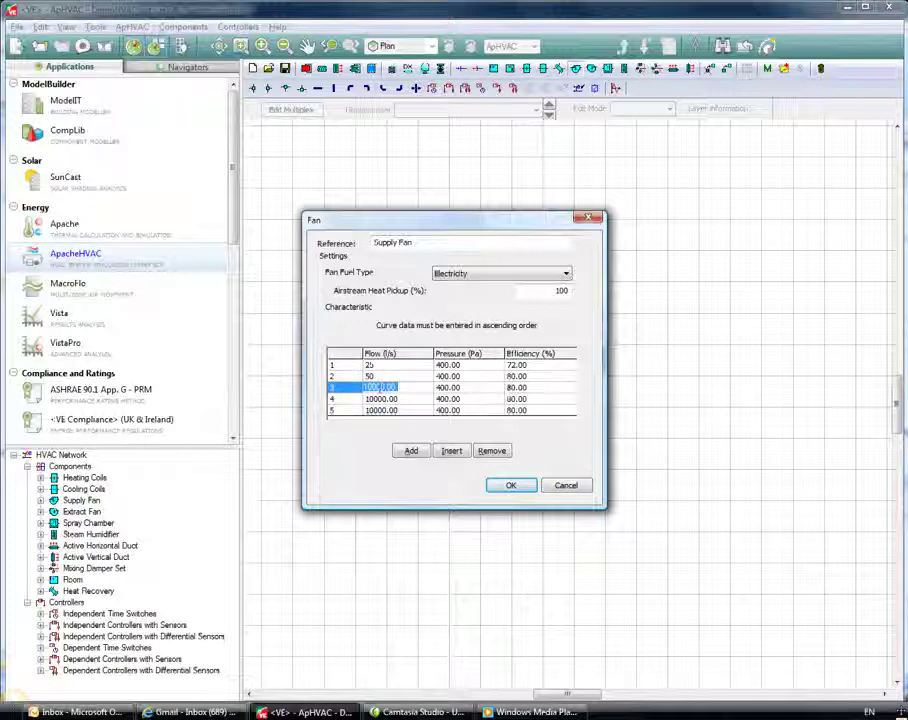
text(100)
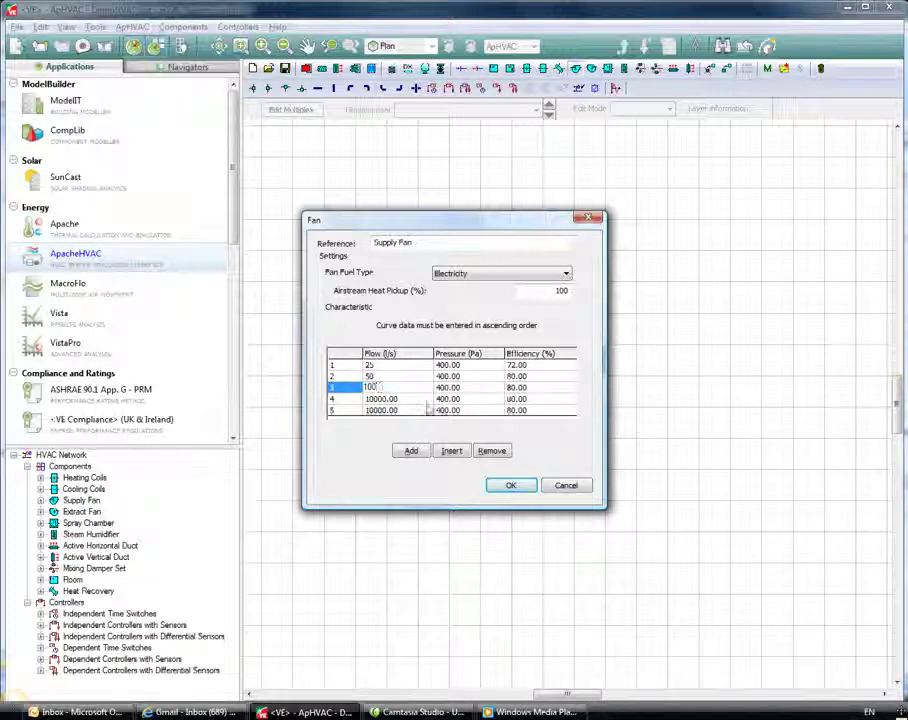
click(404, 398)
click(404, 398)
text(150)
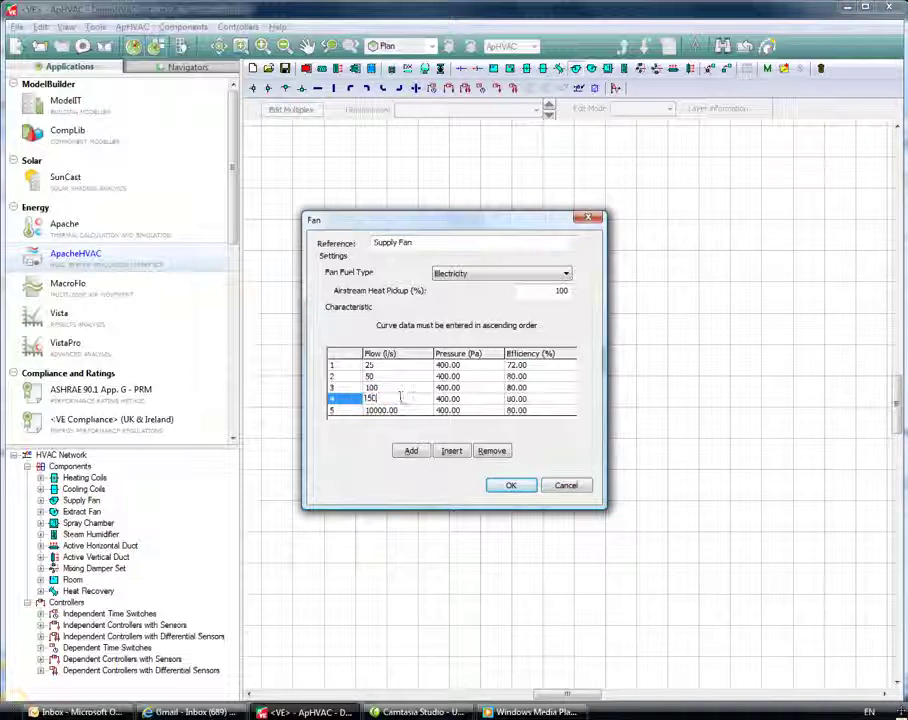
click(397, 410)
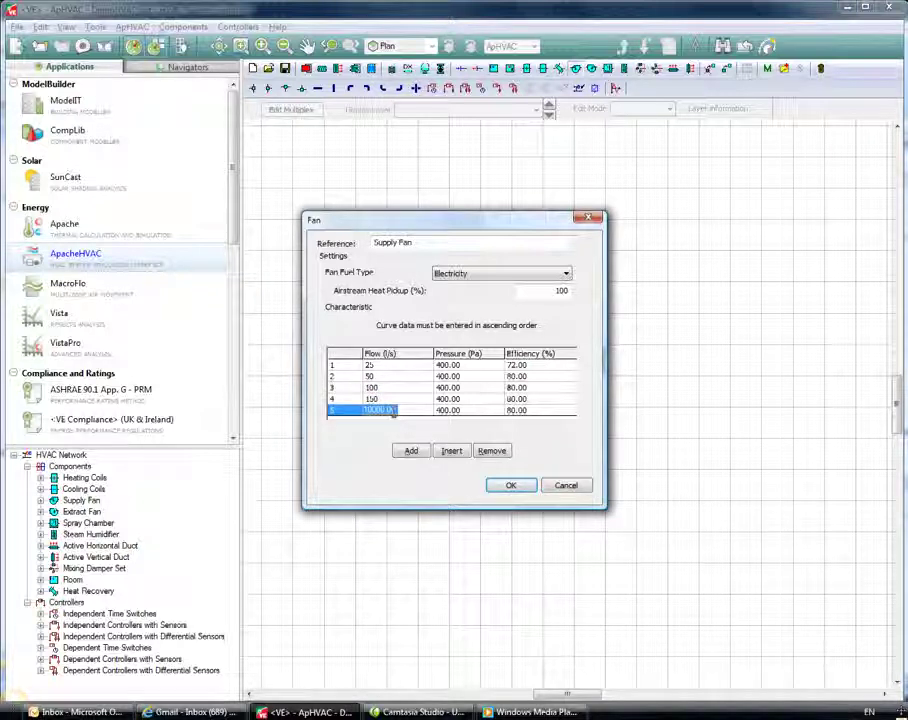
text(200)
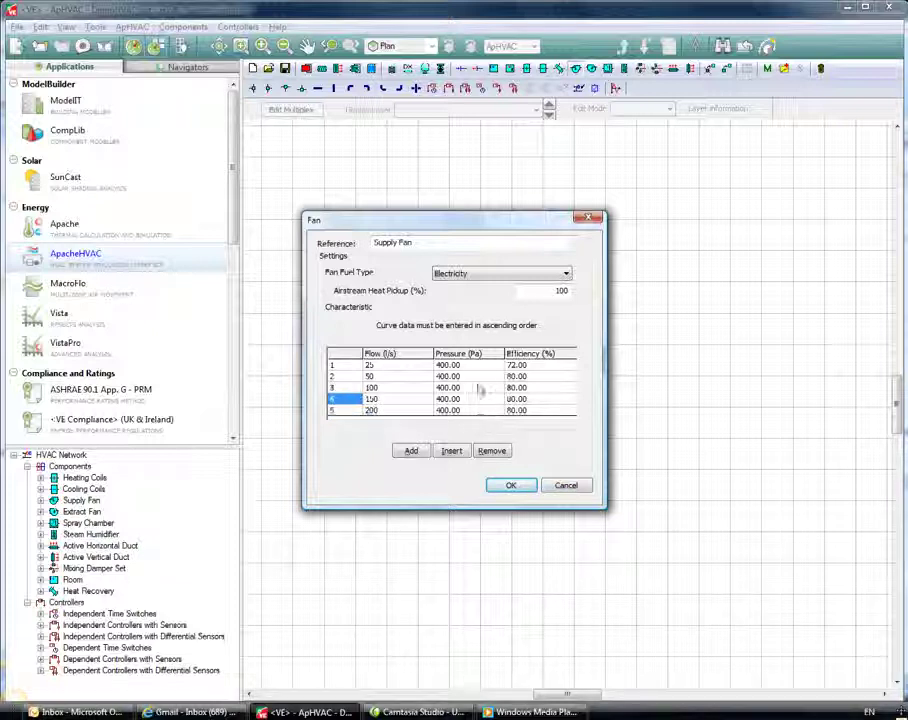
Set the supply fan curve's pressures to 350, 400, 500, 600 and 700 Pa for rows 1 to 5.
click(474, 366)
text(1)
text(35)
text(0)
click(466, 375)
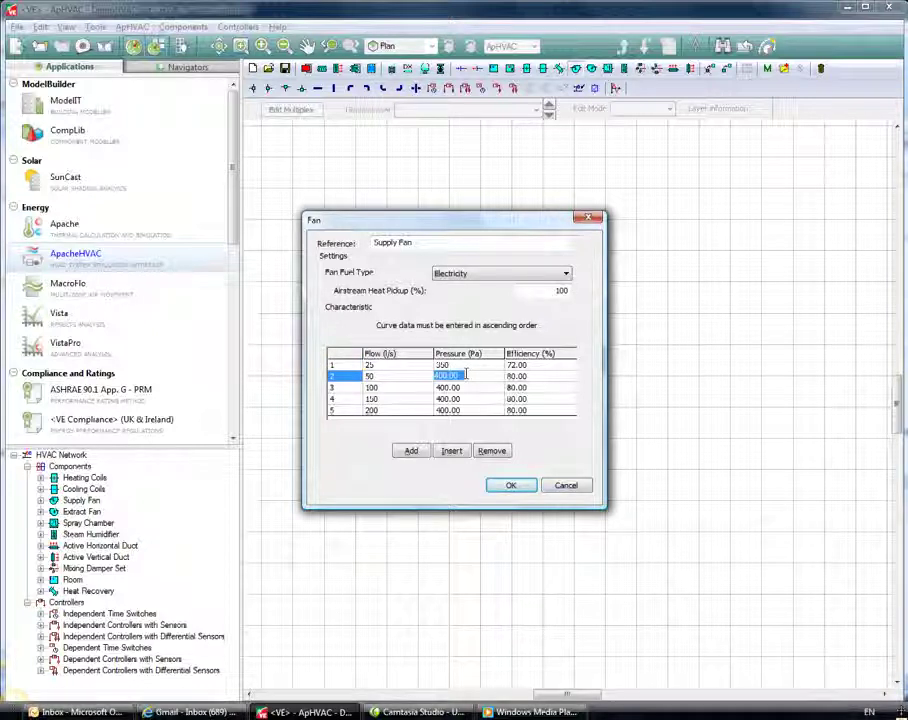
text(4)
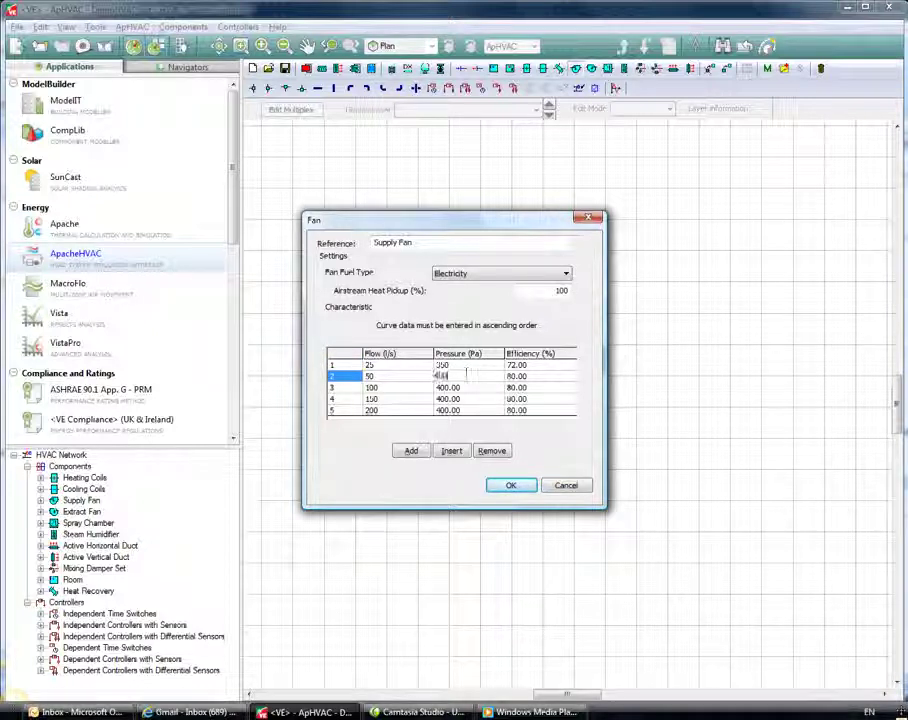
click(466, 386)
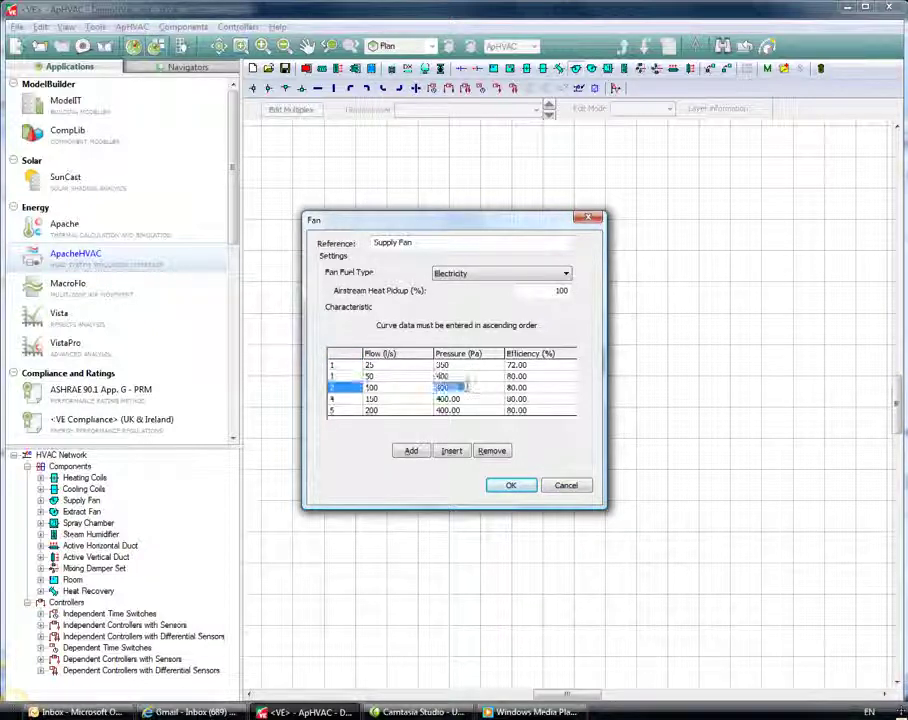
text(450)
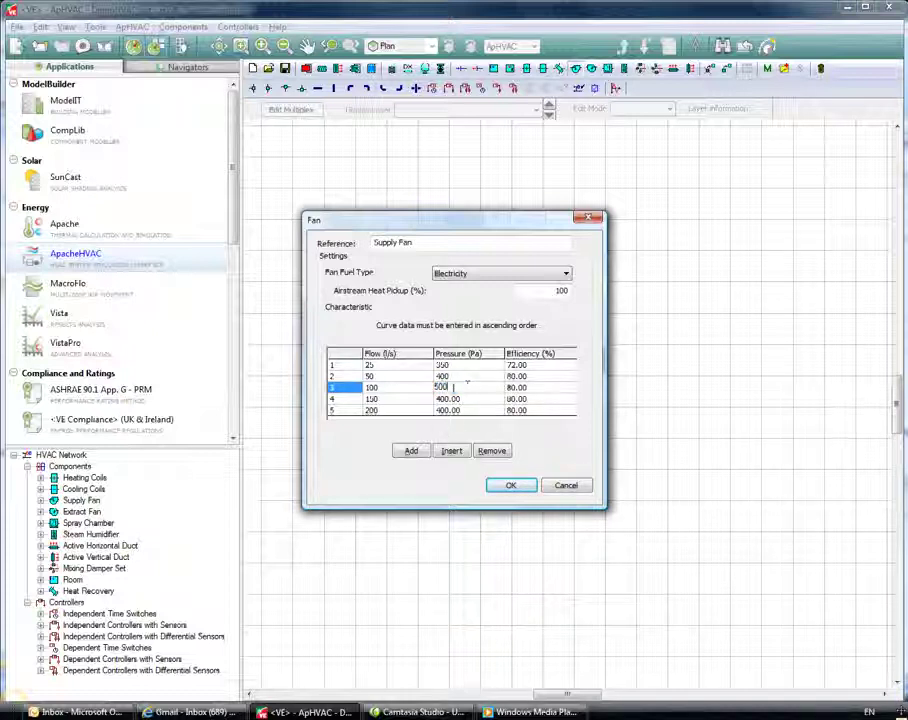
click(452, 398)
text(600)
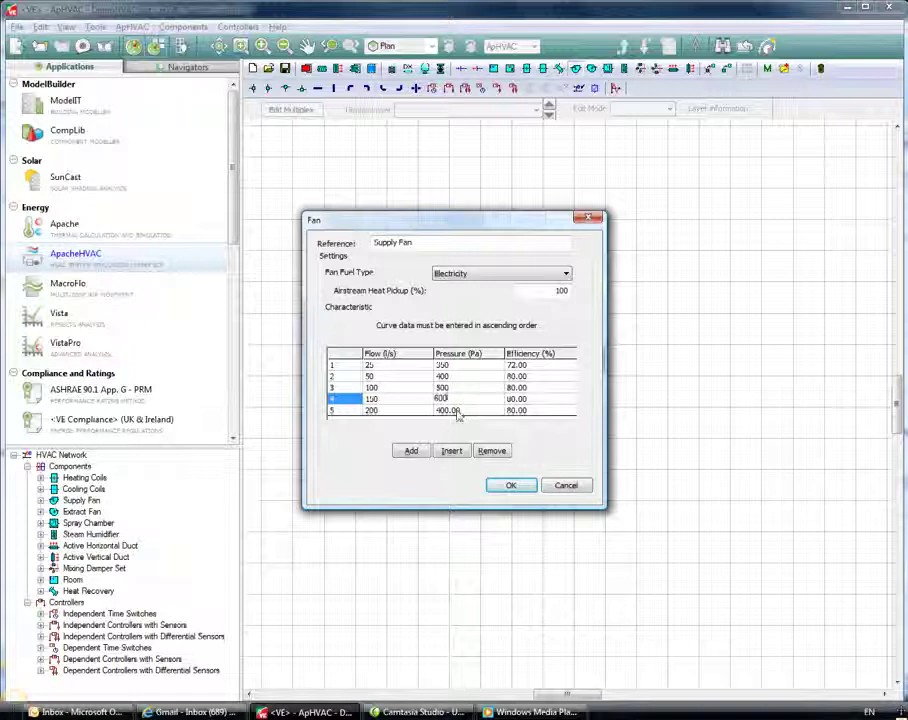
click(449, 411)
text(70)
Set the supply fan curve's efficiencies to 65, 72, 75, 80 and 75 % for rows 1 to 5, accept the fan and end placement.
click(539, 387)
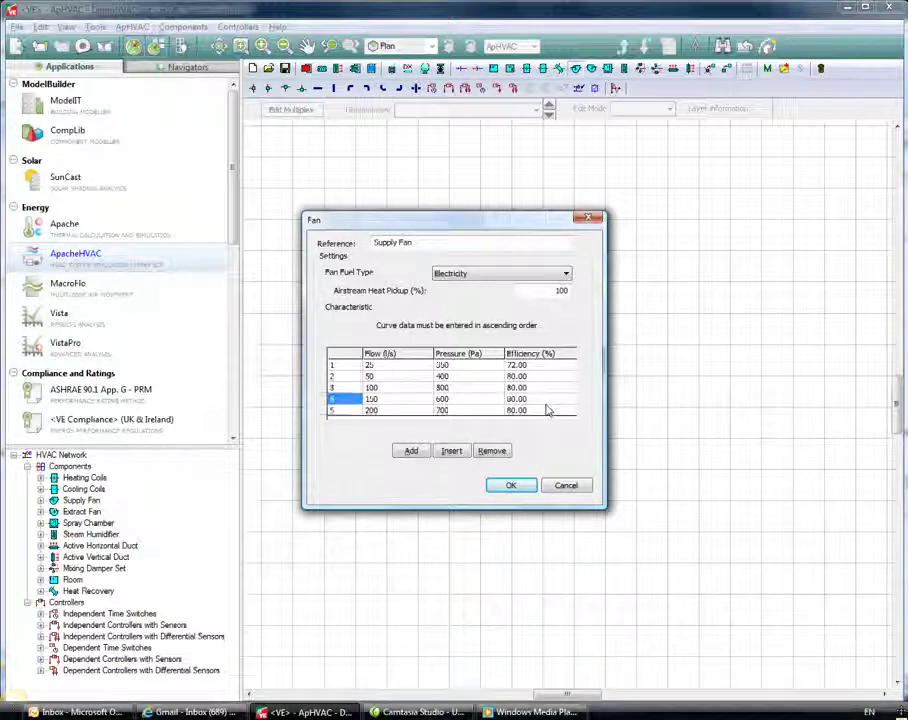
click(538, 376)
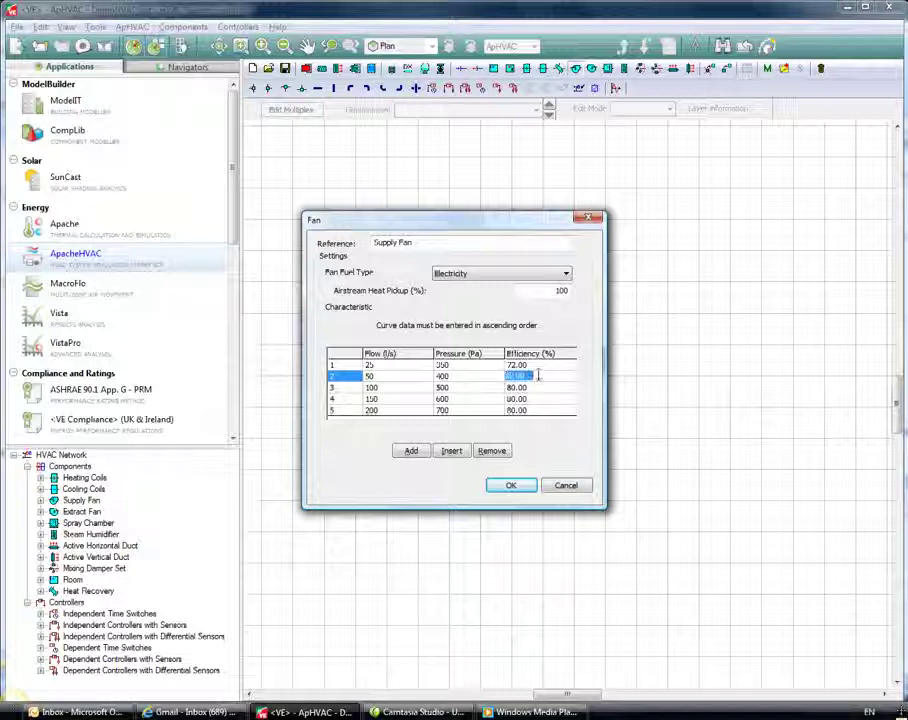
click(538, 365)
text(65)
click(539, 376)
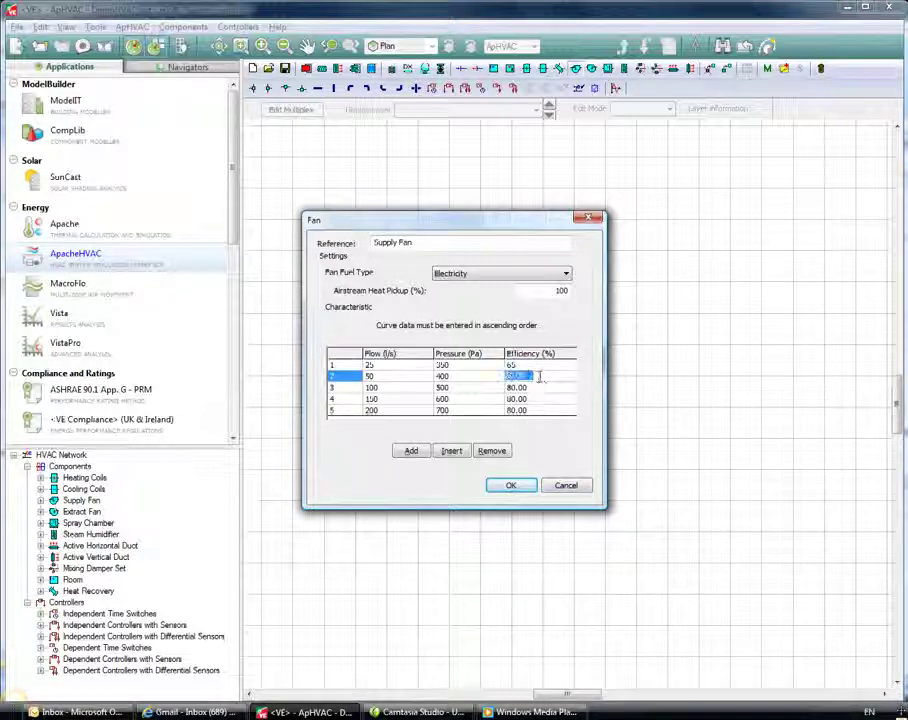
text(74)
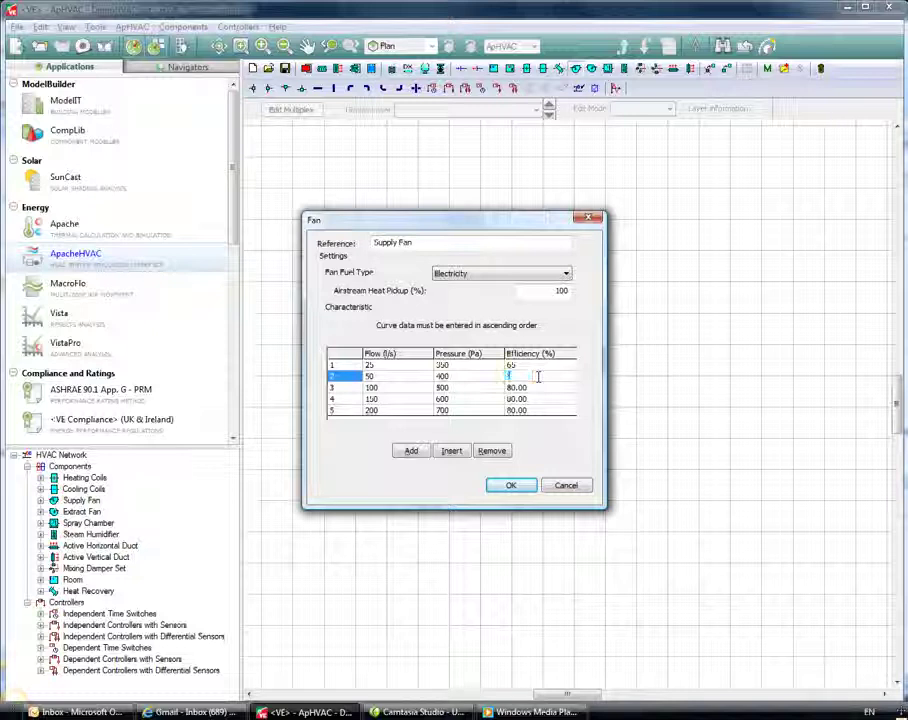
click(535, 387)
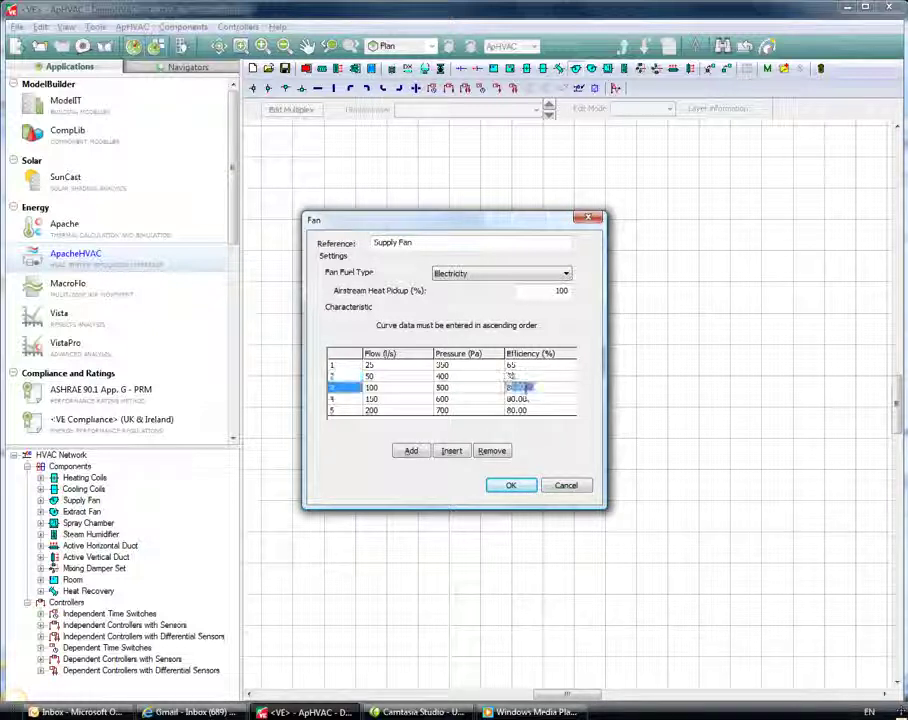
text(75)
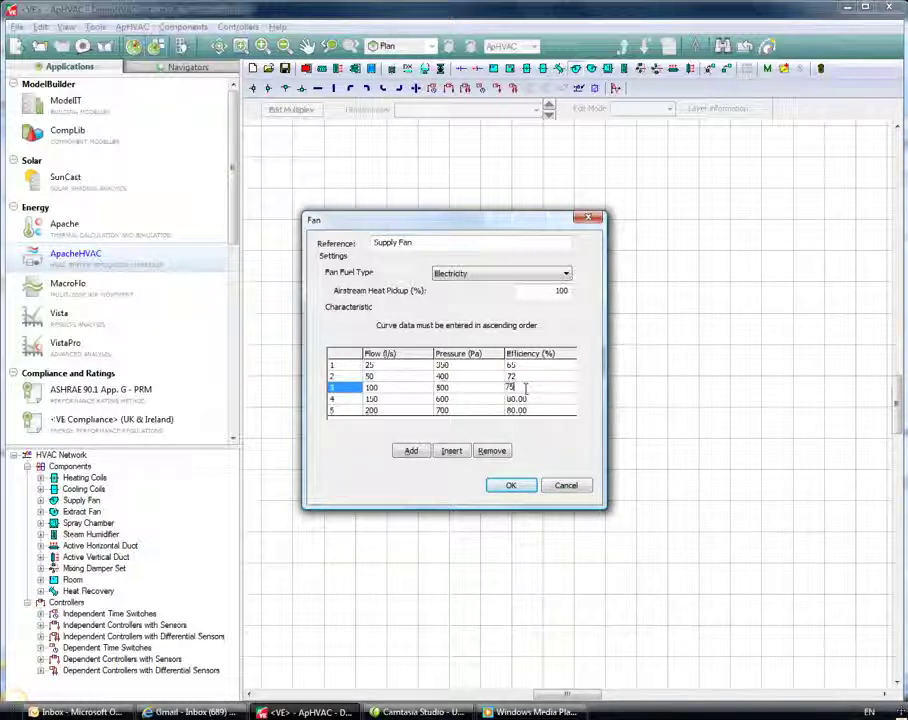
click(521, 399)
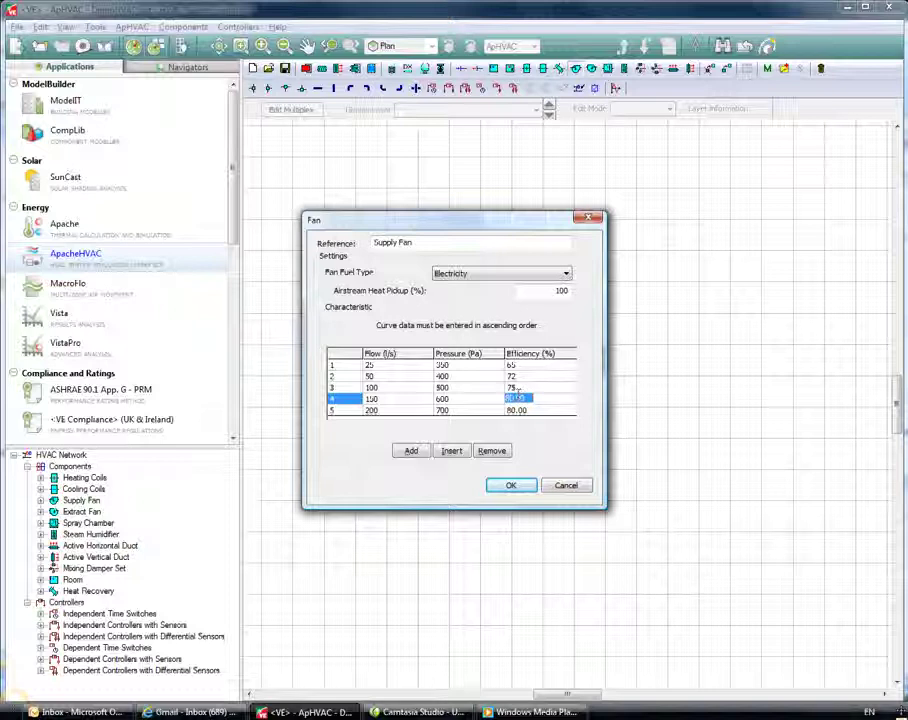
text(80)
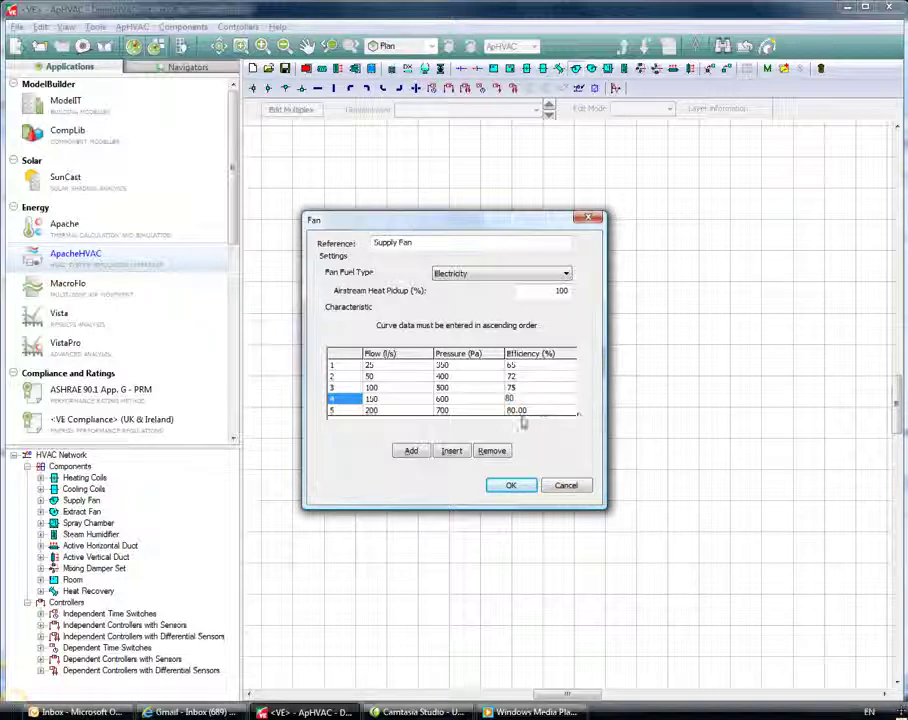
click(521, 408)
text(76)
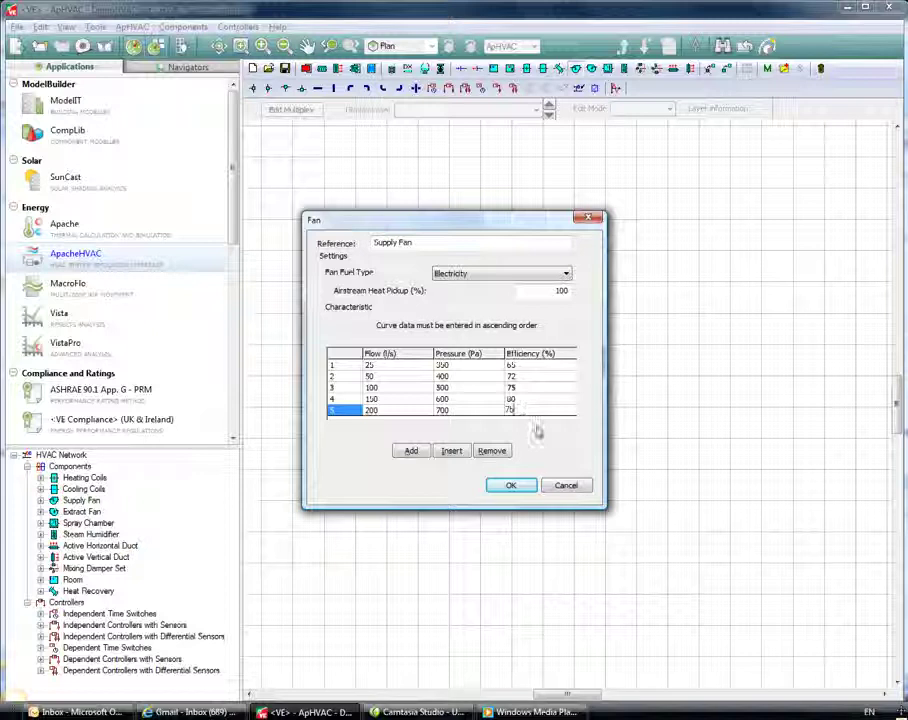
click(537, 400)
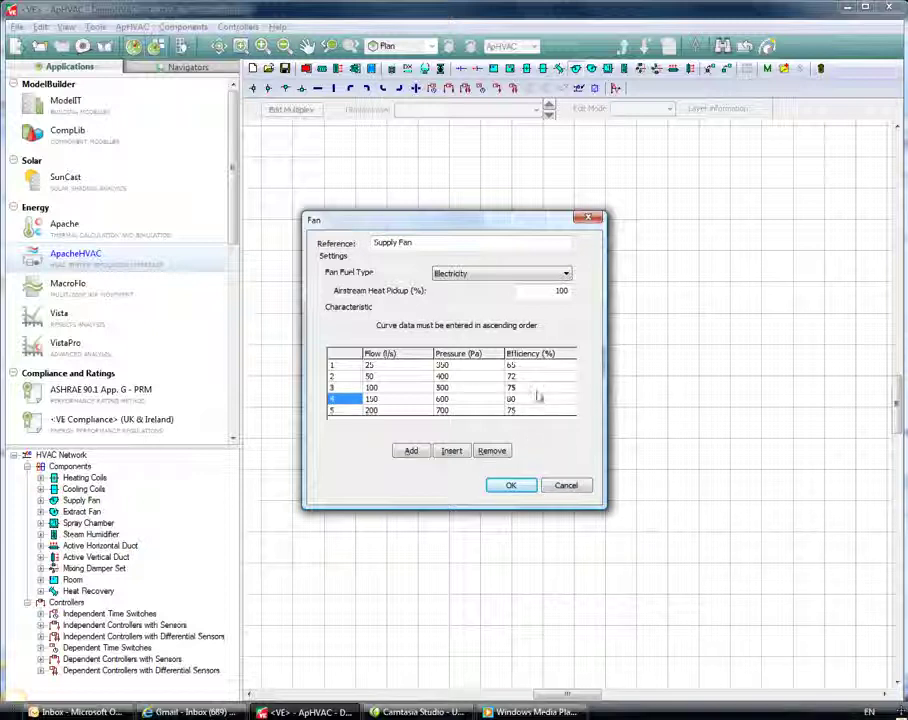
click(519, 487)
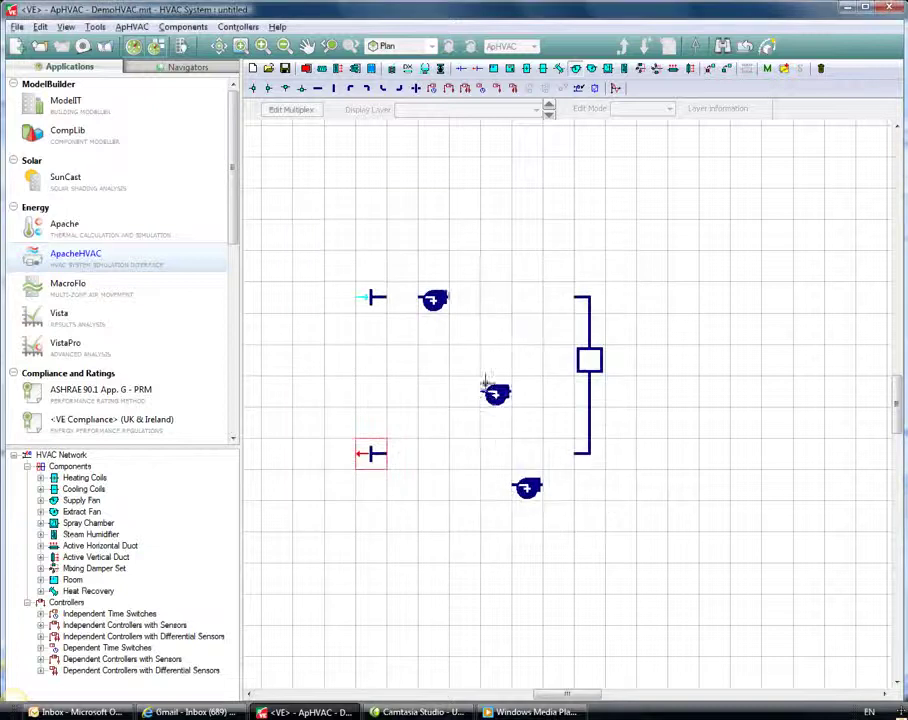
key(Escape)
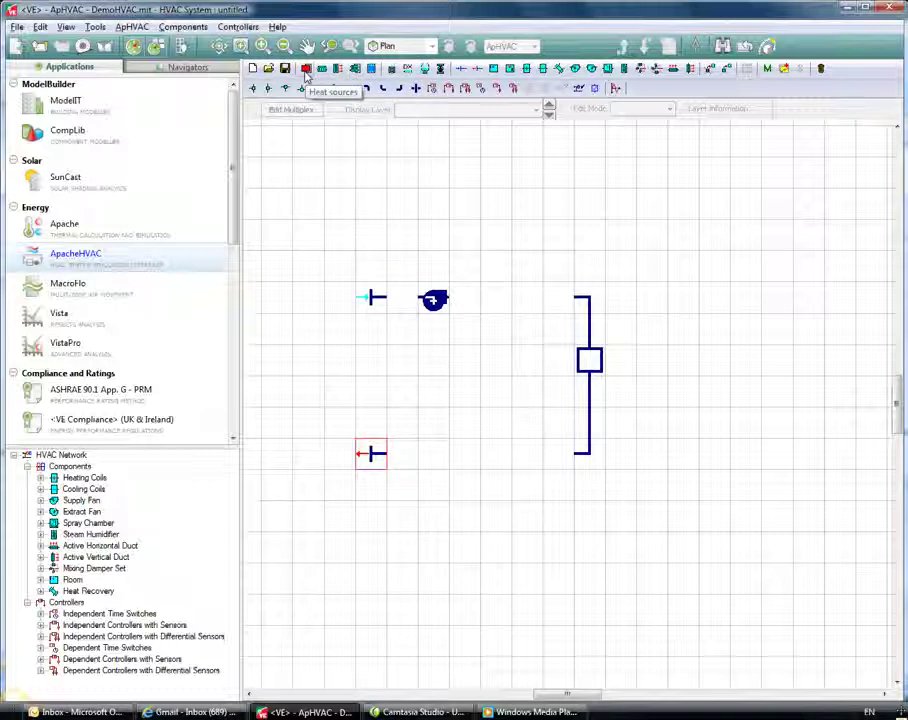
Examine the heat source types that can be added and the settings of a hot water loop and a generic heat source.
click(307, 70)
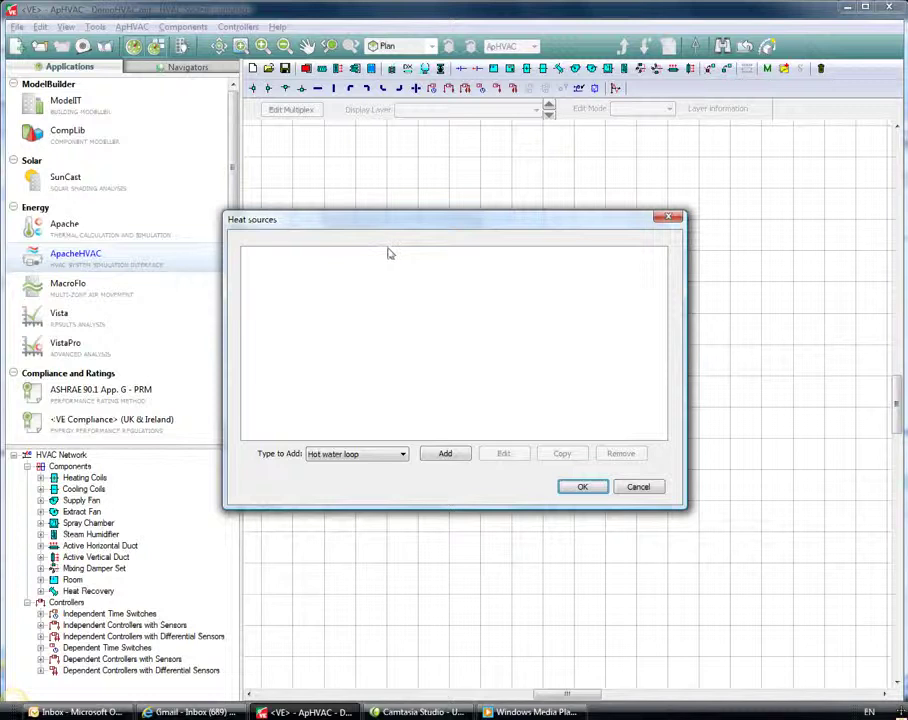
drag(418, 226, 441, 149)
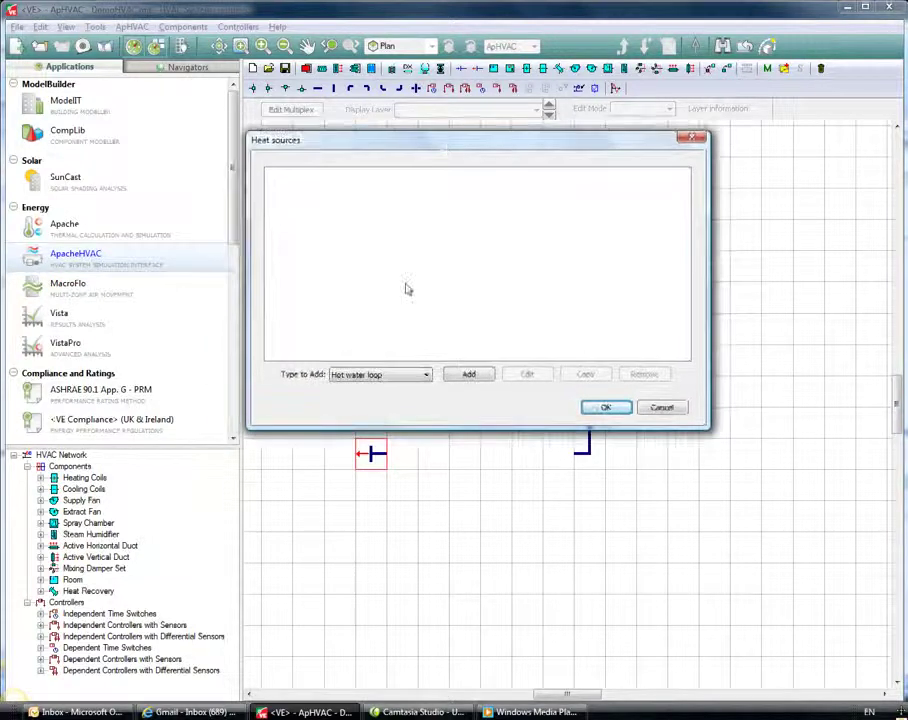
click(396, 376)
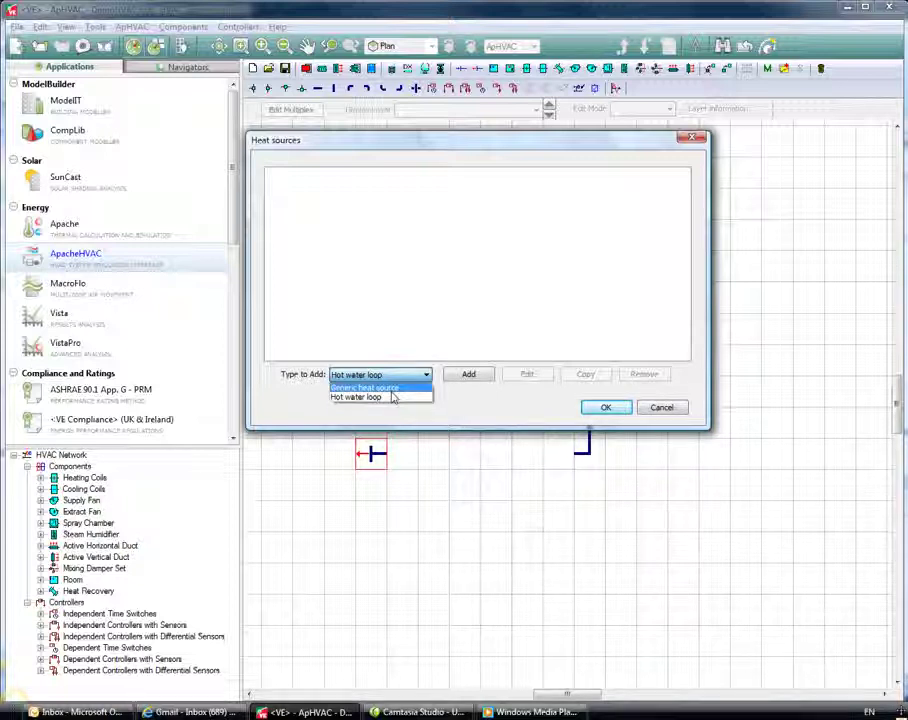
click(677, 410)
click(677, 410)
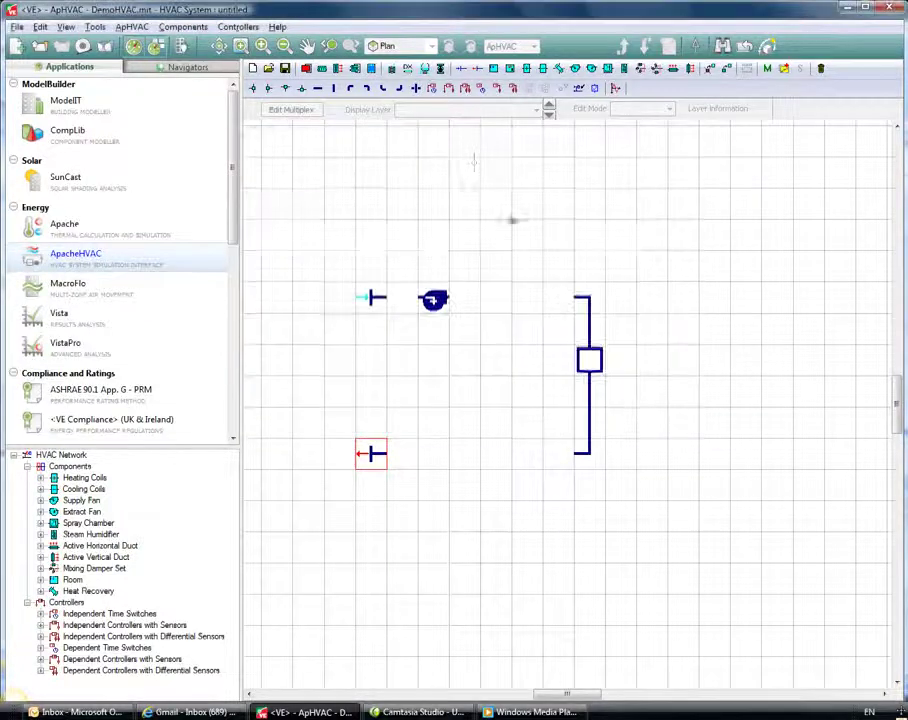
click(441, 69)
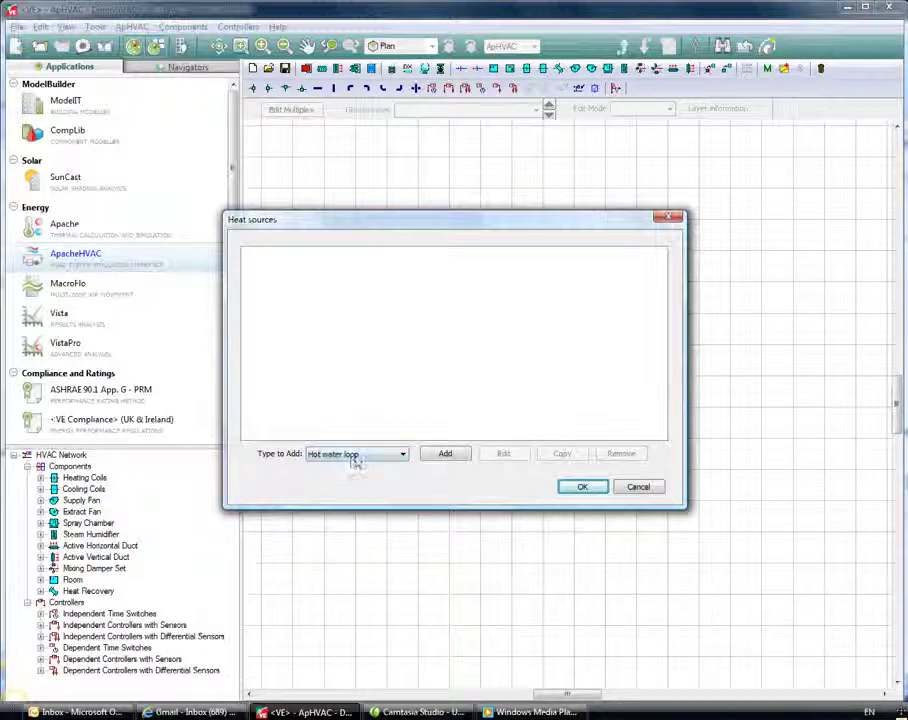
click(460, 456)
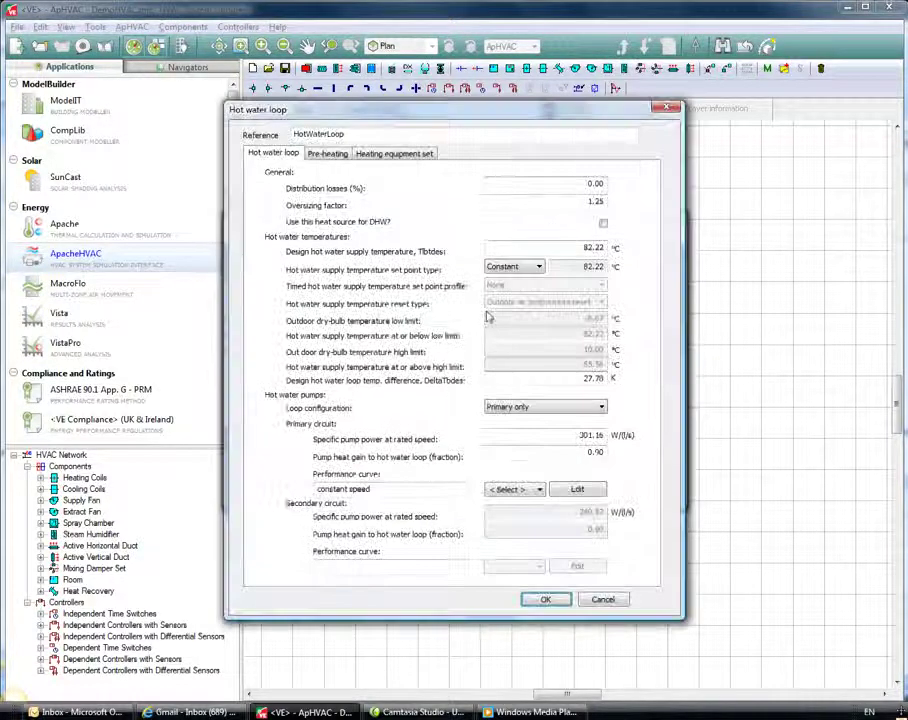
key(Escape)
click(393, 457)
click(385, 468)
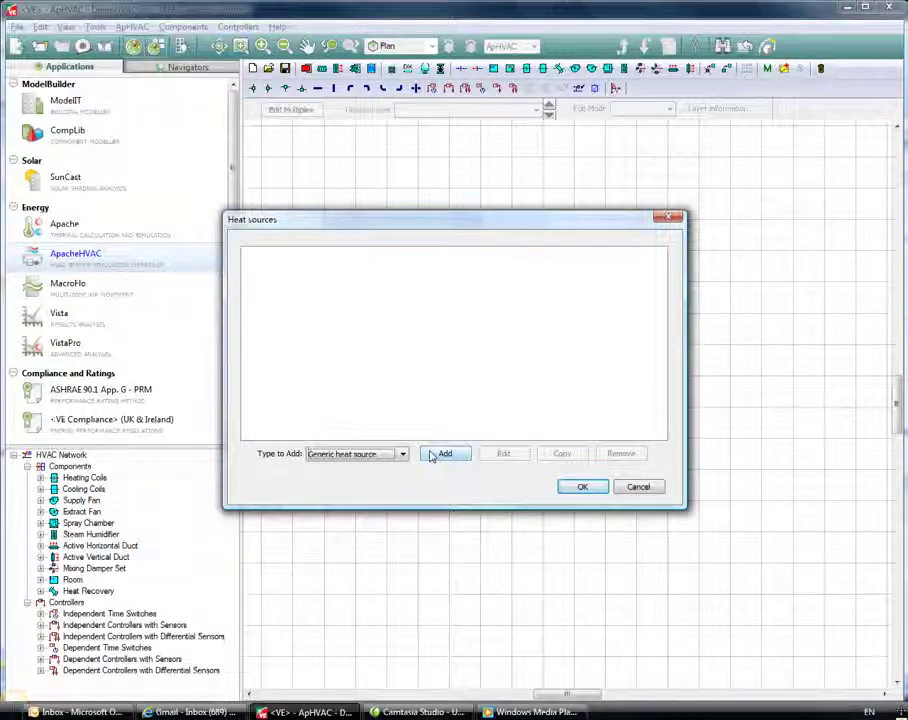
click(432, 456)
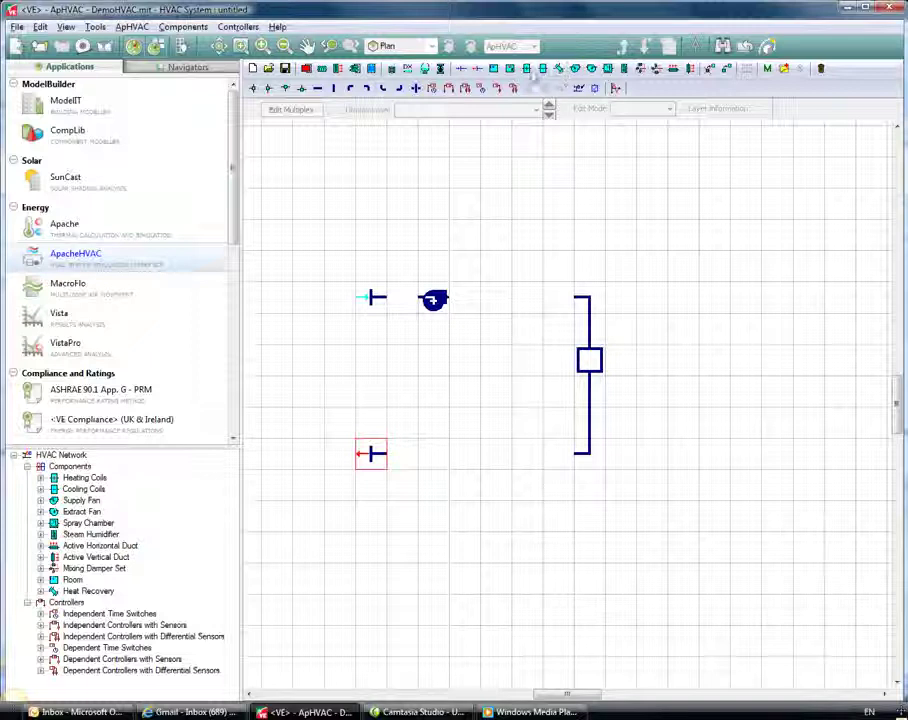
Examine the settings of a new air-to-air heat pump definition without keeping it.
click(441, 70)
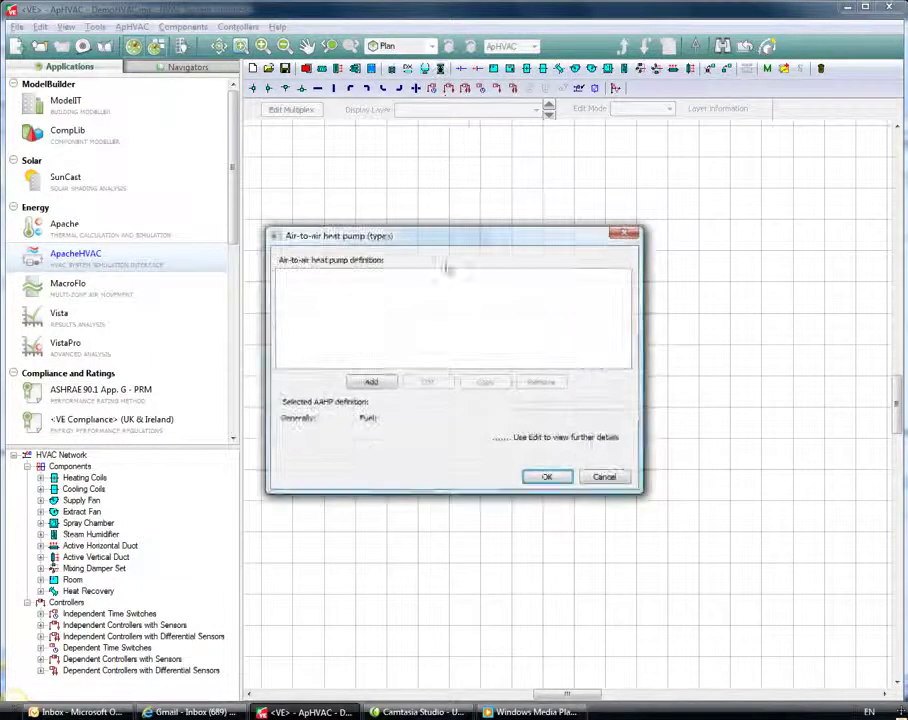
click(385, 385)
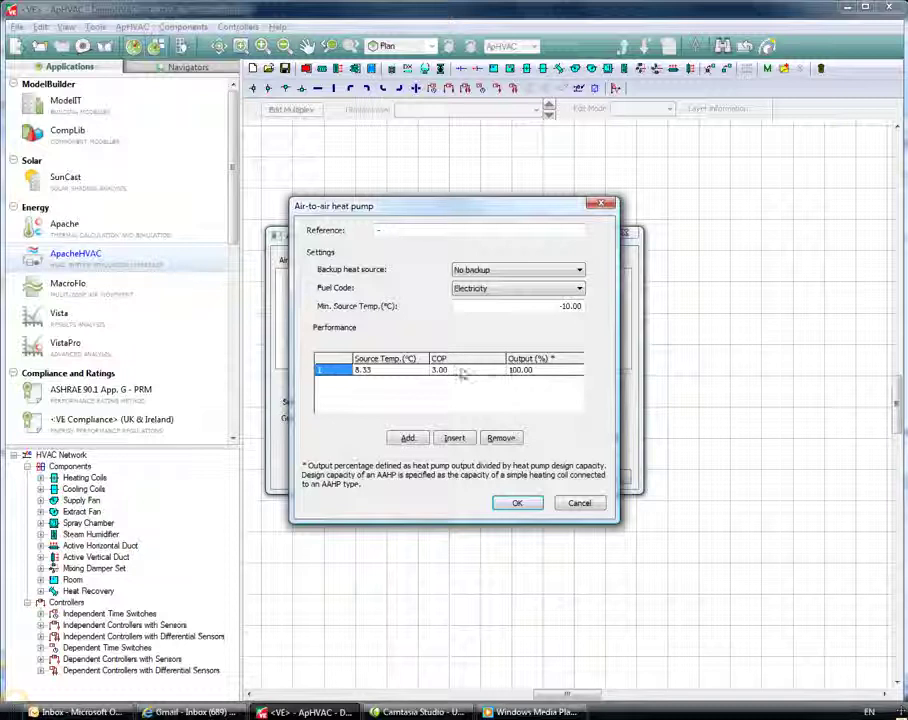
click(580, 503)
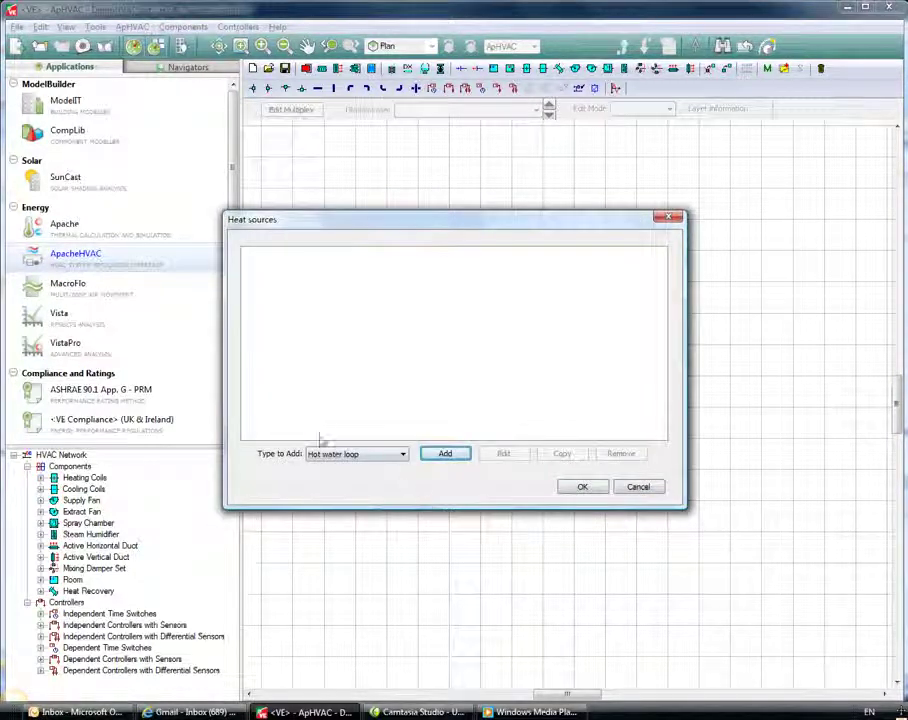
Start a hot water loop heat source and go through its pre-heating settings to its heating equipment set.
click(444, 456)
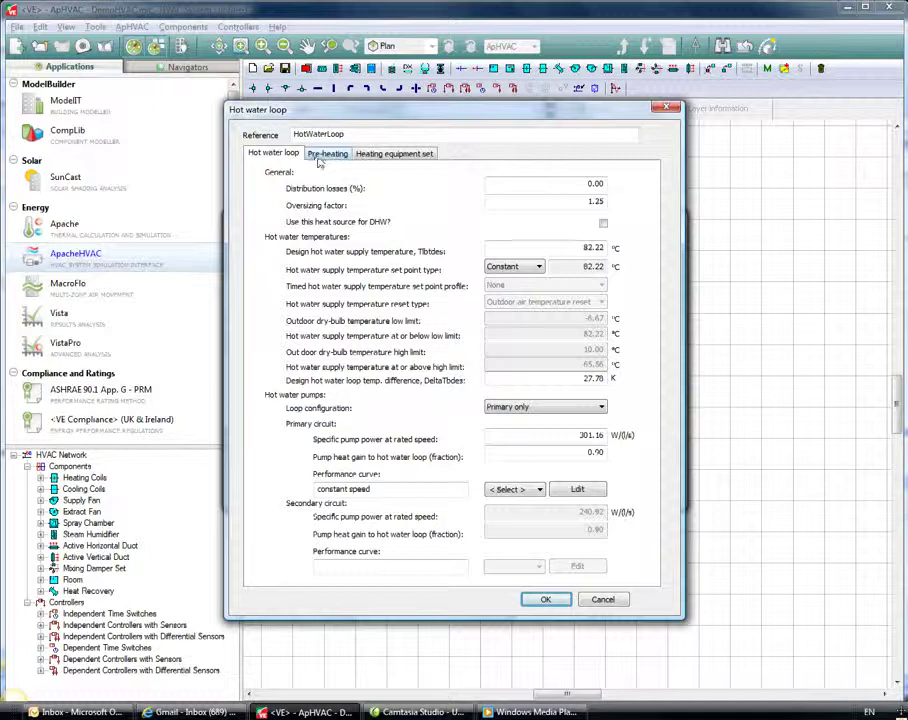
click(324, 158)
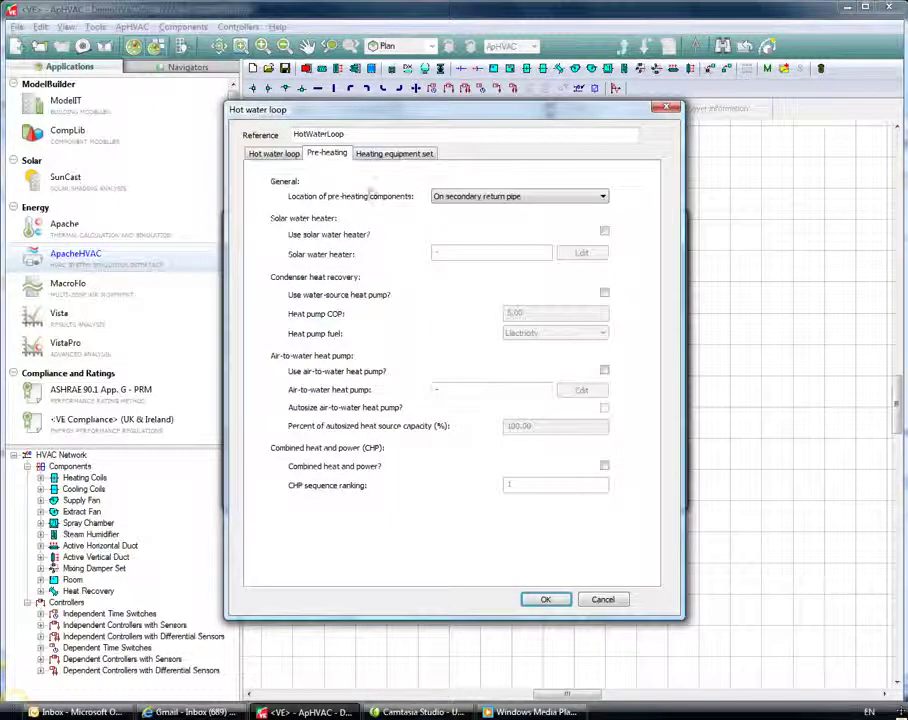
click(376, 156)
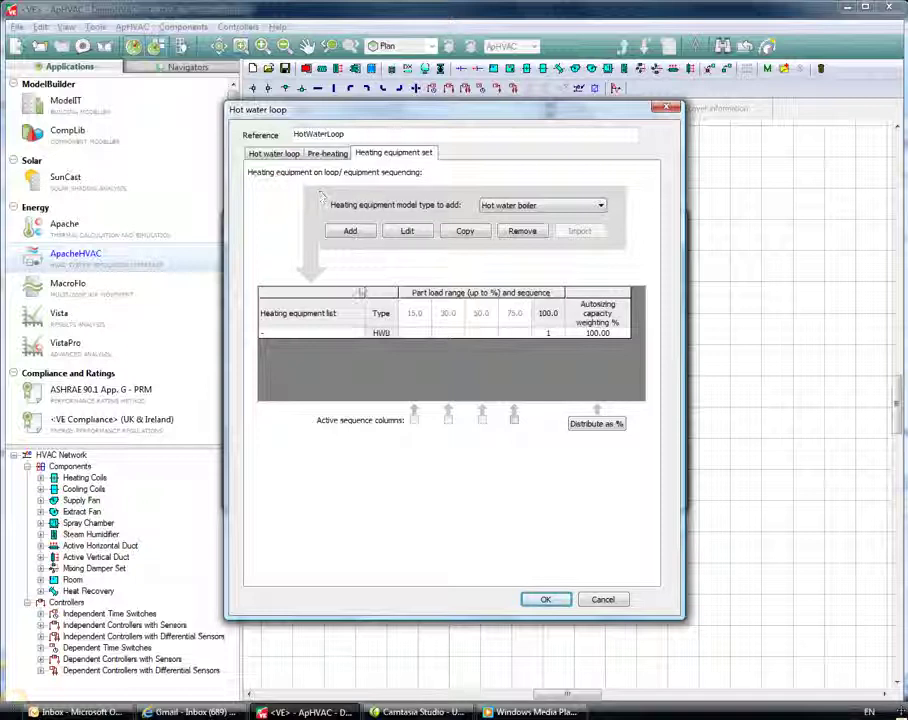
Examine the part load curve heating plant definition, then return the equipment model type to Hot water boiler.
click(513, 205)
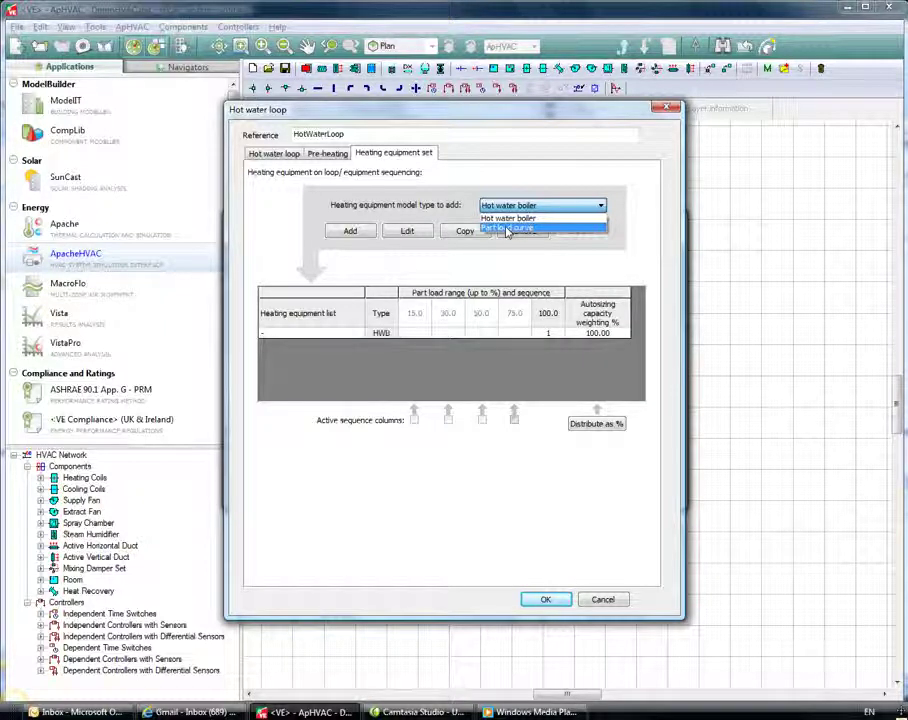
click(507, 231)
click(352, 231)
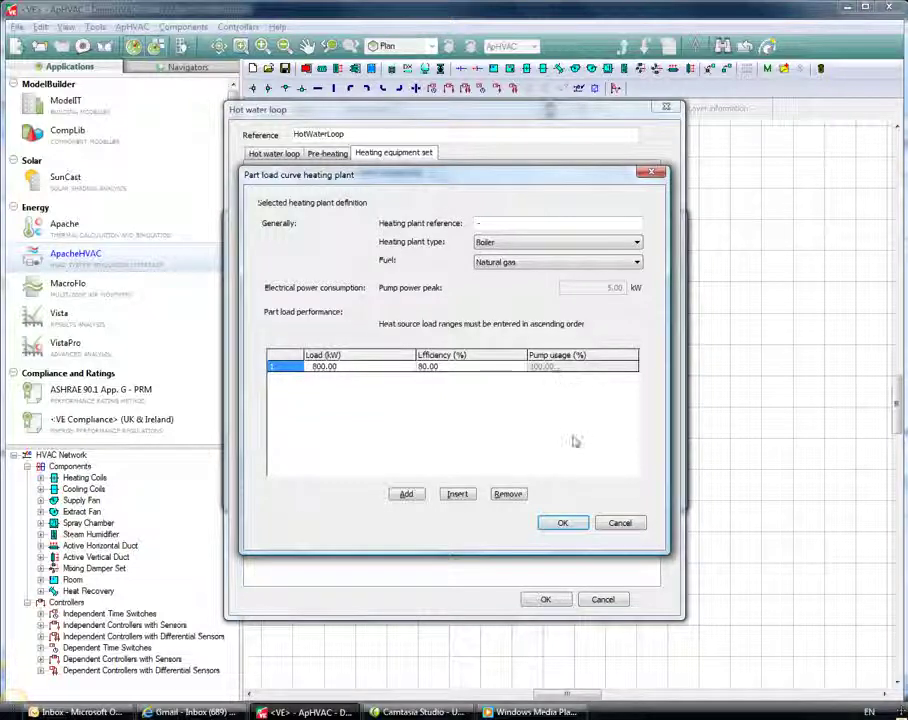
click(620, 524)
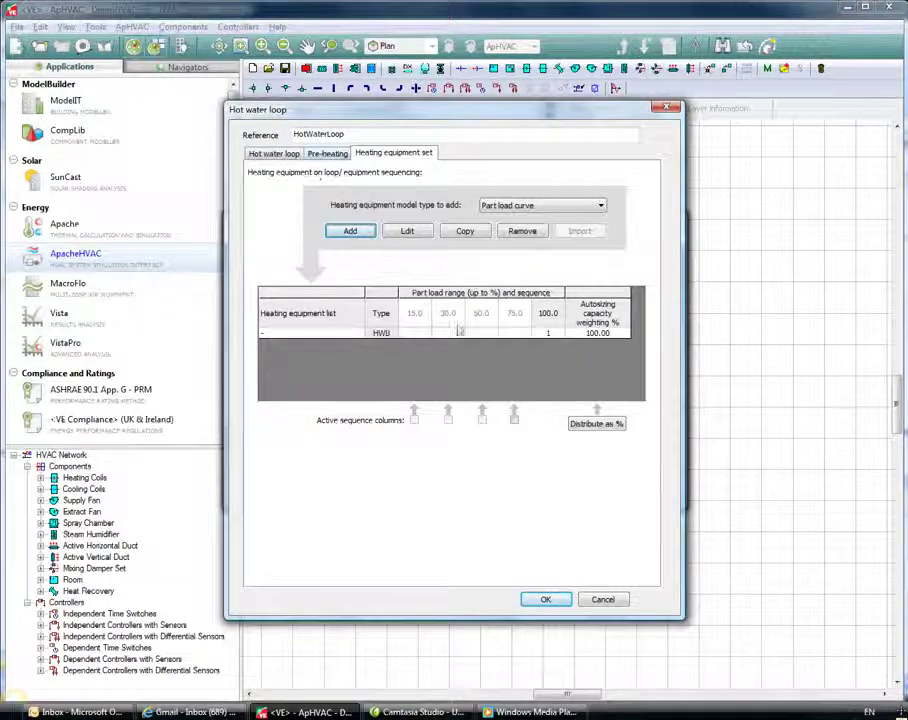
click(351, 231)
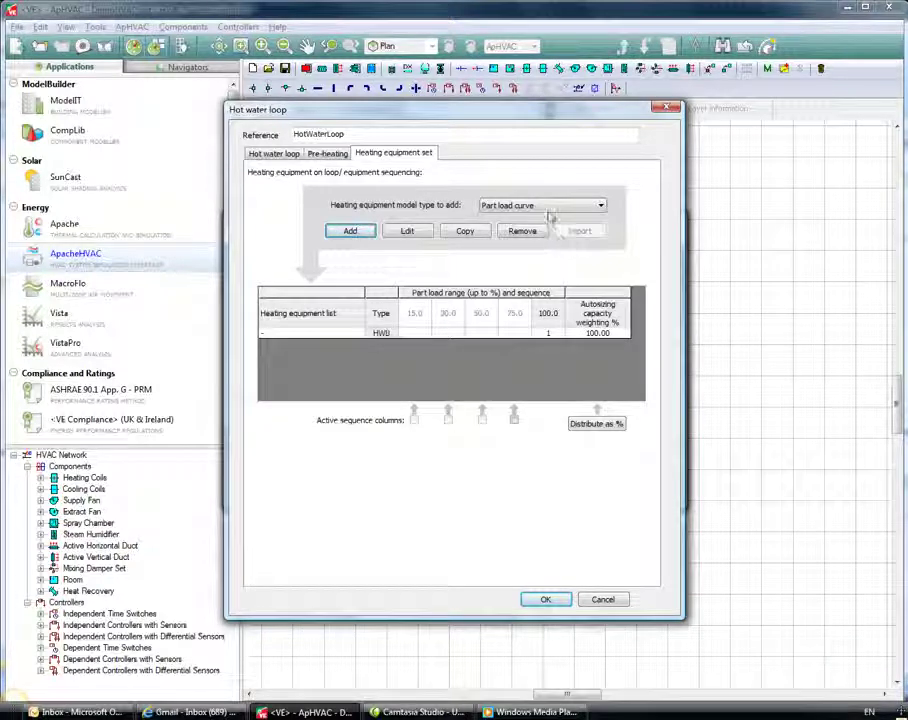
key(alt+Down)
key(Up)
key(Return)
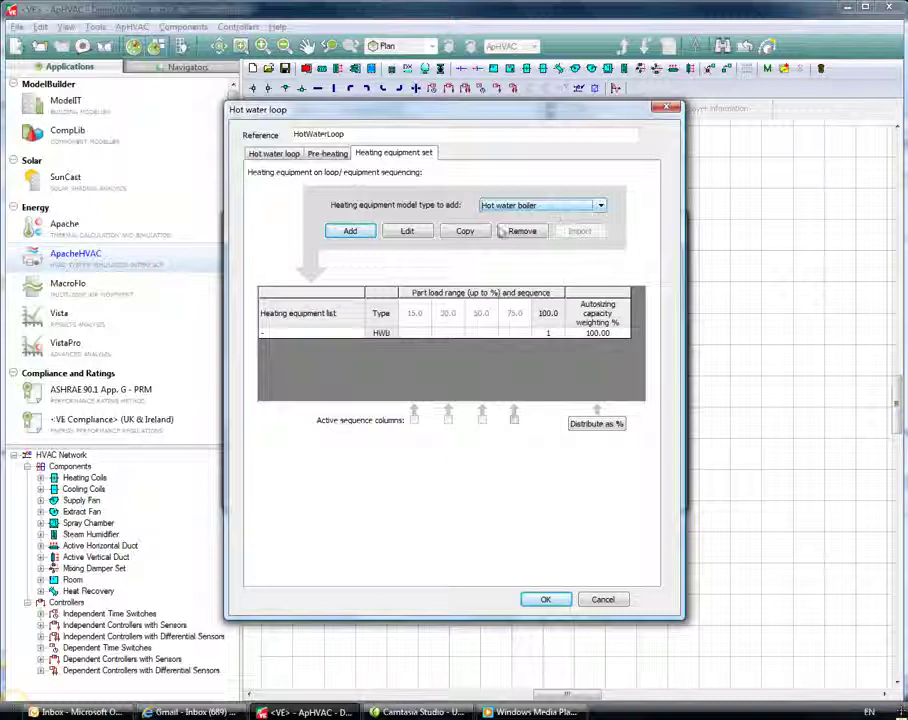
click(516, 210)
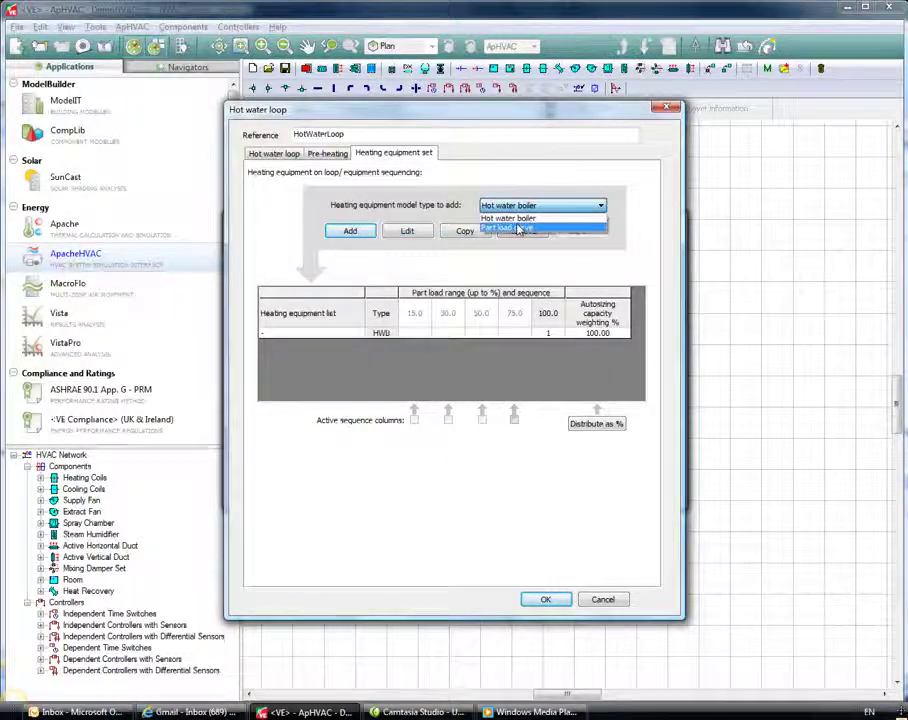
click(520, 210)
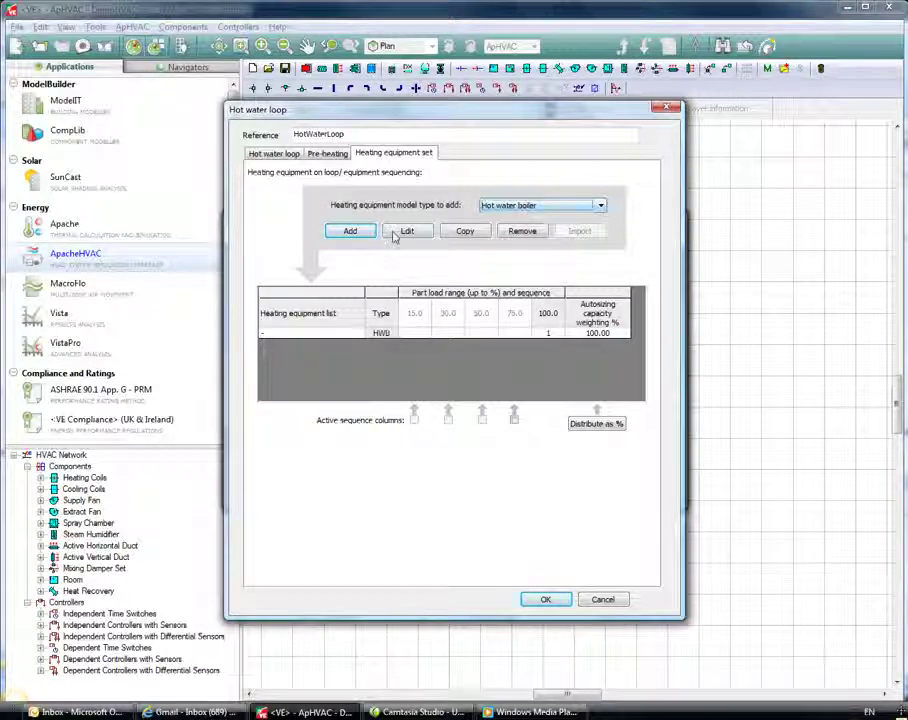
Add a hot water boiler with the NonCondensingBoiler efficiency curve and read its model description.
click(350, 231)
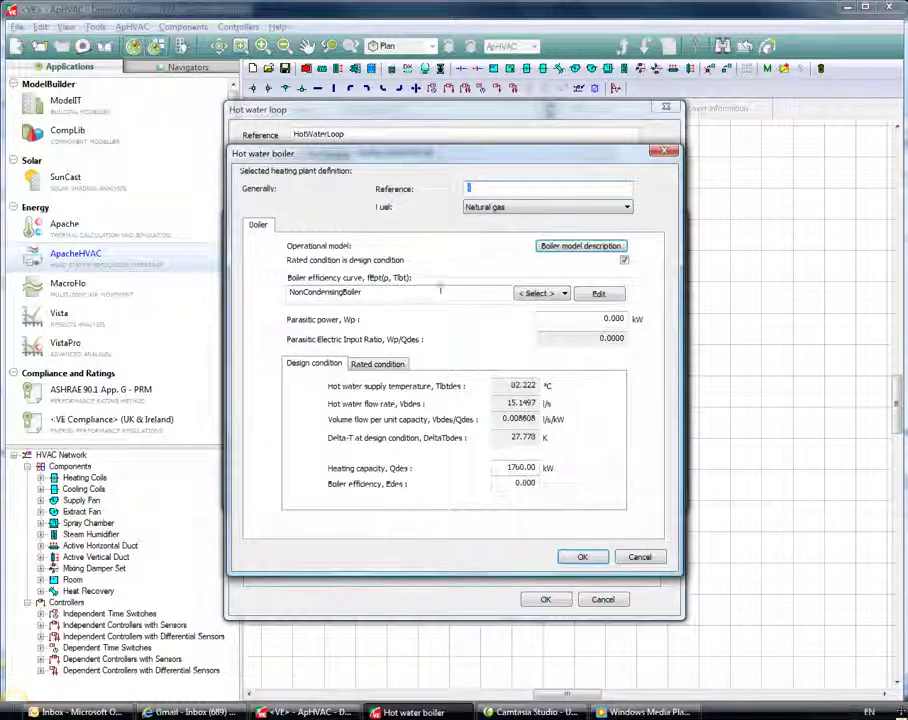
click(555, 297)
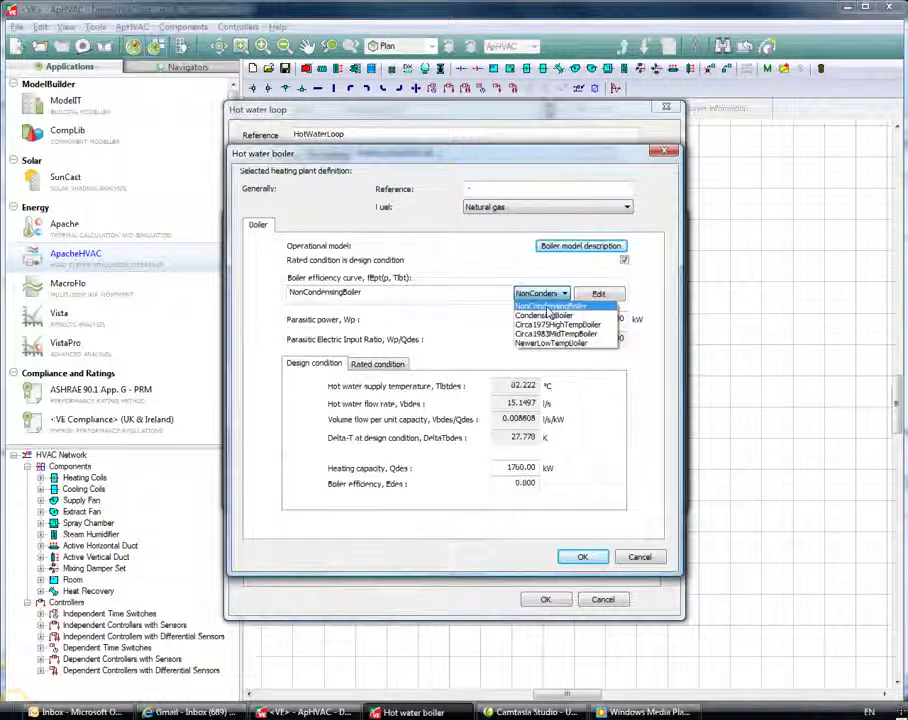
click(548, 310)
drag(547, 291, 233, 300)
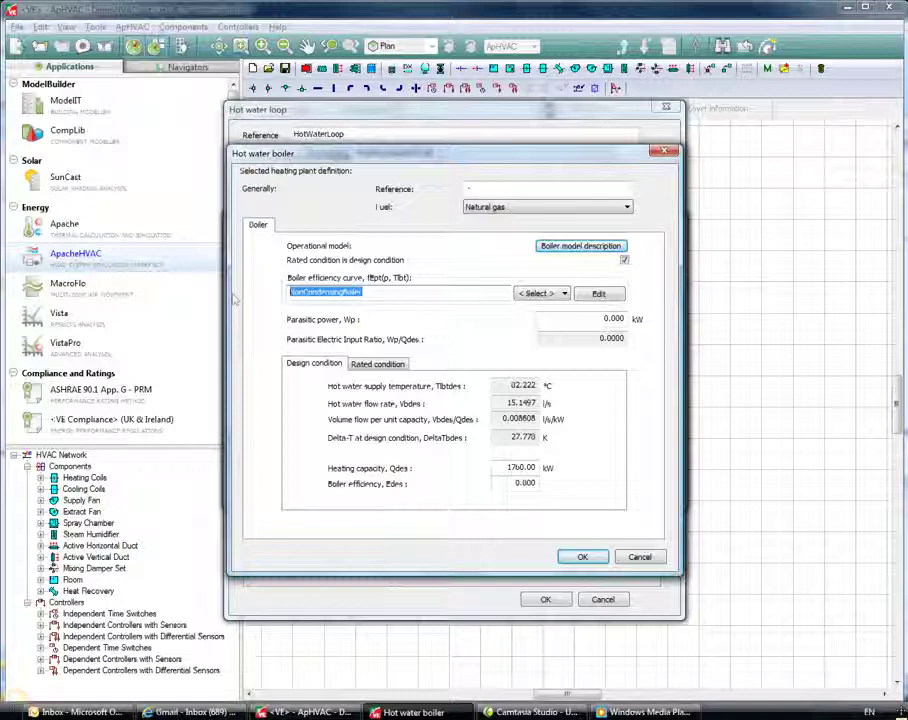
click(582, 246)
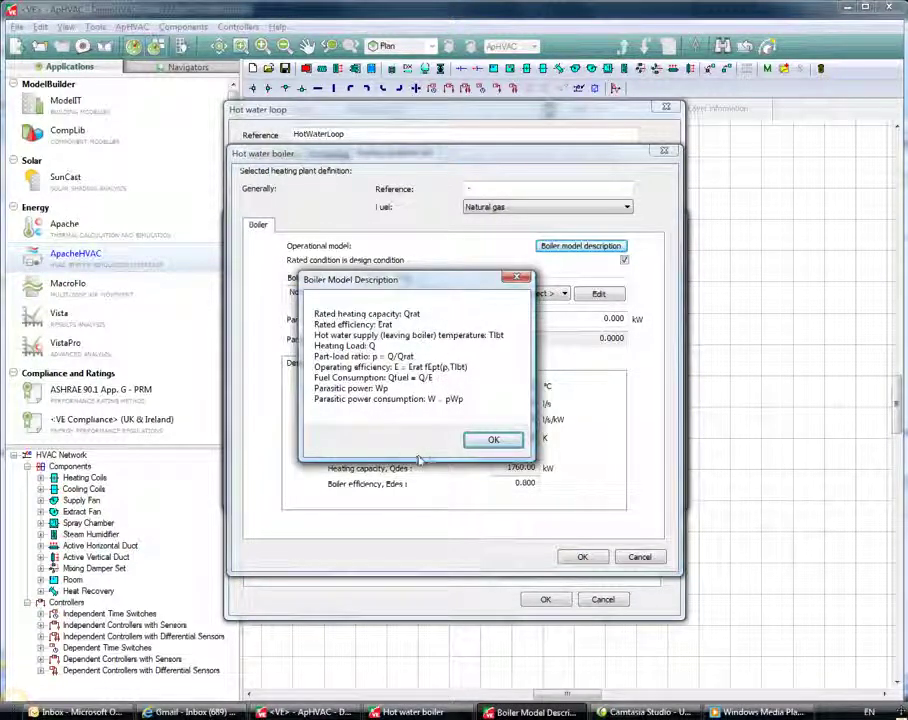
click(496, 442)
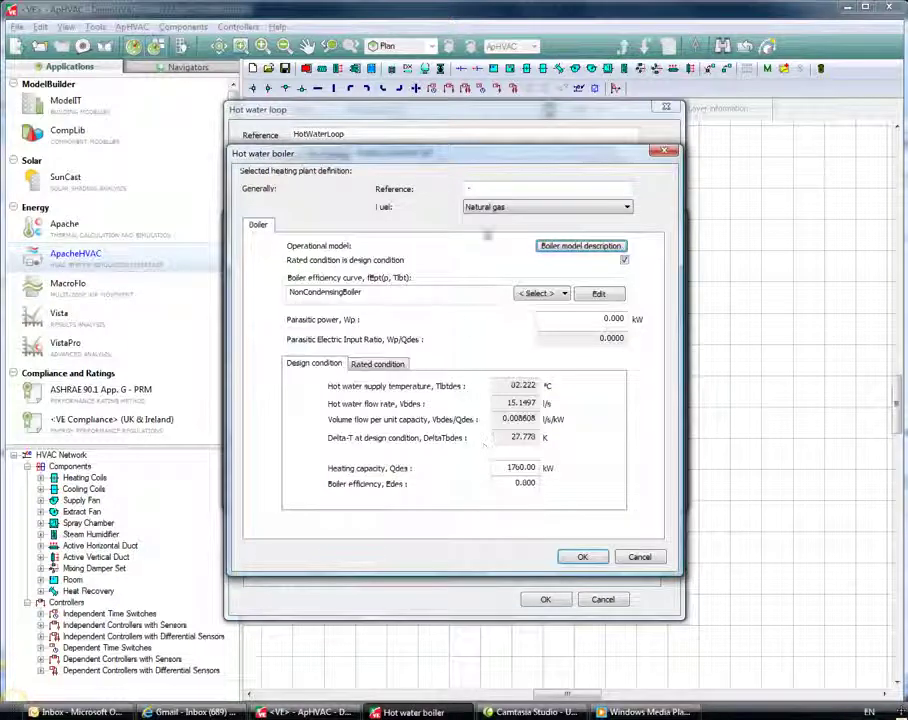
Name the boiler Hot water Boiler, set its heating capacity to 20 kW and efficiency to 0.90, and accept it.
click(474, 185)
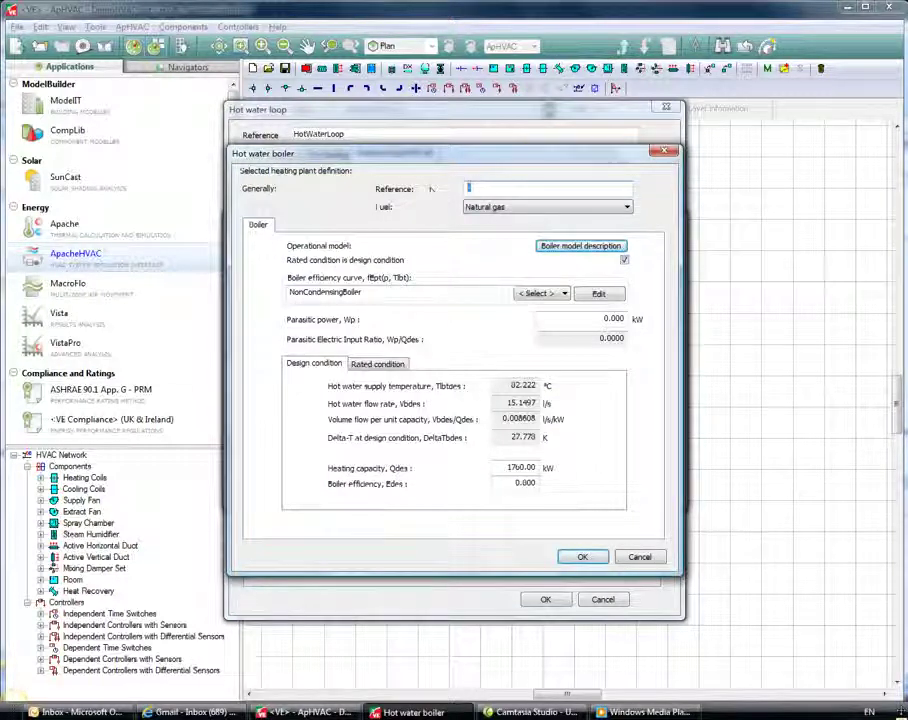
text(Hot water Boiler)
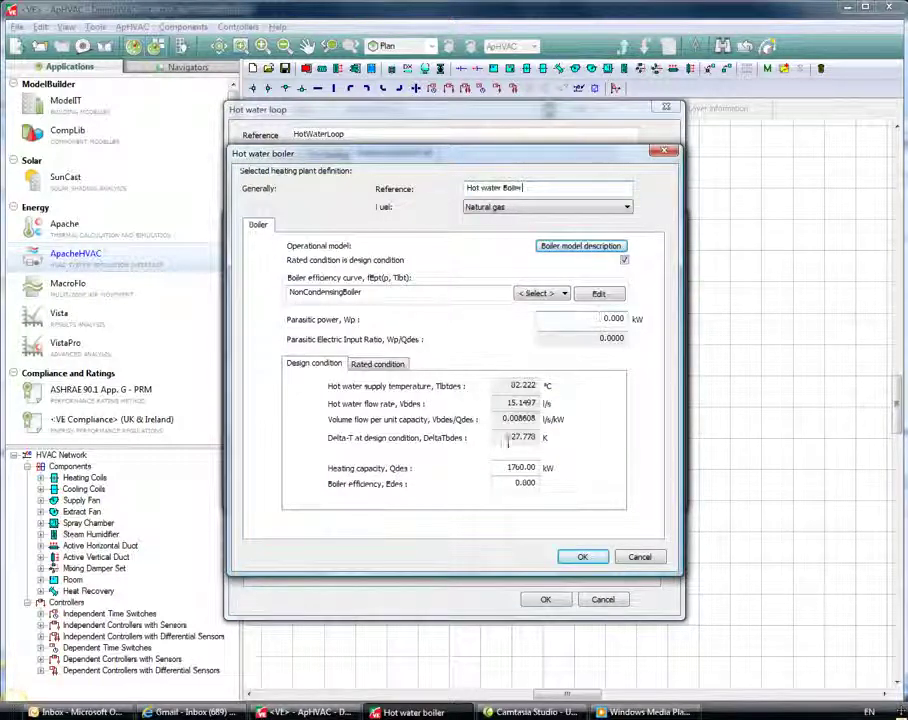
drag(521, 467, 494, 467)
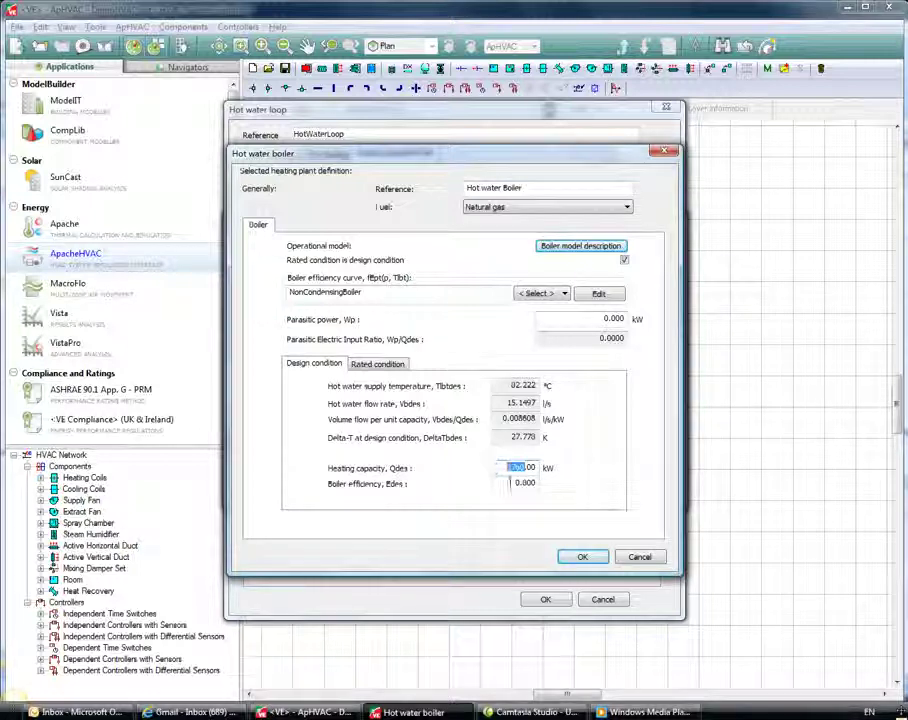
text(2)
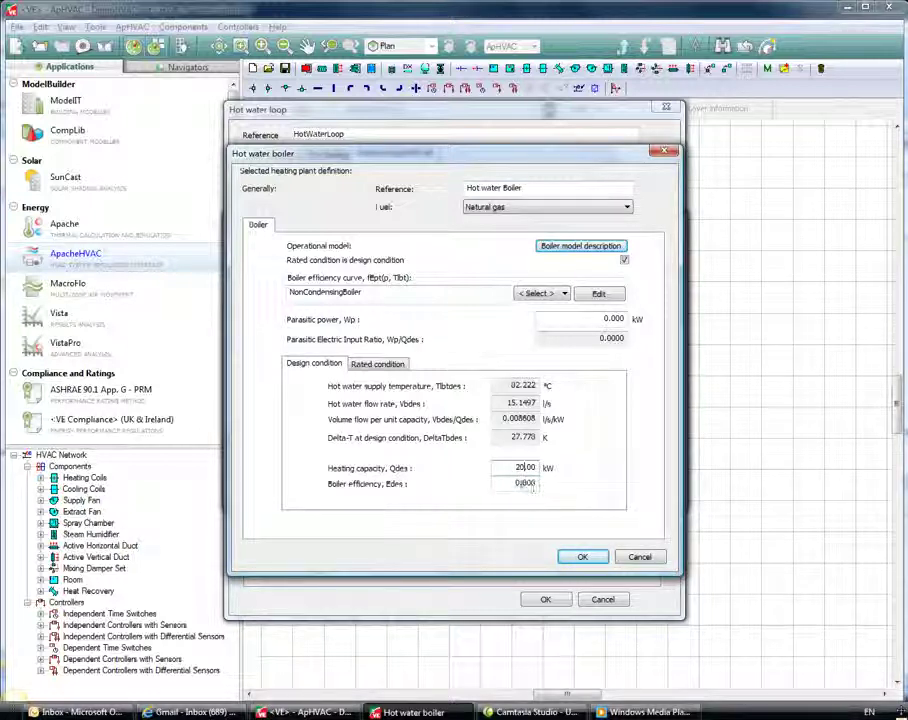
drag(519, 482, 541, 484)
text(85)
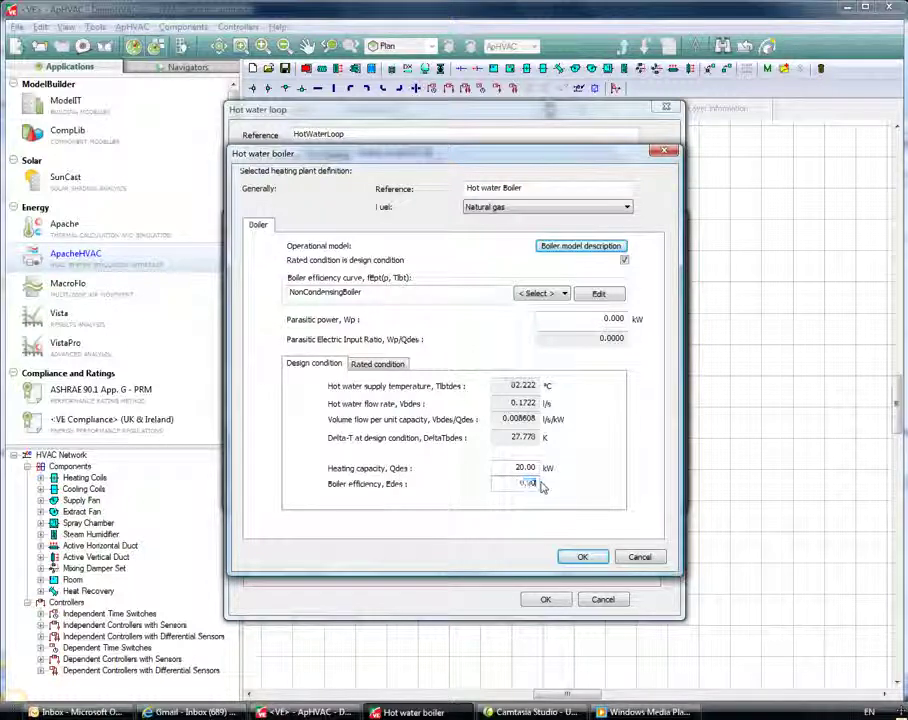
click(527, 467)
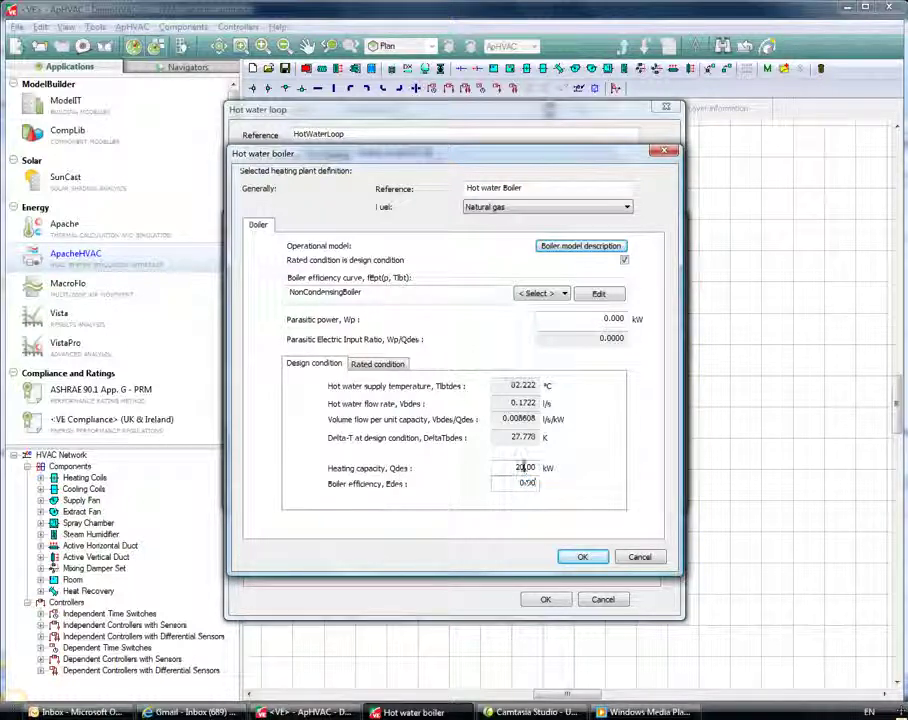
click(588, 557)
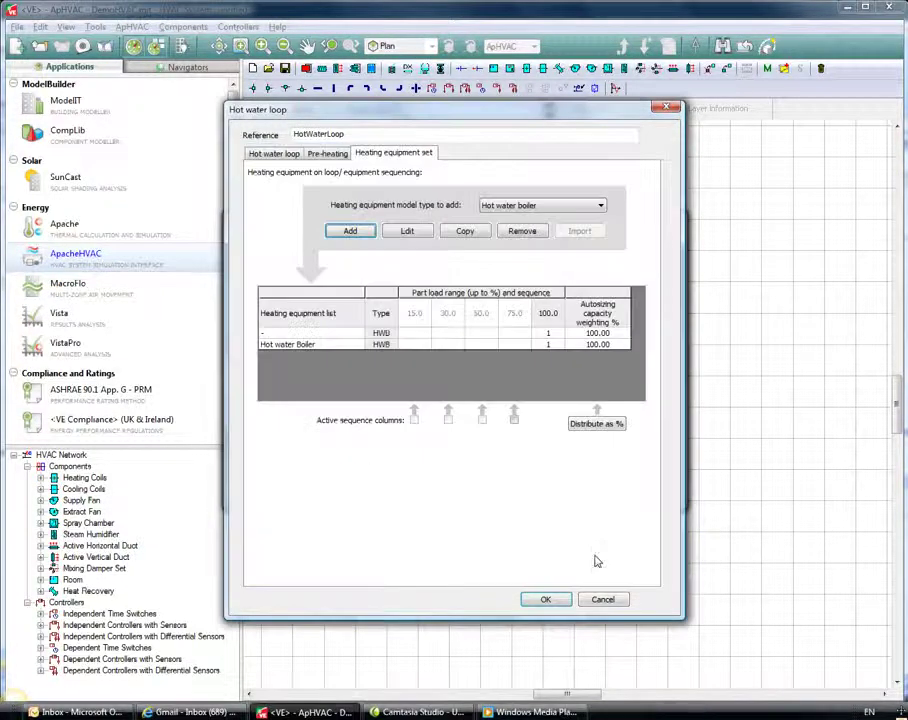
Remove the unnamed boiler from the heating equipment list and check the Hot water Boiler's heating capacity and efficiency without changing them.
click(411, 334)
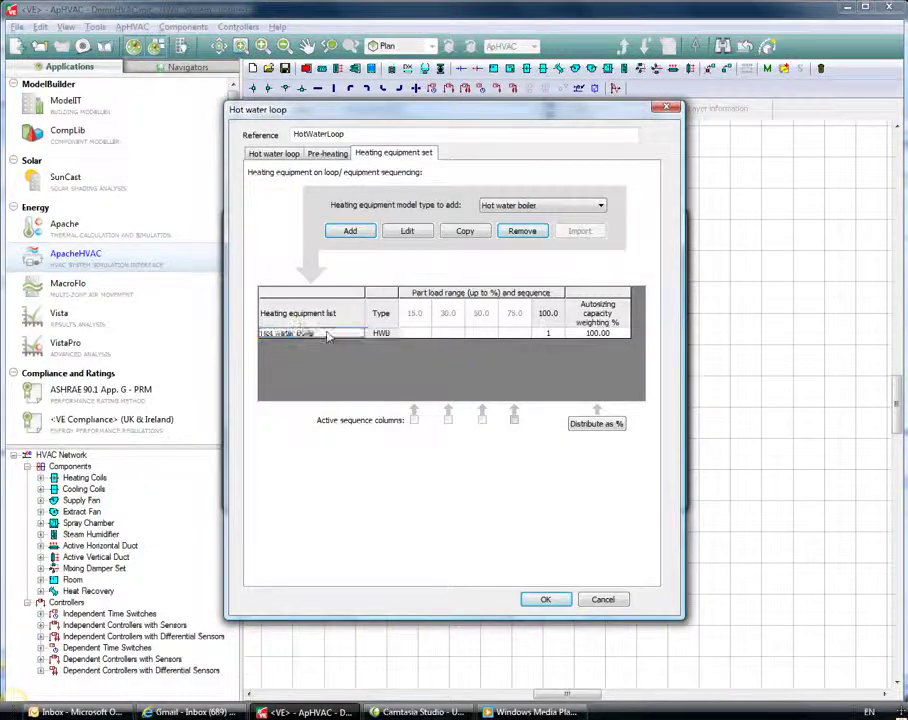
double_click(328, 333)
double_click(525, 467)
double_click(538, 486)
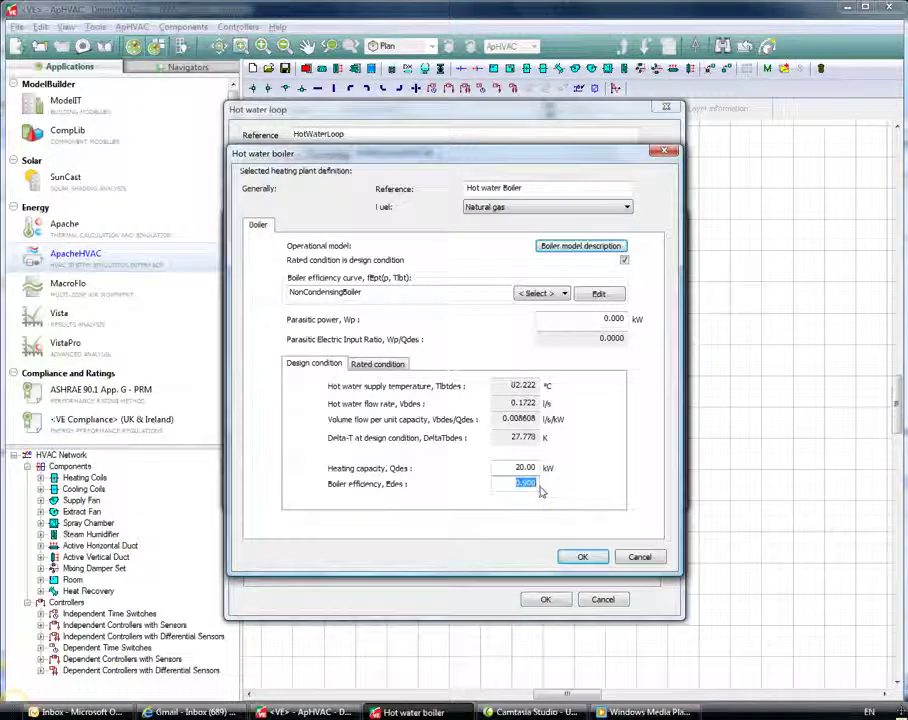
click(635, 557)
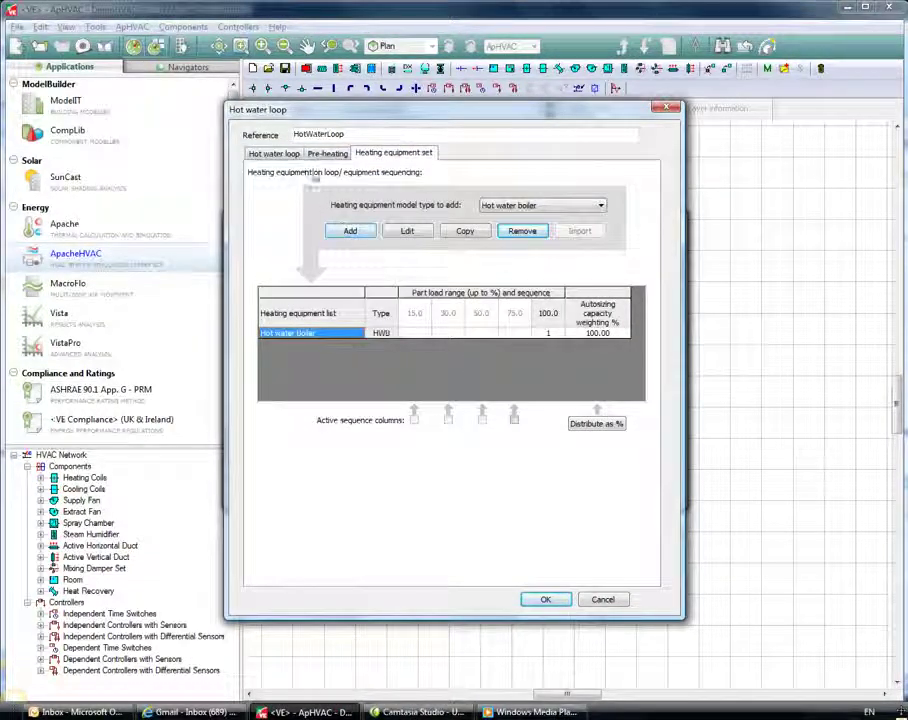
Review the pre-heating and general settings of the hot water loop and accept the loop.
click(327, 154)
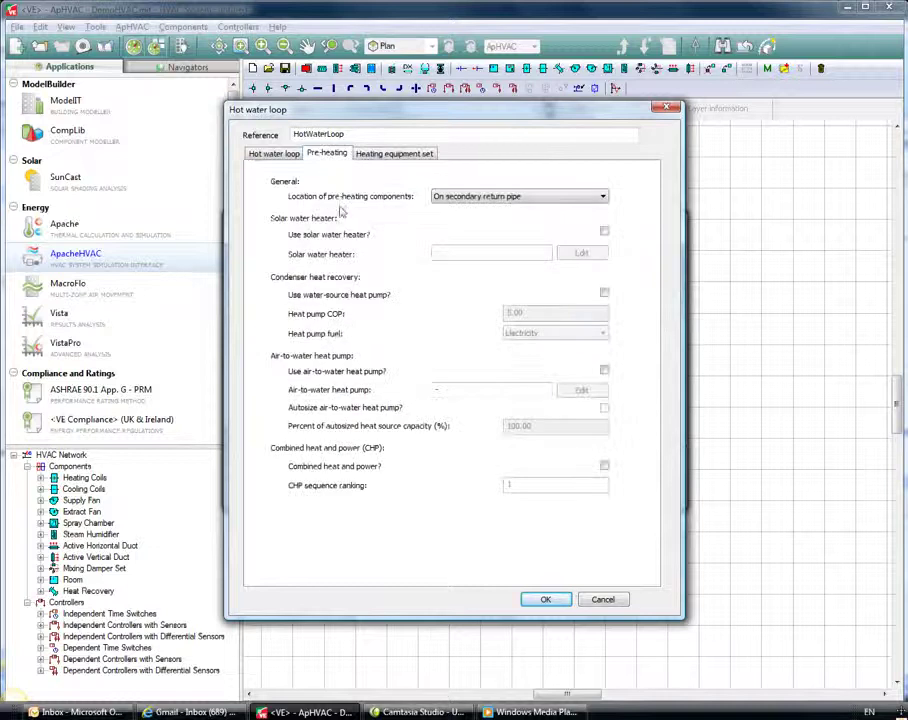
click(275, 154)
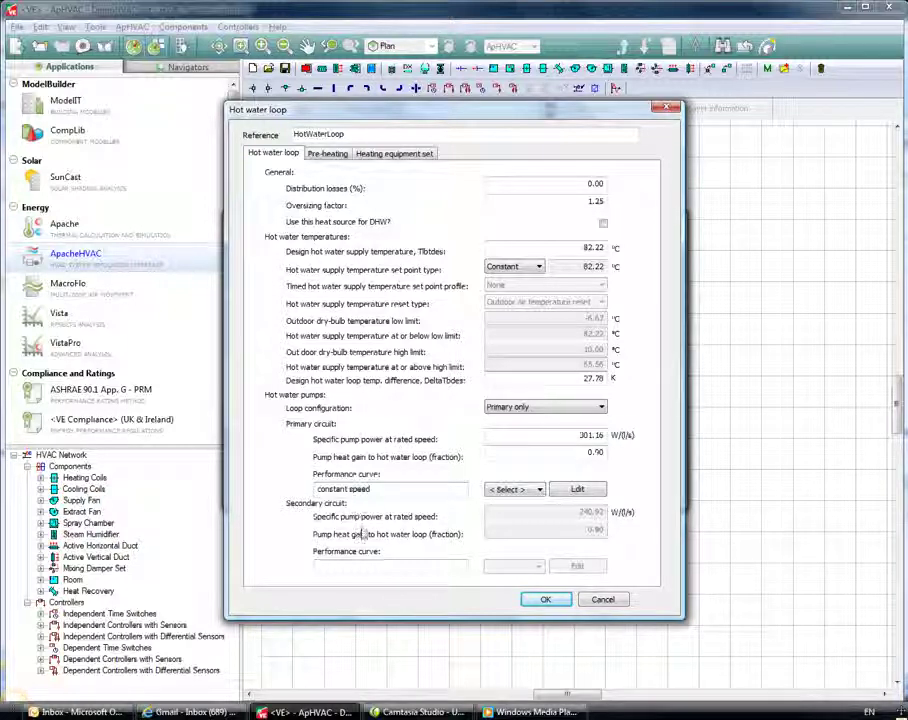
click(545, 599)
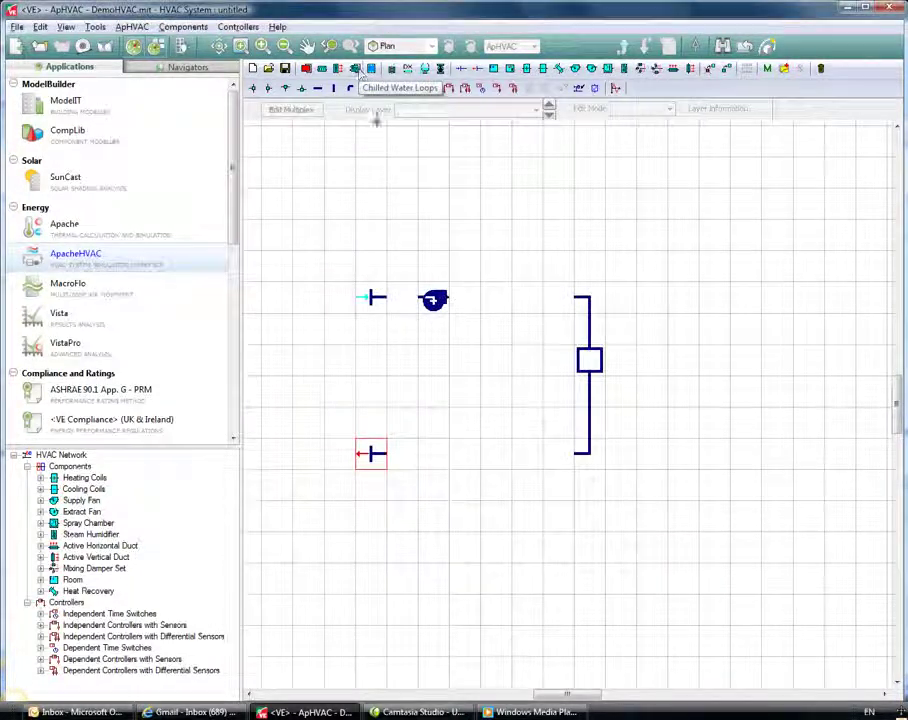
Add a chilled water loop and look through its pre-cooling, chiller set and heat rejection settings.
click(356, 68)
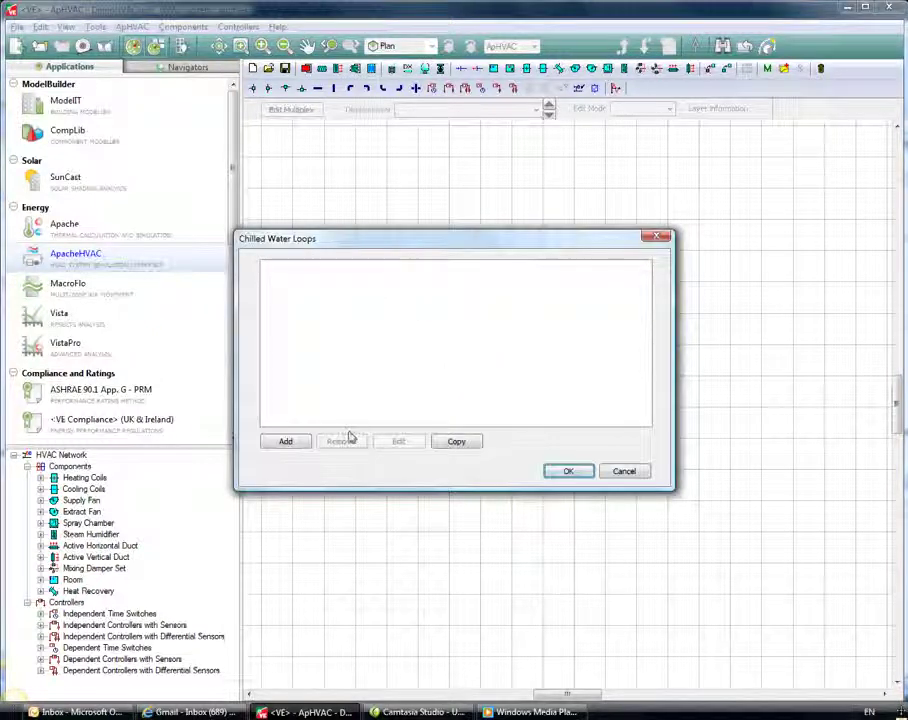
click(305, 446)
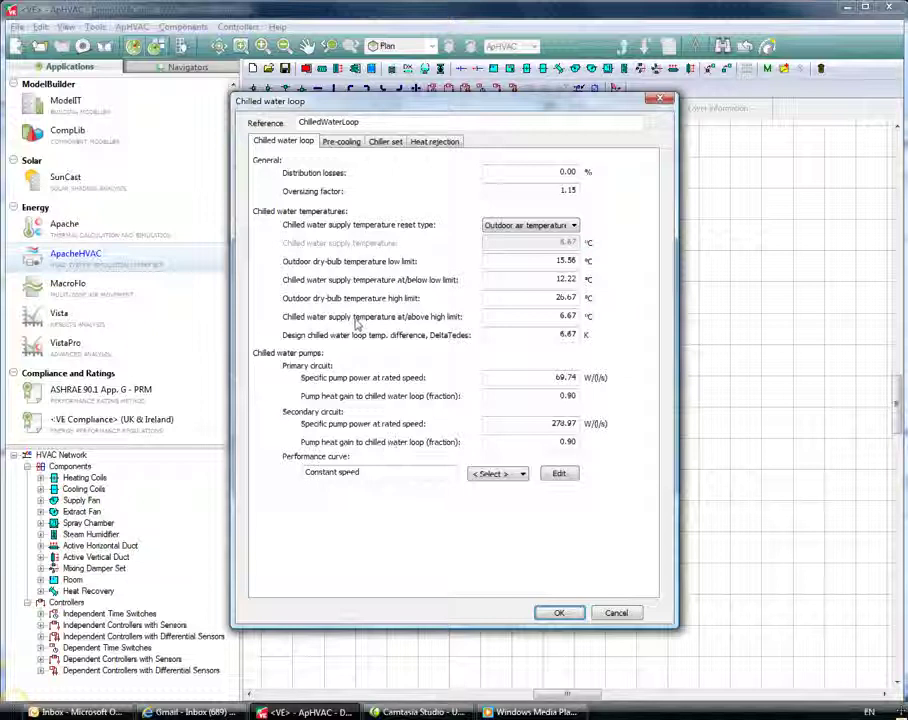
click(325, 145)
click(383, 142)
click(428, 143)
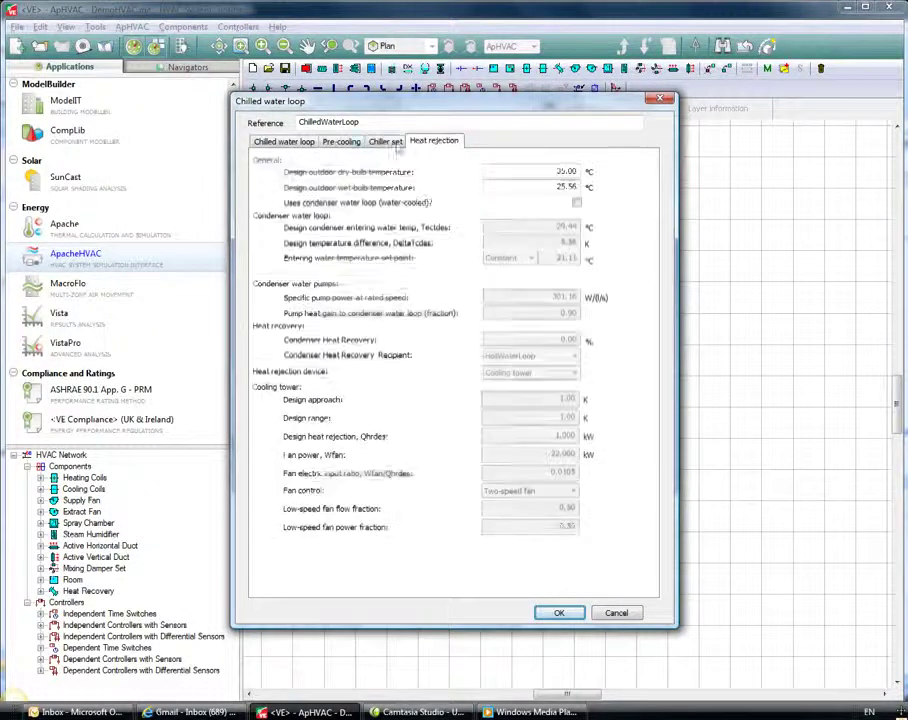
click(288, 143)
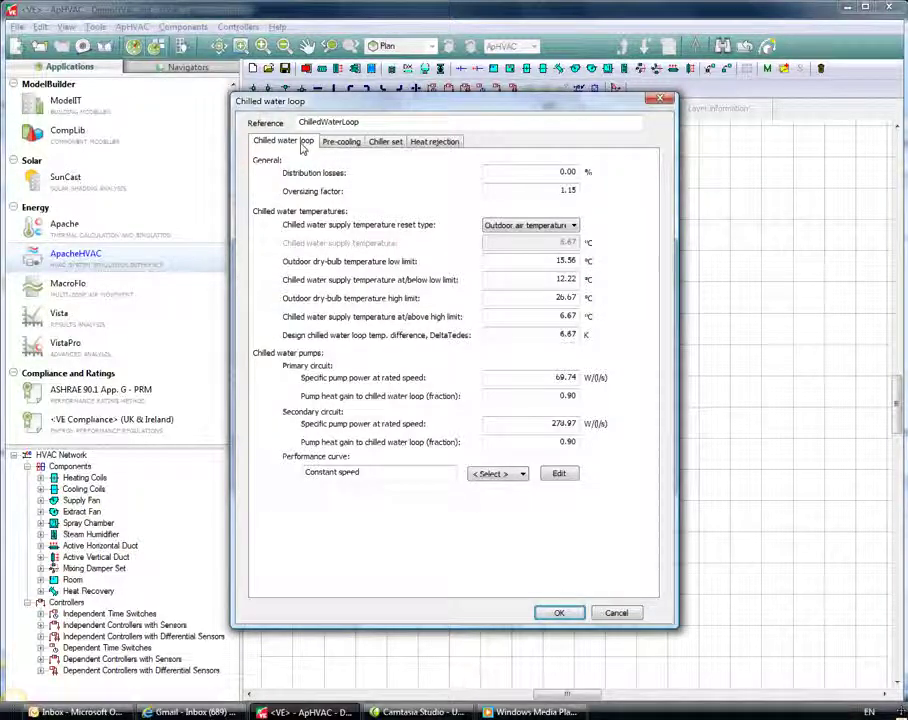
click(340, 142)
click(385, 142)
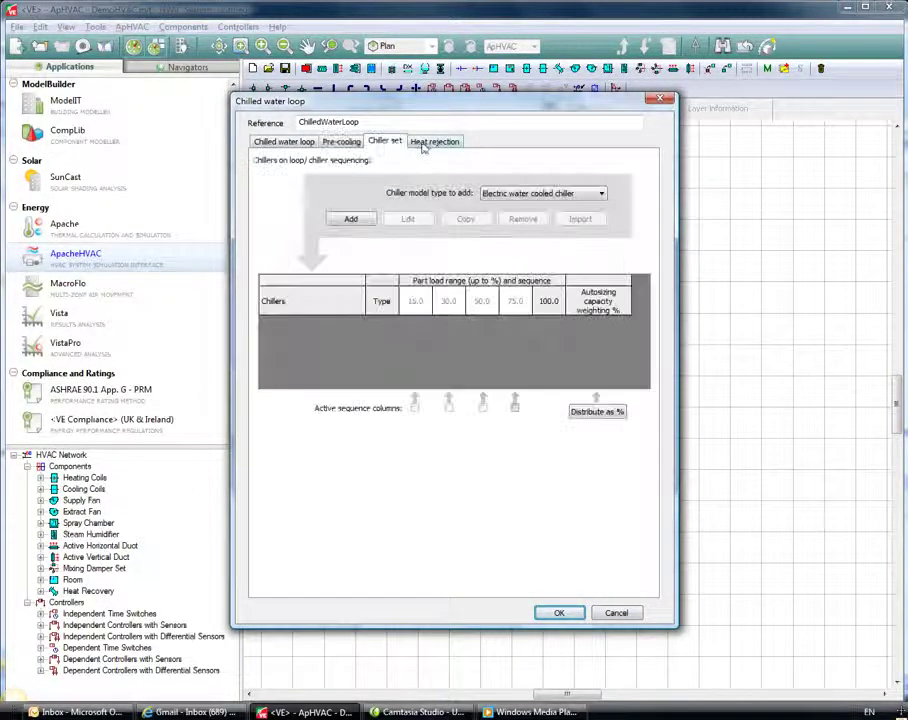
click(426, 144)
click(290, 143)
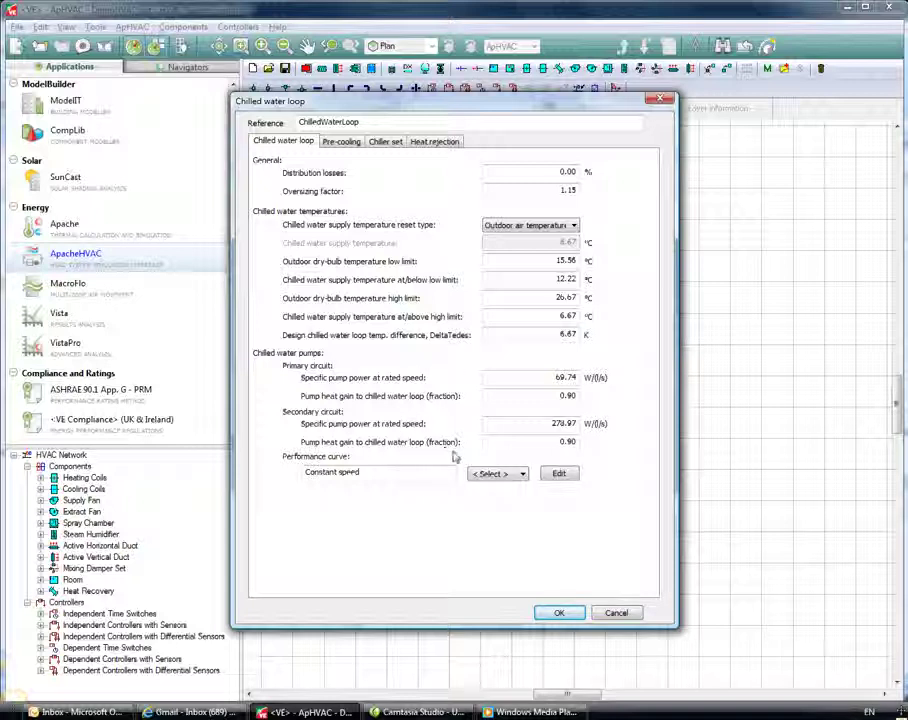
Set the chilled water loop's pump performance curve to Variable speed and its supply temperature reset type to No reset.
click(514, 476)
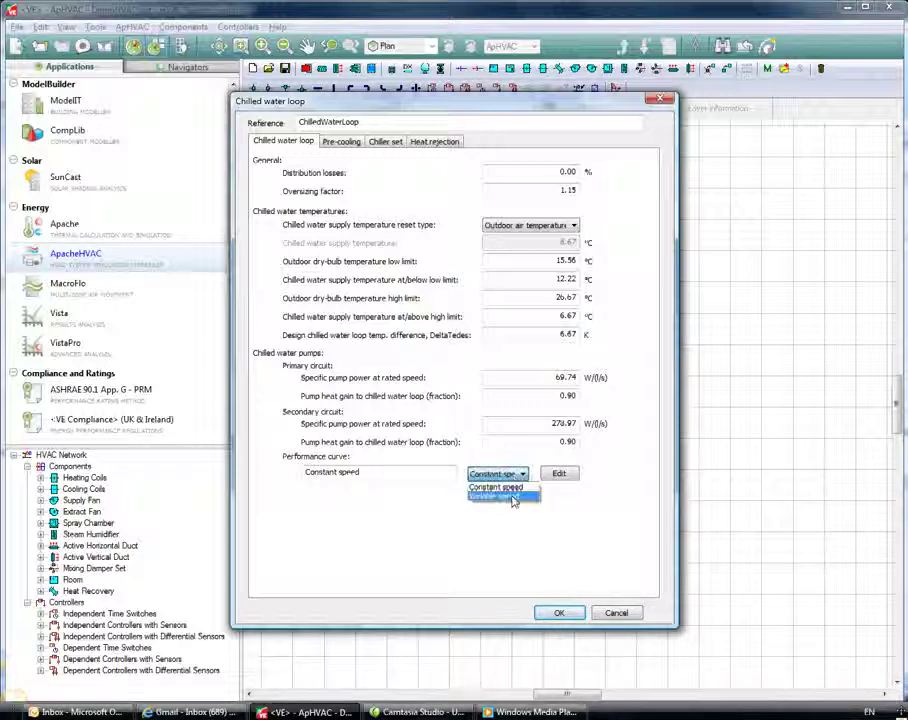
click(513, 497)
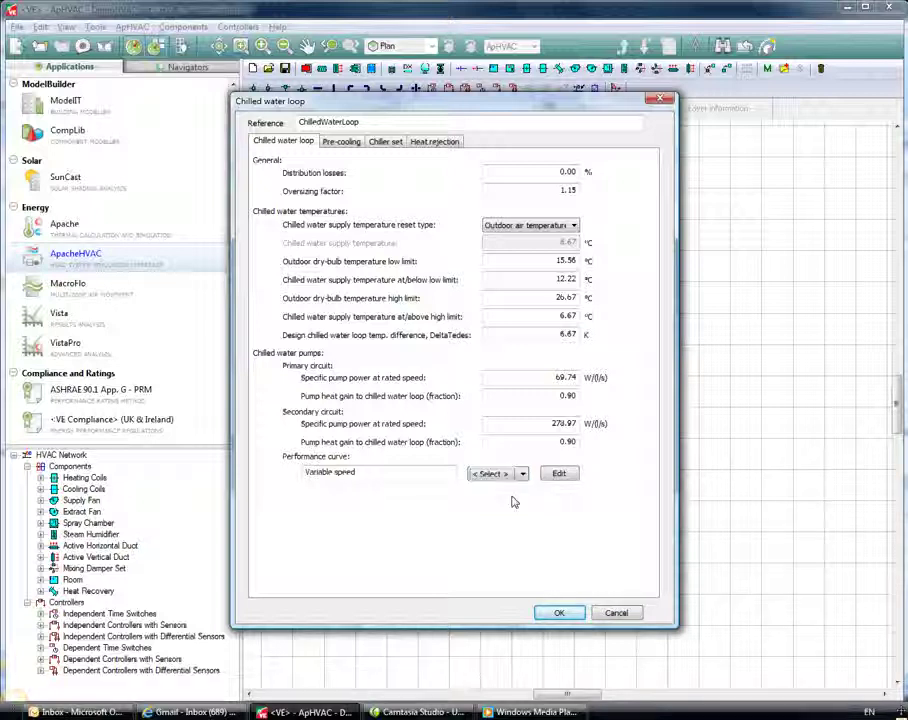
click(559, 474)
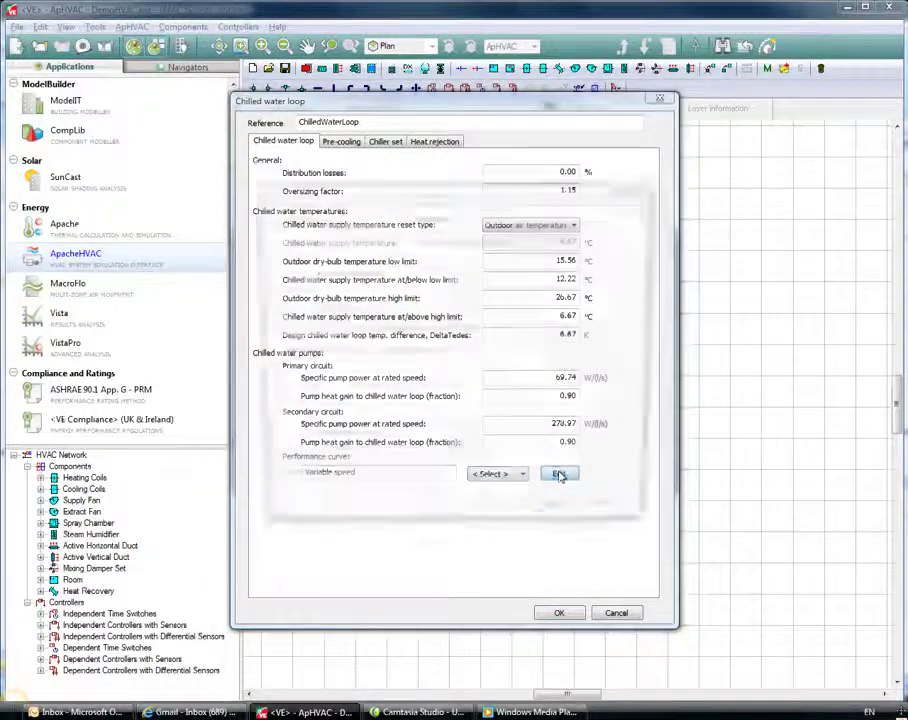
click(615, 520)
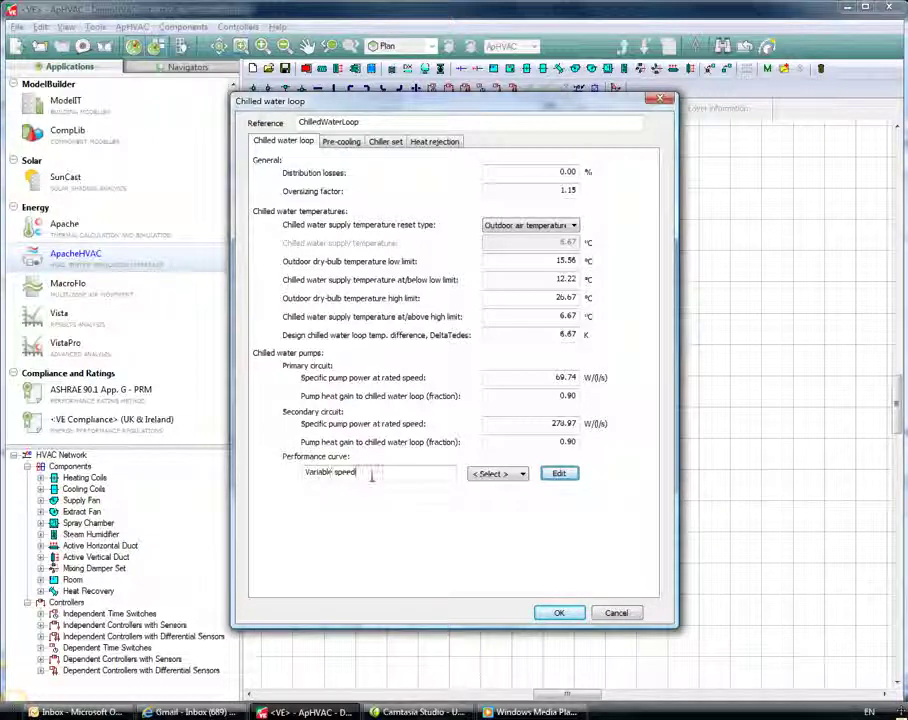
drag(385, 472, 300, 474)
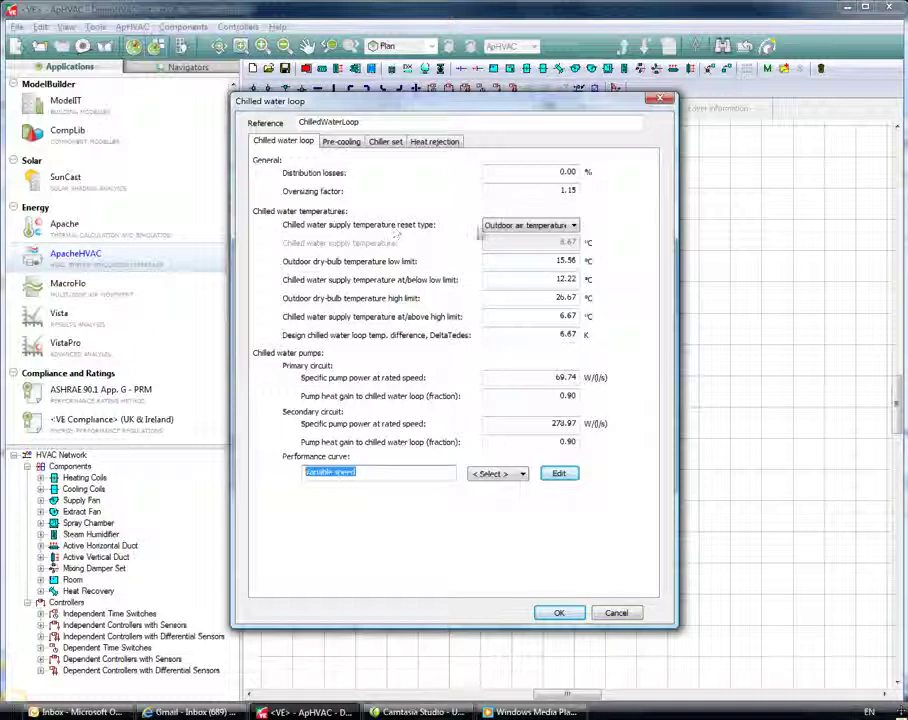
click(565, 225)
click(552, 238)
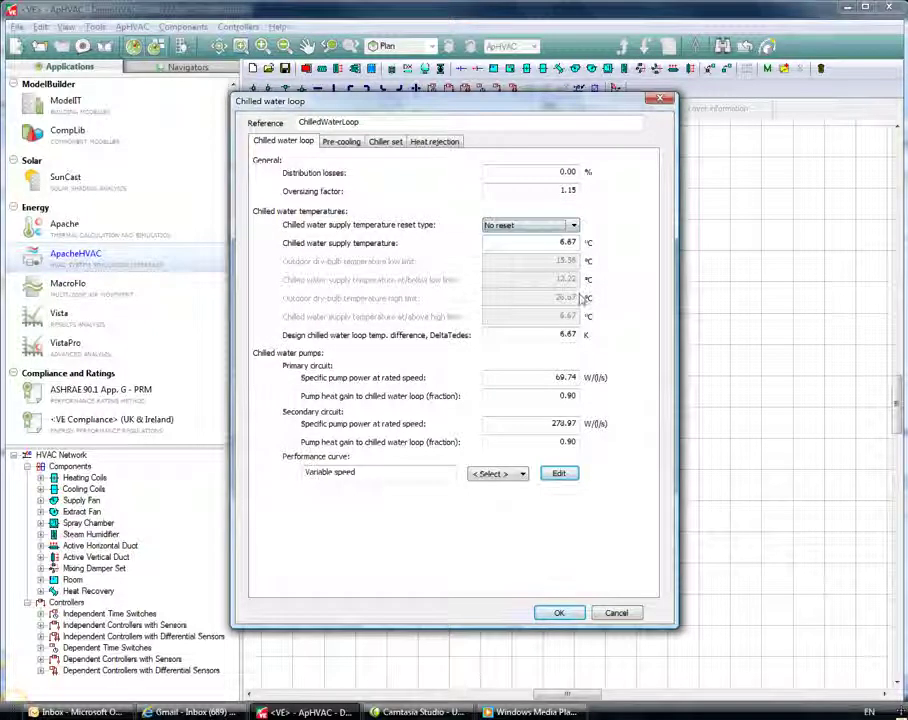
Add an electric water cooled chiller to the chiller set with a cooling capacity of 15 kW and a coefficient of performance of 4.
click(385, 141)
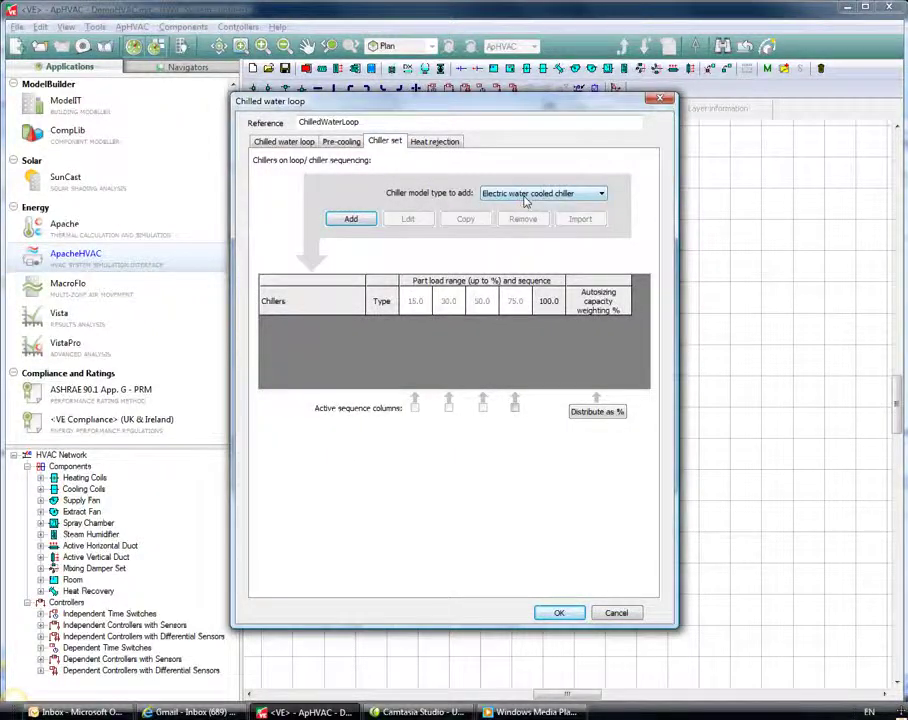
click(351, 218)
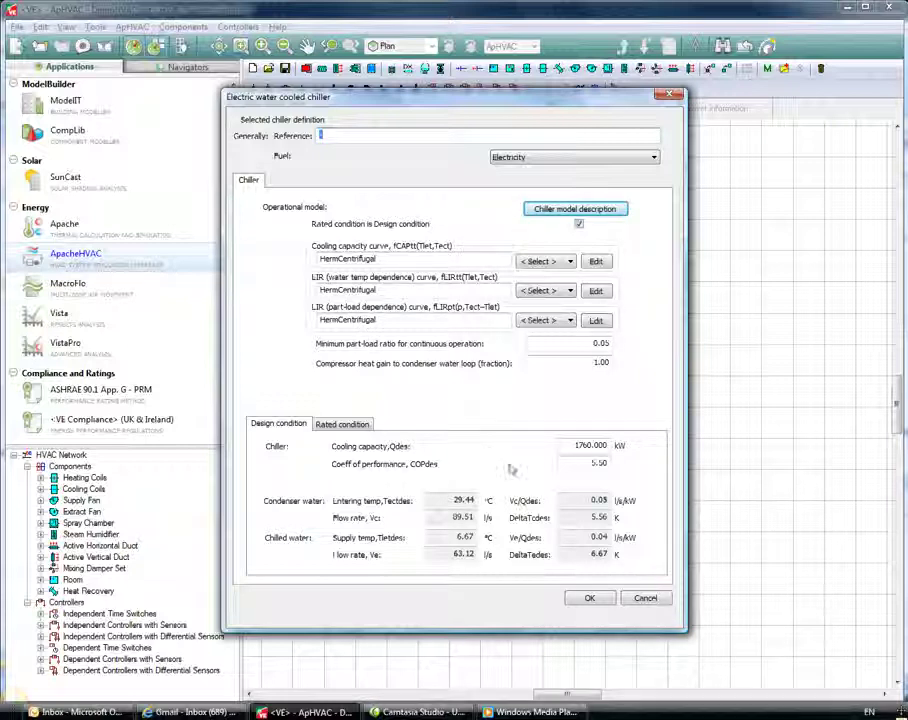
double_click(576, 446)
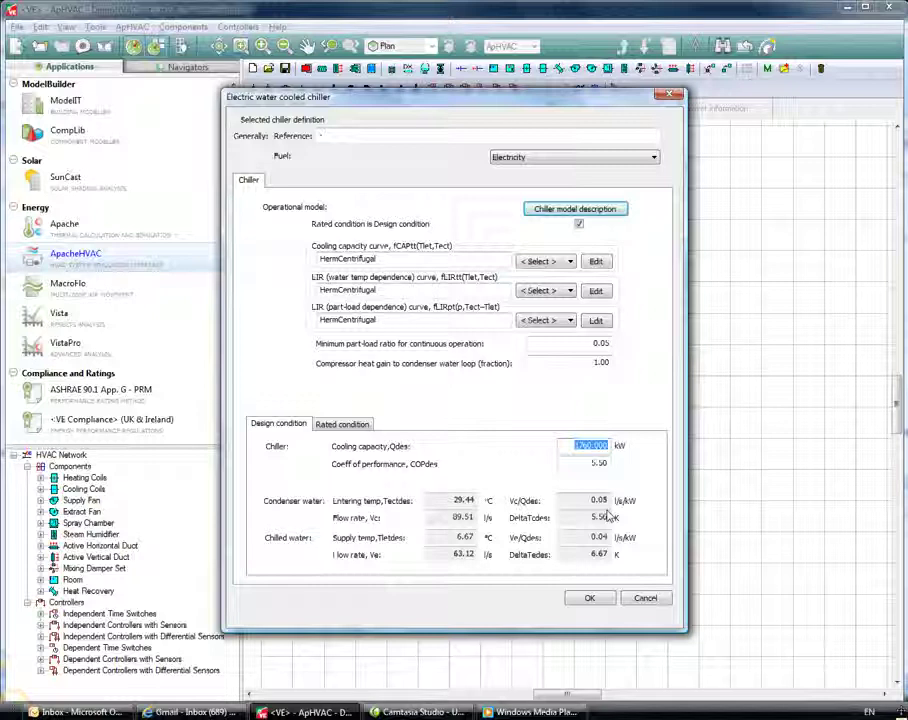
text(15)
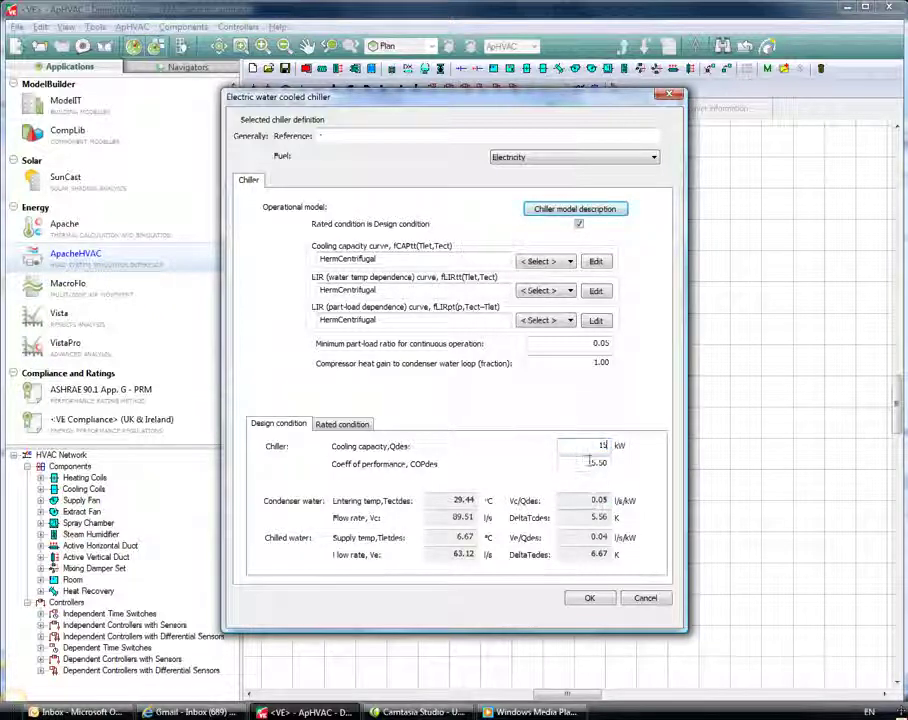
key(Tab)
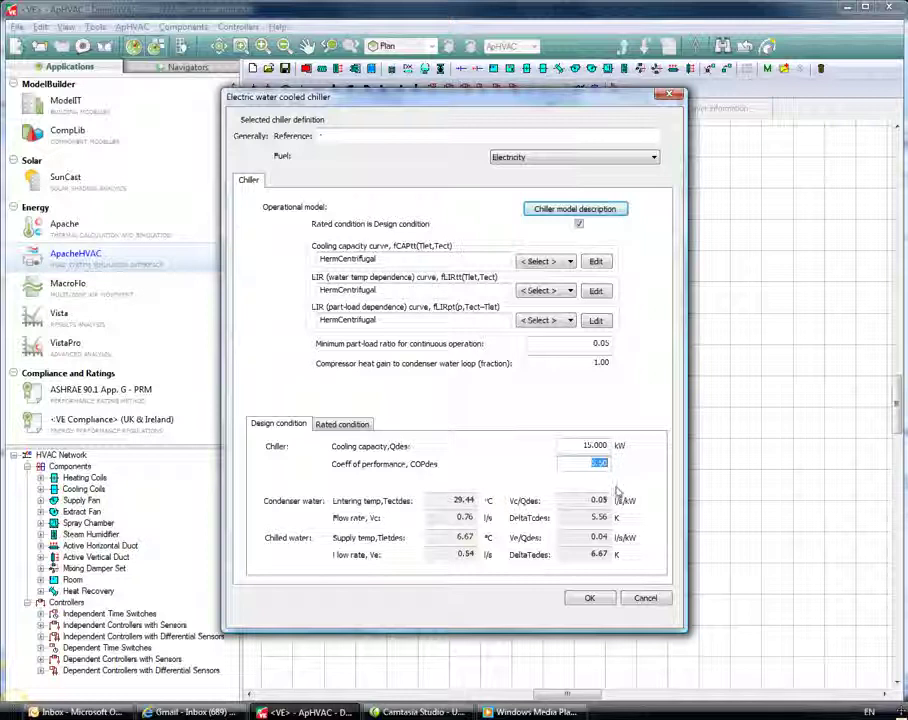
text(4)
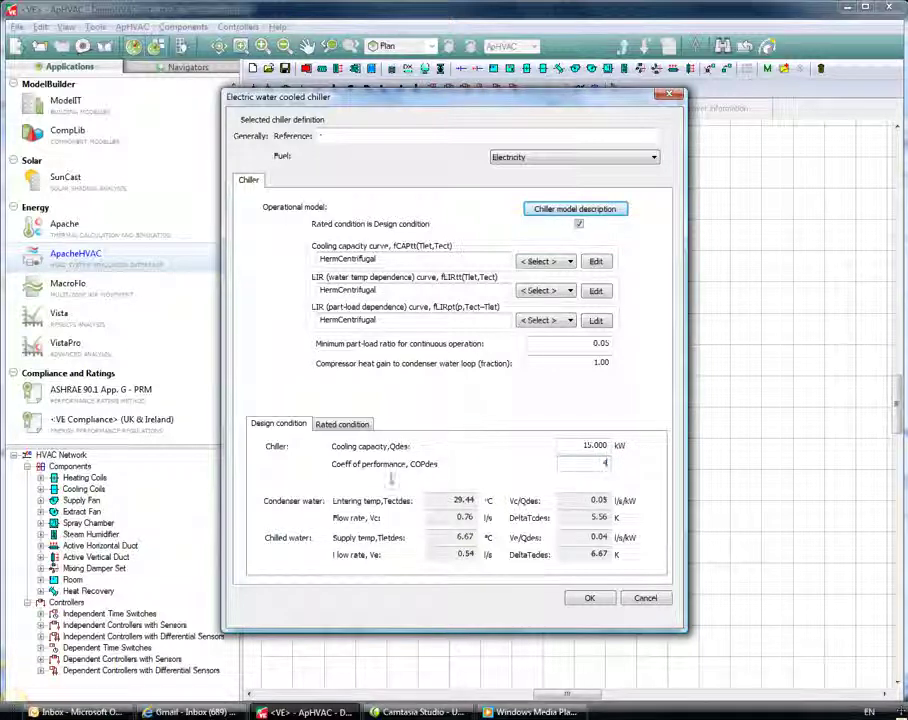
click(582, 600)
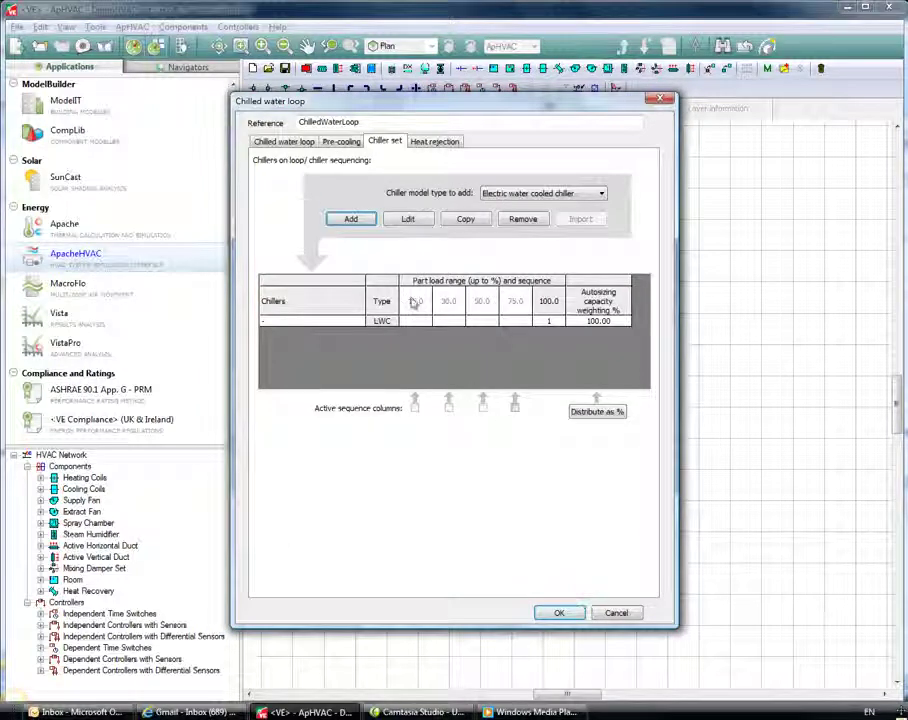
Give the new chiller the reference Chiller01.
double_click(320, 320)
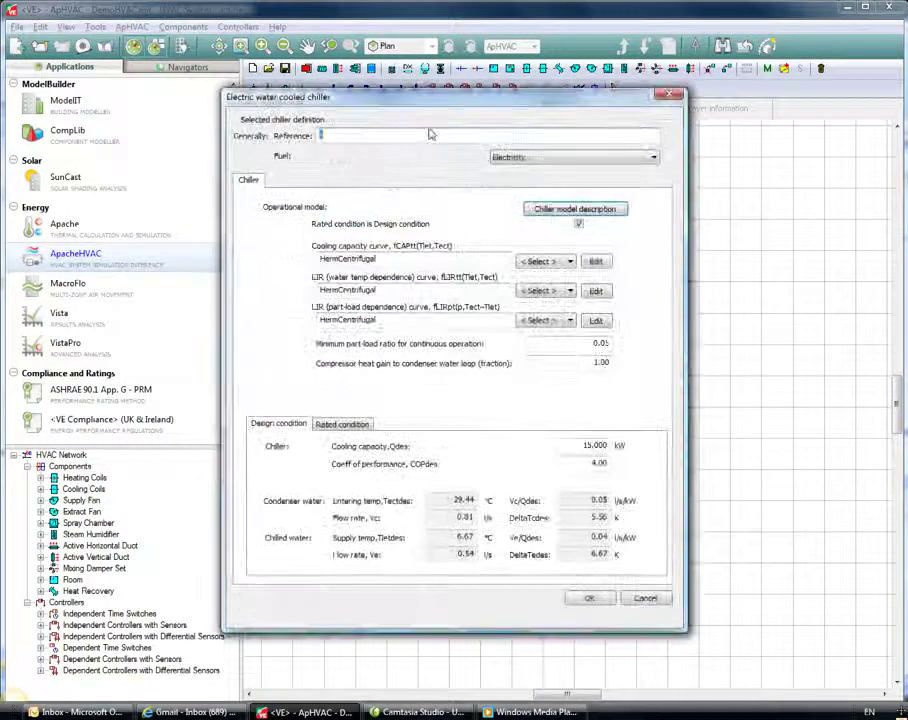
text(C)
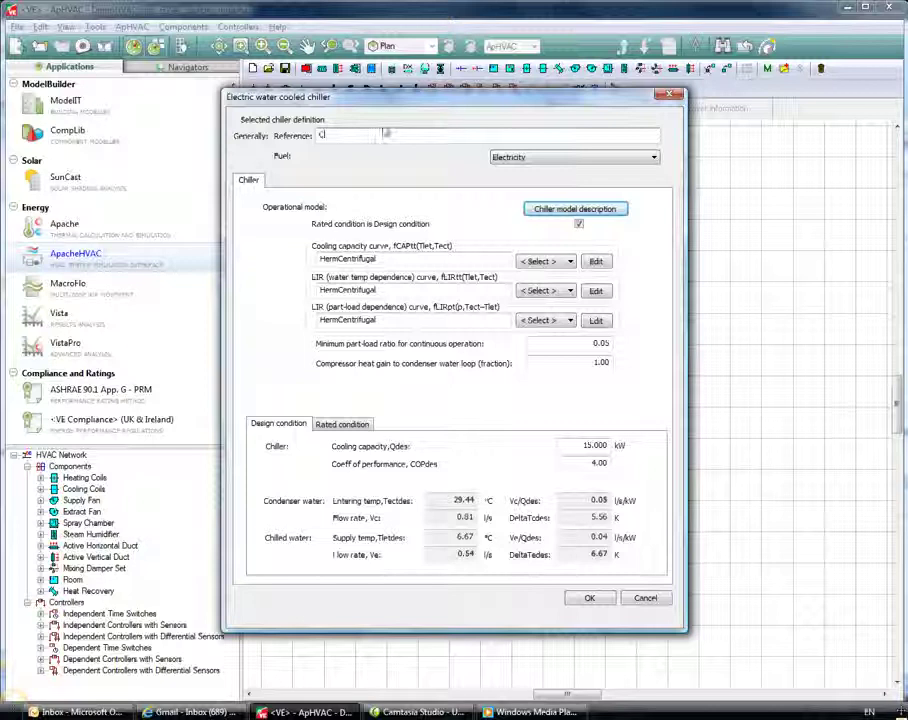
text(hiller01)
click(589, 597)
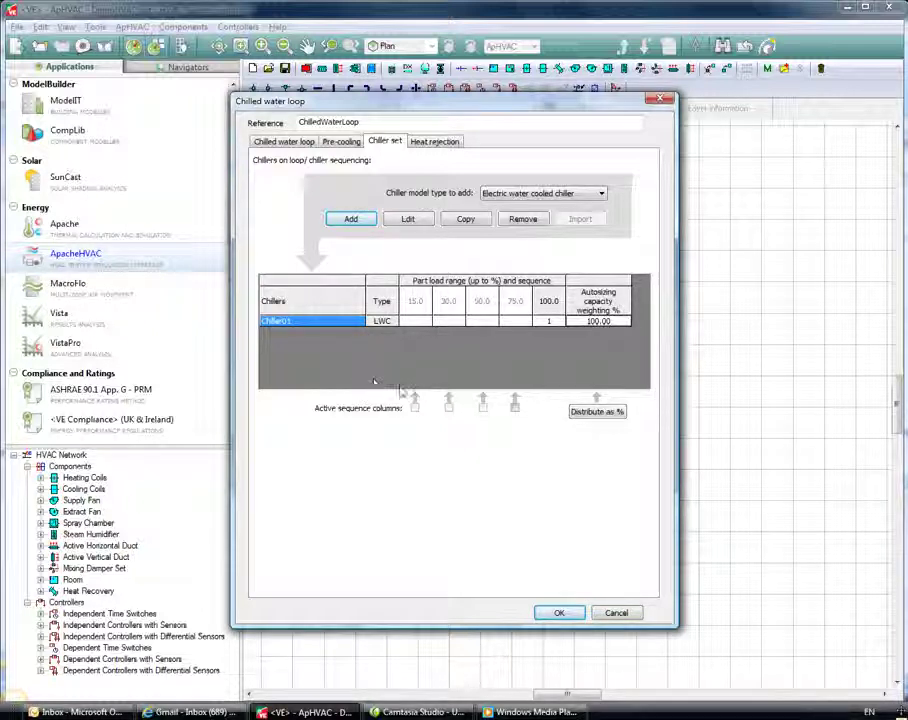
Copy Chiller01 and change the copy's reference to Chiller02.
click(466, 218)
double_click(314, 332)
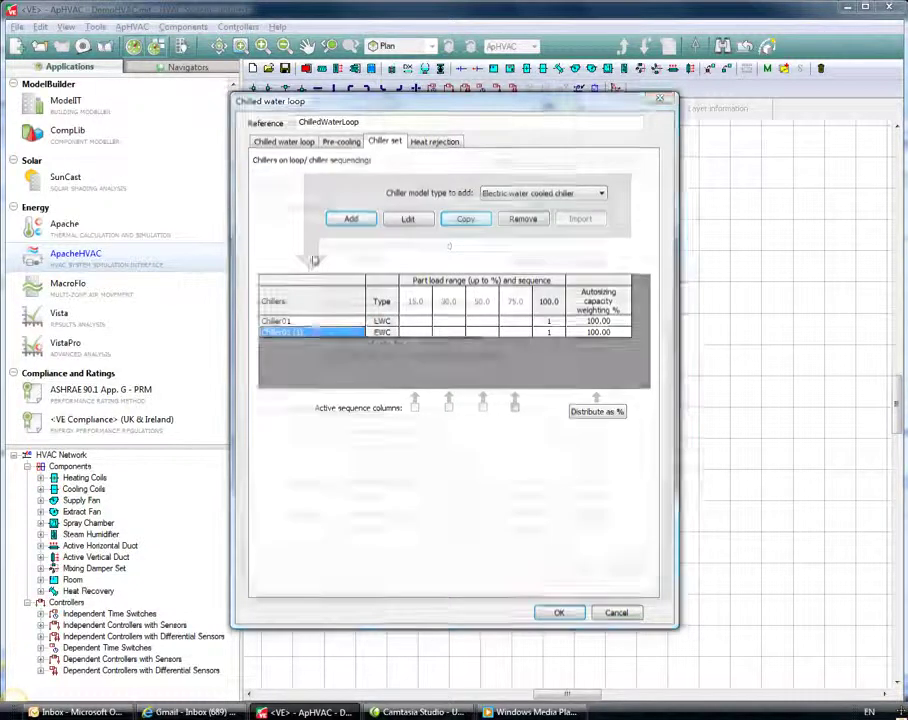
click(391, 136)
key(shift+Left)
key(shift+Left)
key(shift+Left)
key(shift+Left)
key(shift+Left)
text(2)
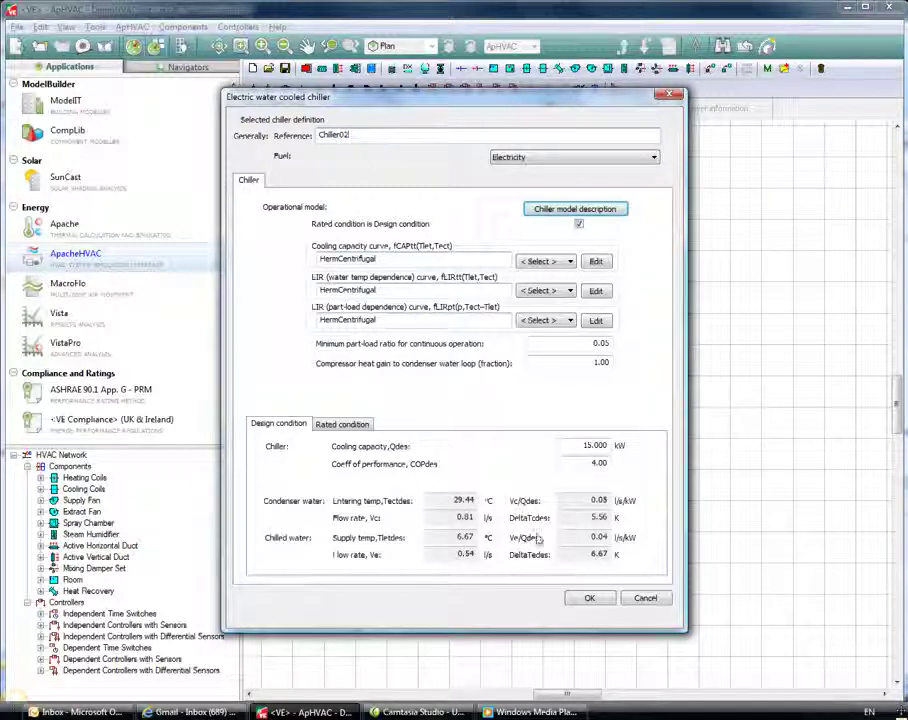
click(590, 599)
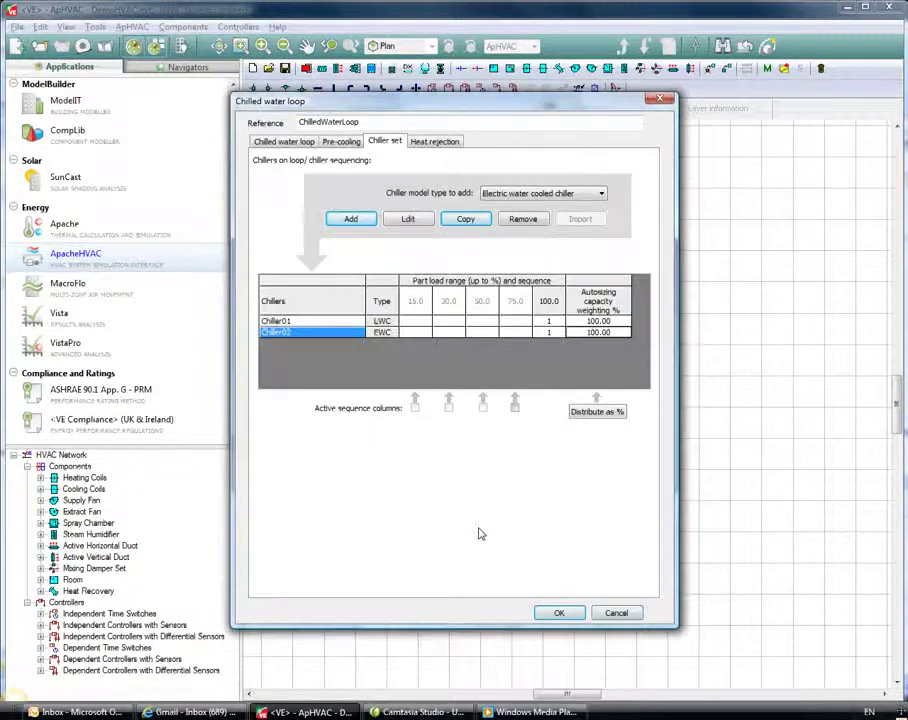
Set Chiller02's sequence rank to 2 for the 100% part load range and accept the chilled water loop.
click(549, 332)
text(2)
key(Return)
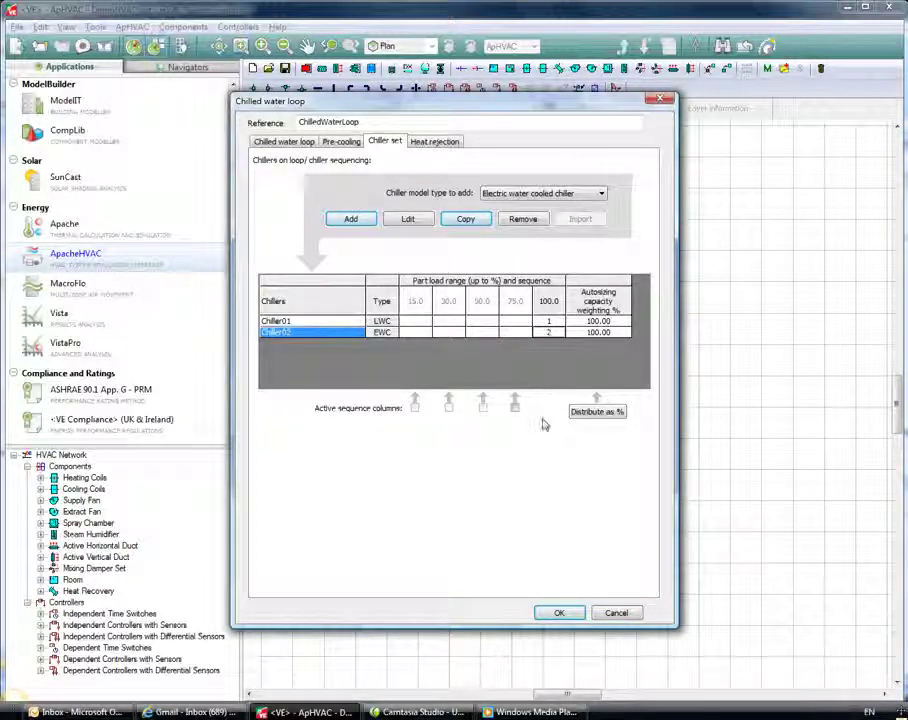
click(563, 614)
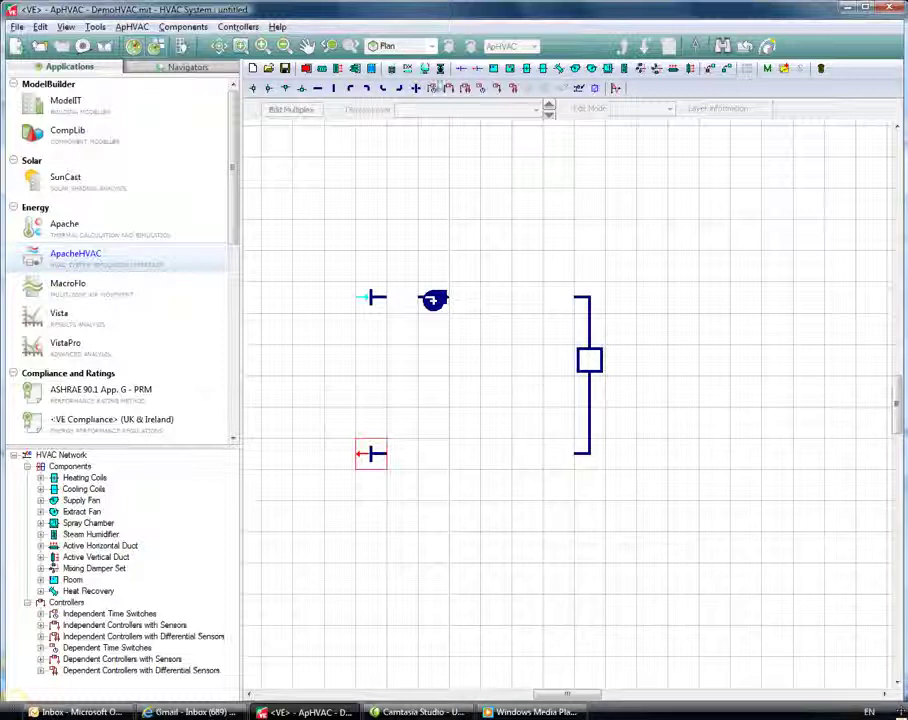
Place a heating coil downstream of the supply fan, reference Heating Coil, served by HotWaterLoop with a 2 kW heating capacity.
click(527, 68)
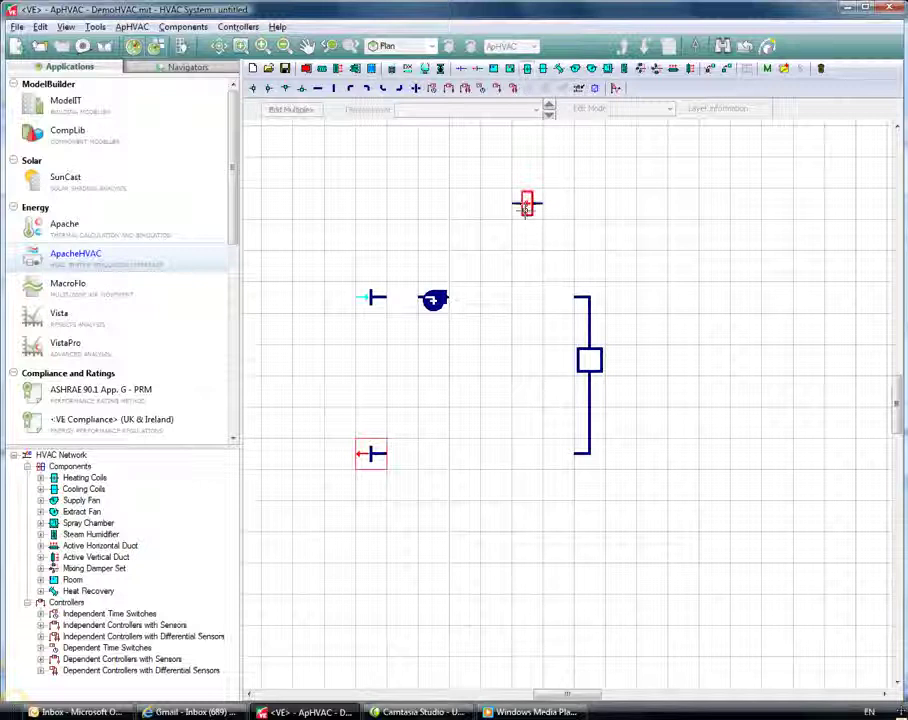
click(492, 298)
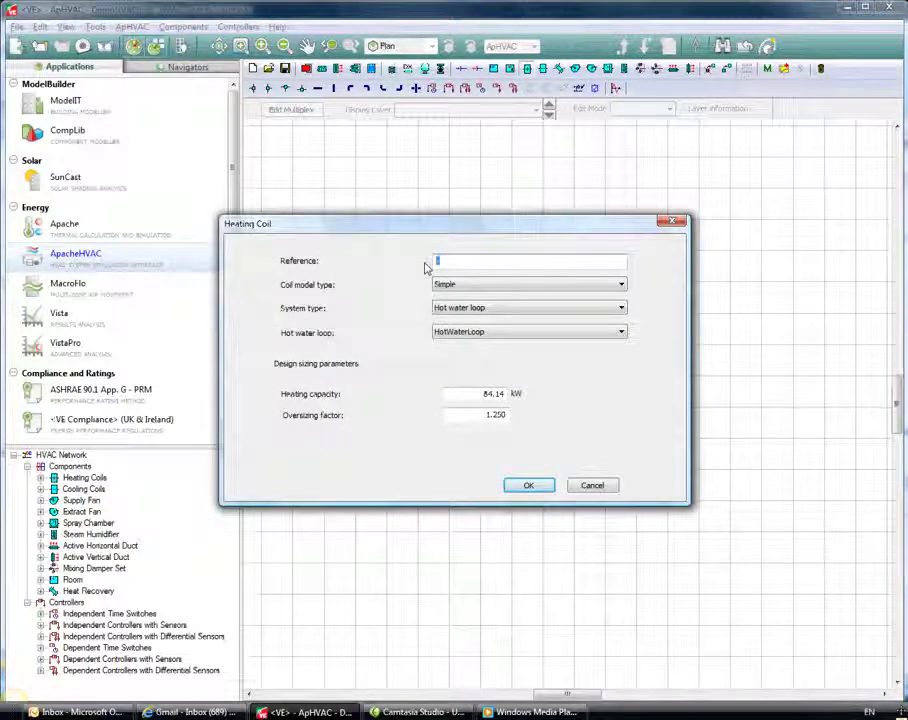
text(Heating Coil1)
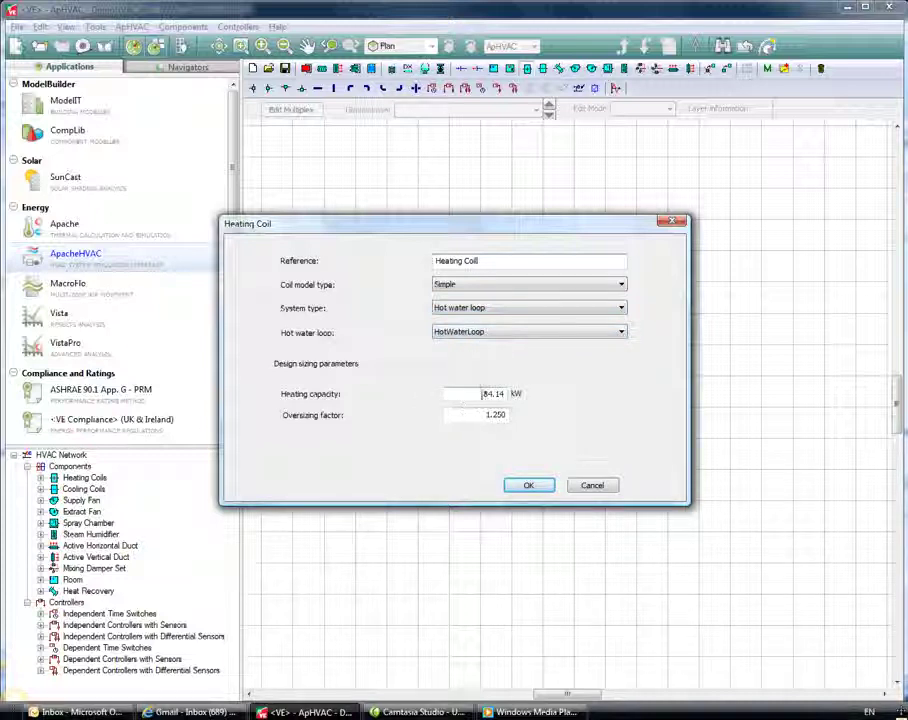
drag(480, 395, 508, 393)
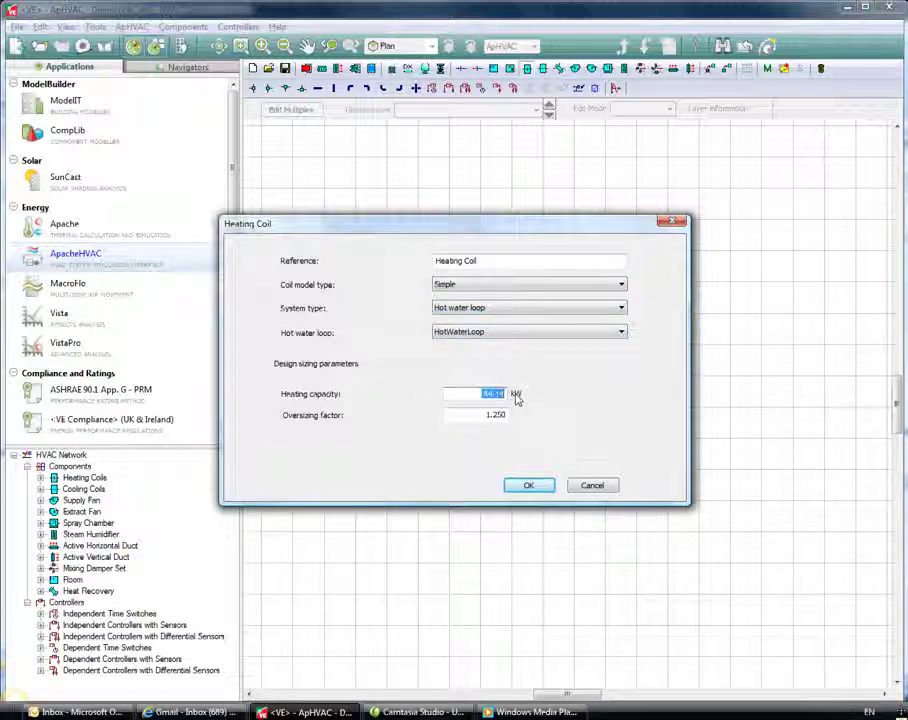
text(2)
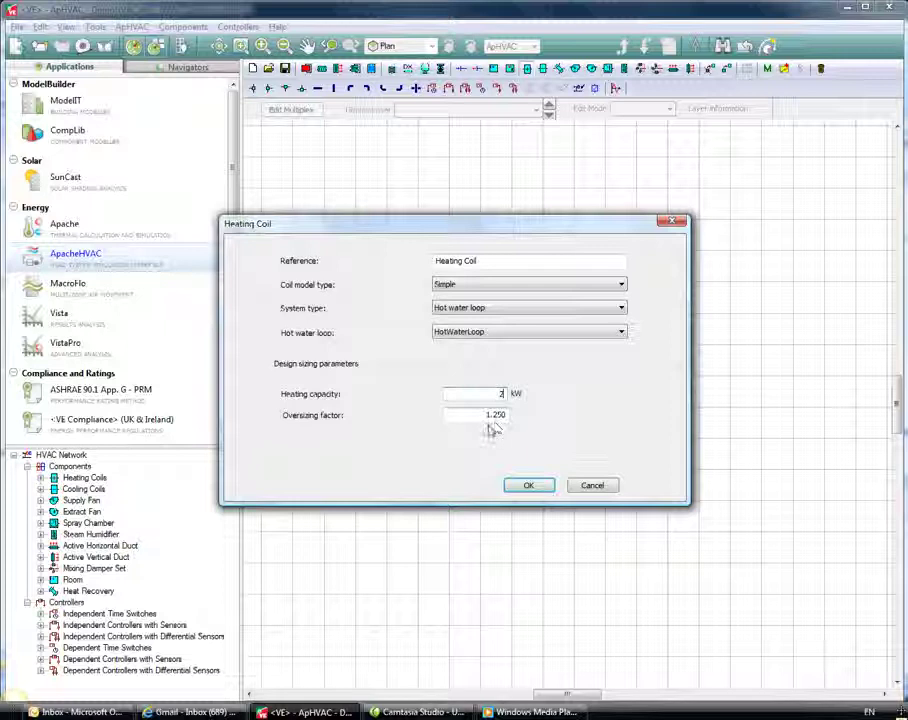
drag(482, 416, 523, 422)
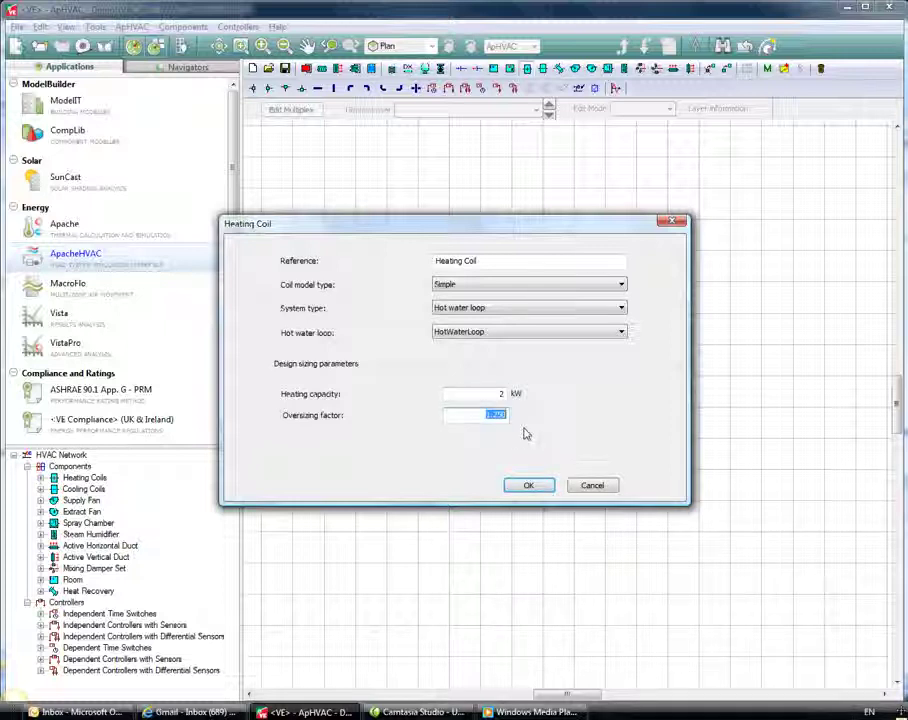
click(532, 486)
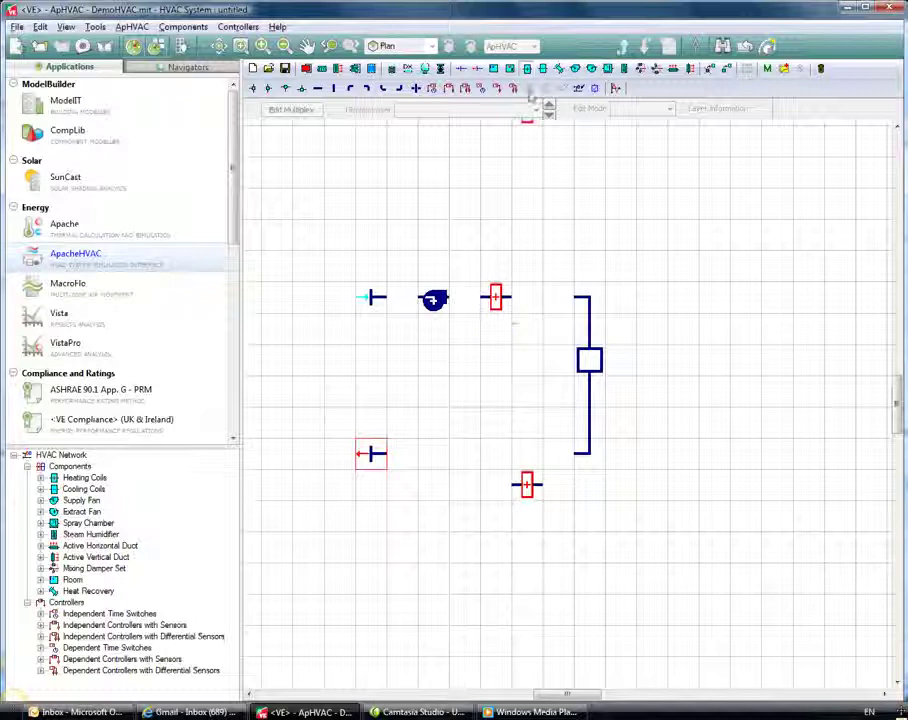
Place a cooling coil directly after the heating coil, reference Cooling Coil, served by ChilledWaterLoop with a 2 kW cooling capacity.
click(535, 296)
text(cooling)
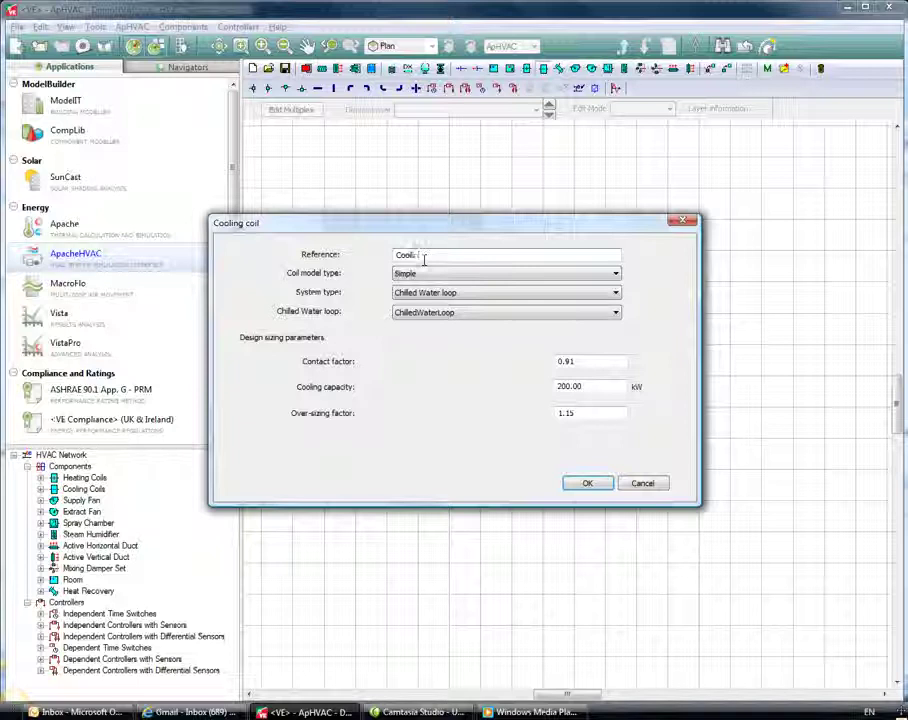
text( Coil)
drag(585, 386, 530, 391)
text(2.00)
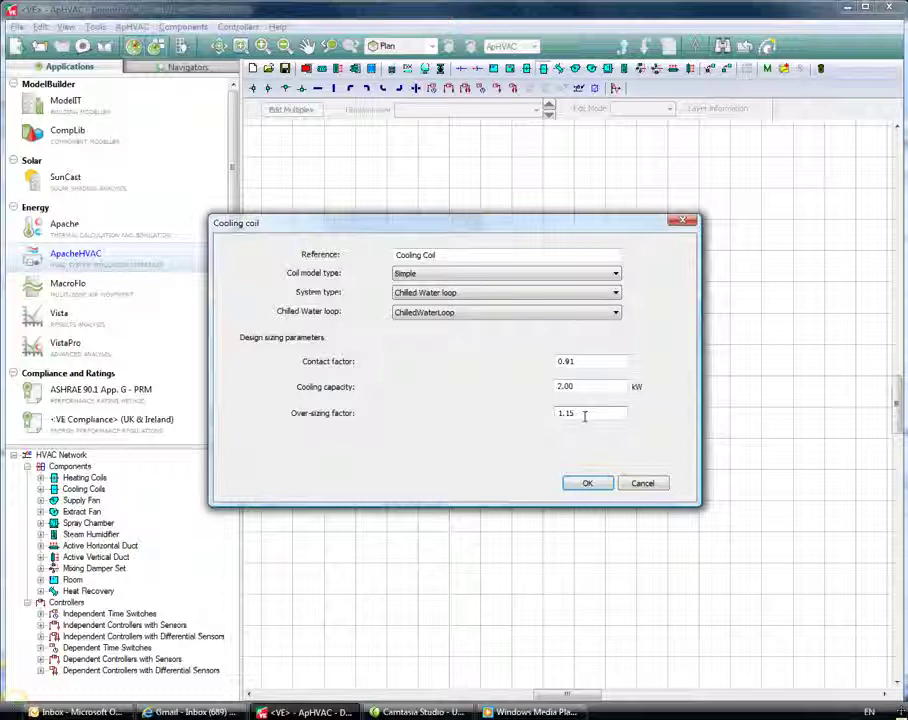
click(585, 416)
click(584, 484)
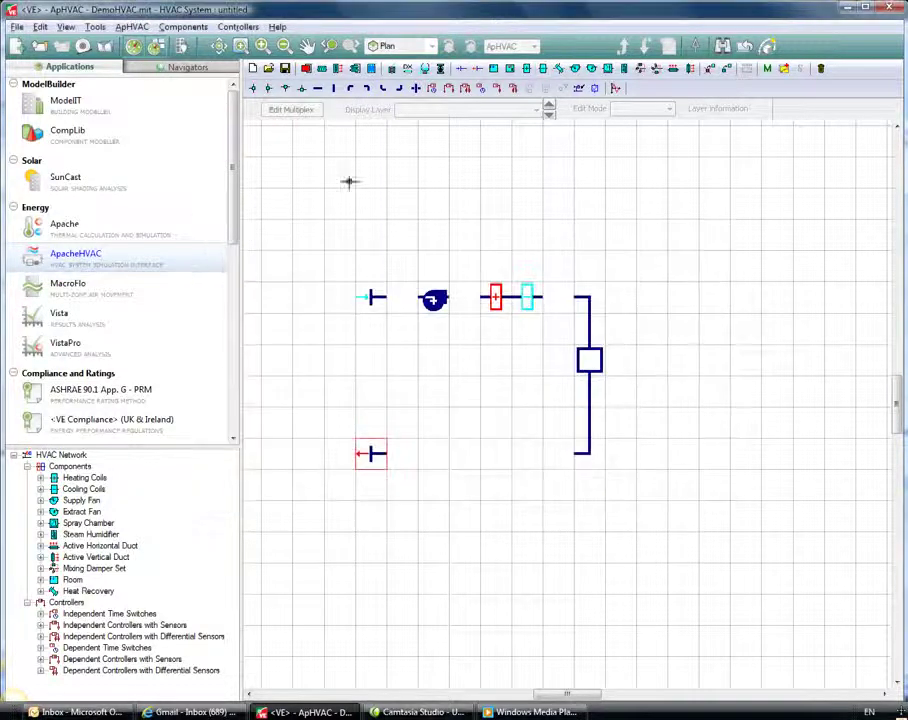
Insert a mixing damper set between the air inlet and supply fan, with reference Economiser and a minimum flow of 40 l/s.
click(642, 69)
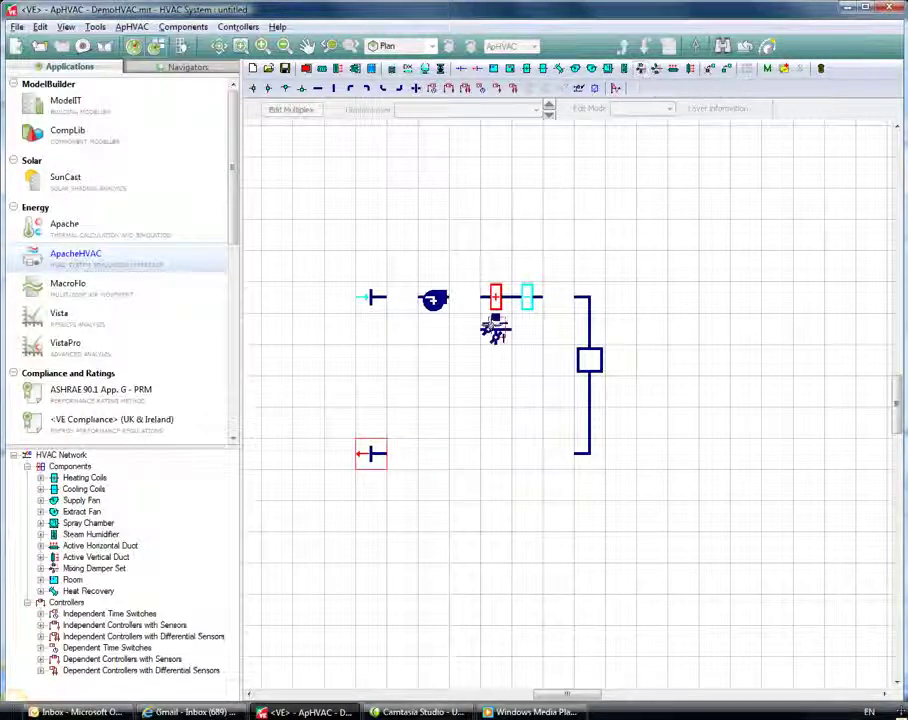
click(402, 296)
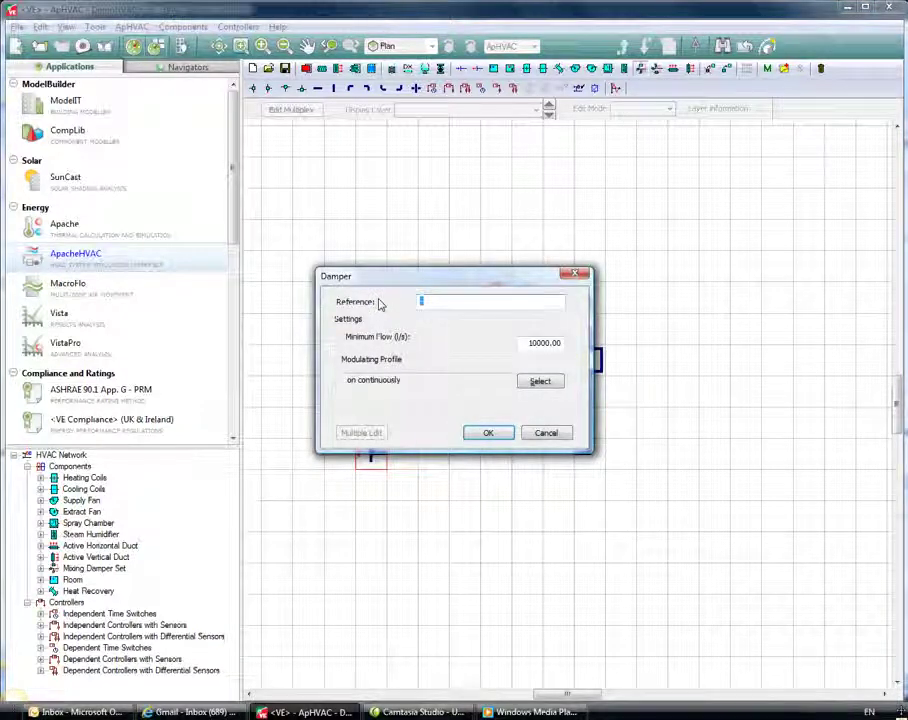
text(Economiser)
key(Tab)
click(548, 343)
key(BackSpace)
drag(548, 343, 516, 343)
text(40)
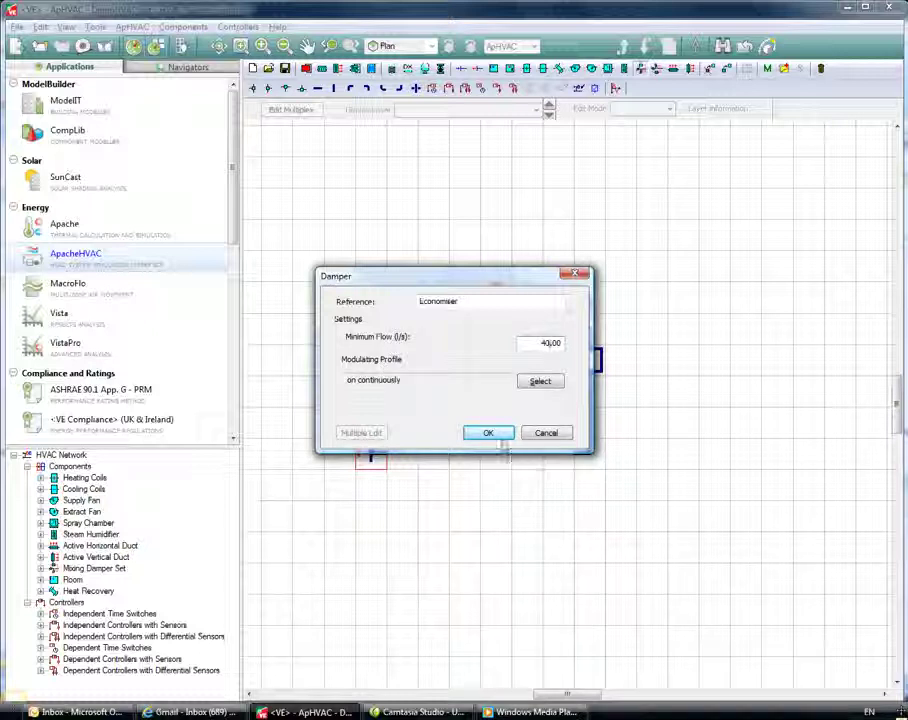
click(488, 432)
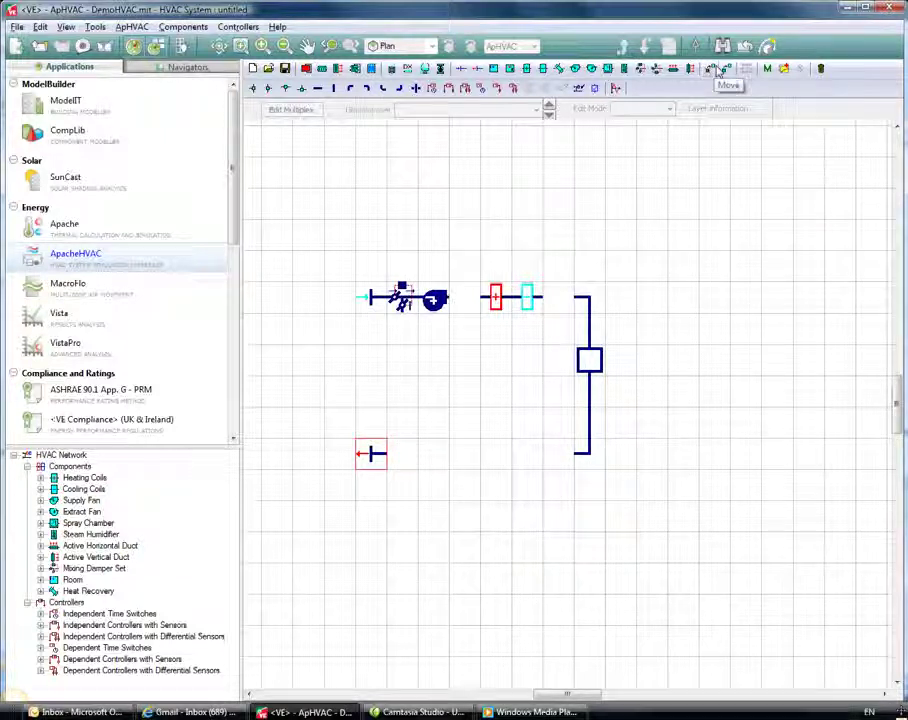
Place the matching return damper set beside the exhaust outlet and link it to the Economiser with vertical connectors.
click(658, 70)
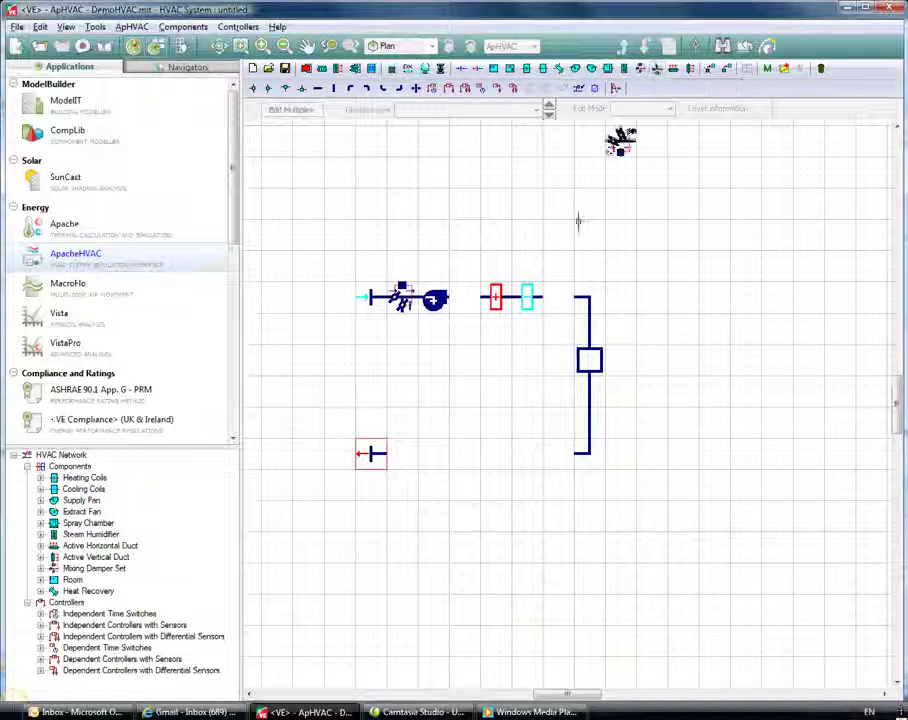
click(405, 455)
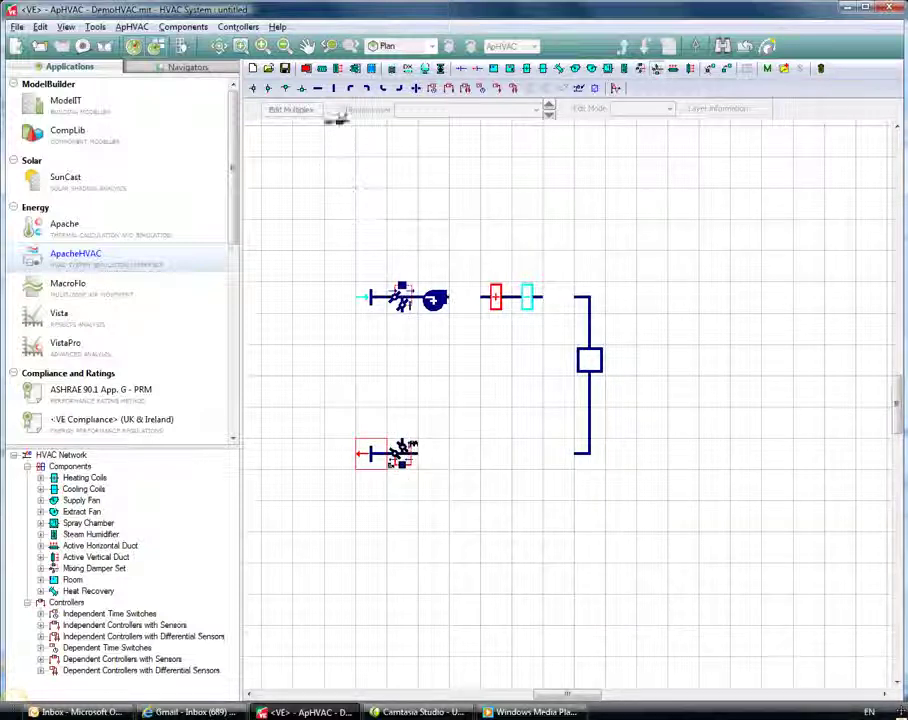
click(402, 440)
click(402, 301)
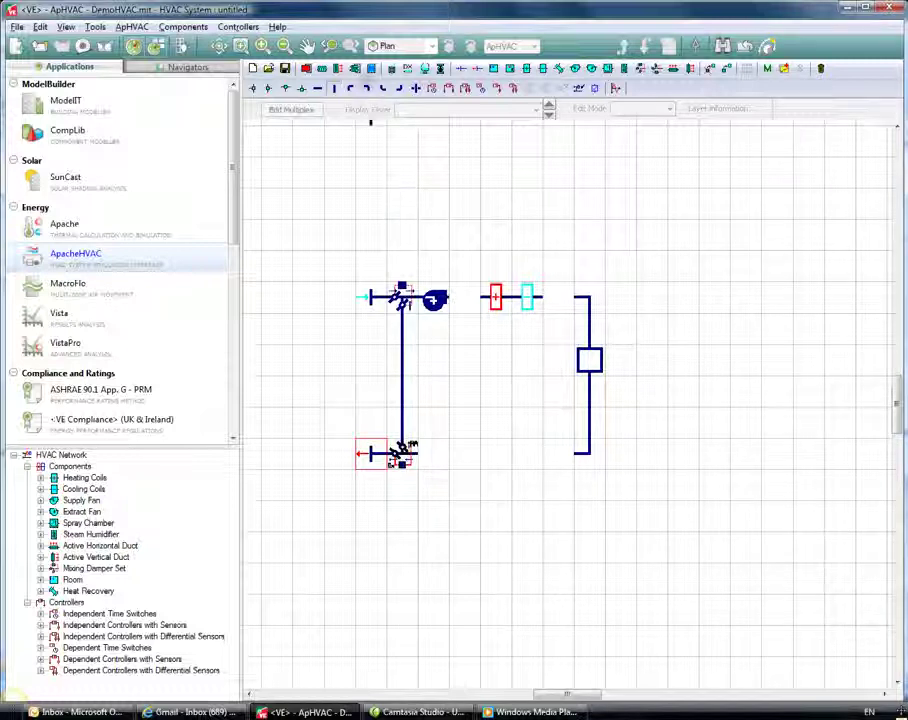
Fill the gaps in the supply and return runs with straight horizontal connectors, leaving room for a fan beside the return damper.
click(318, 88)
click(541, 297)
click(590, 297)
click(590, 453)
click(543, 453)
click(402, 454)
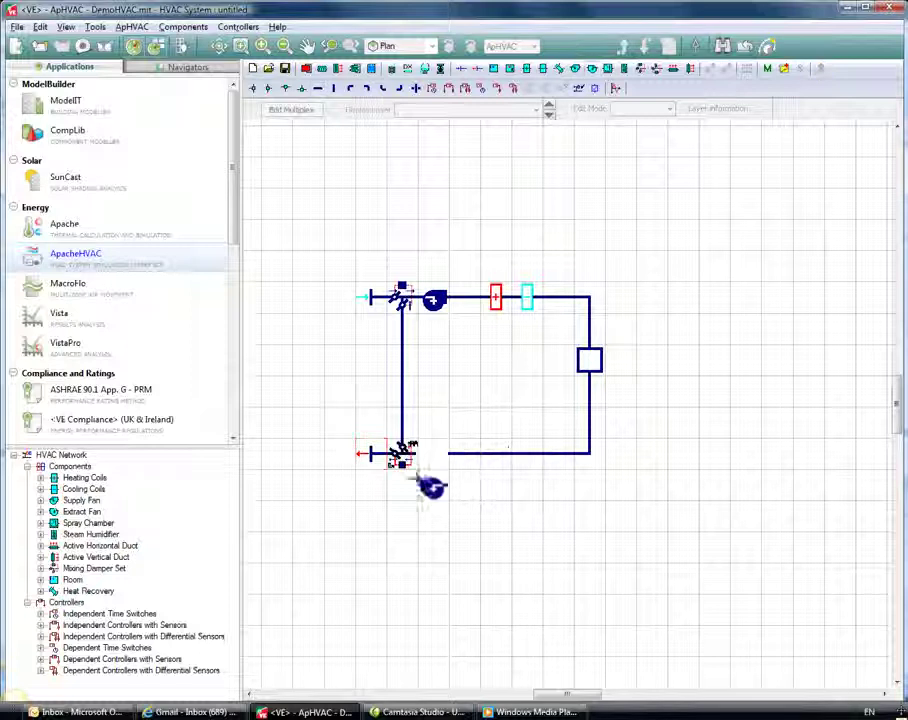
Place an extract fan in the return run beside the damper set and give it the reference Extract Fan.
double_click(430, 454)
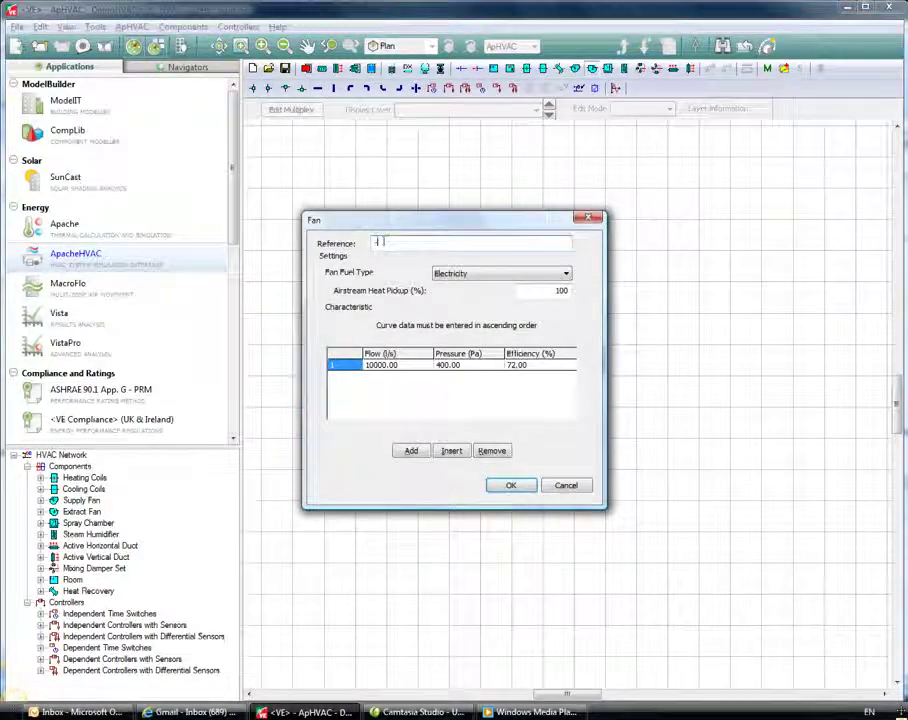
text(Fi)
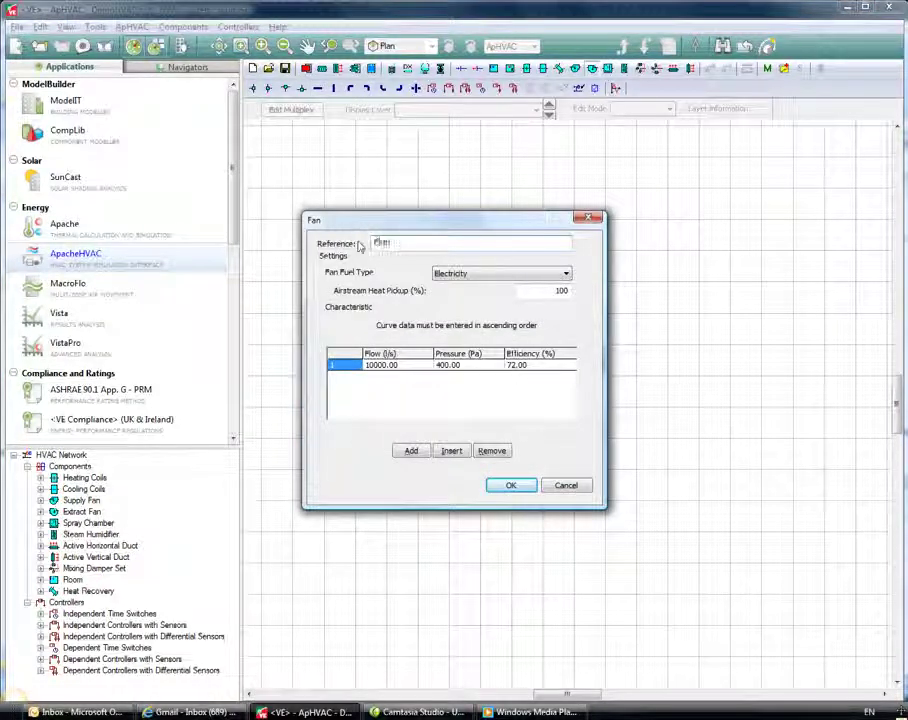
text(tract)
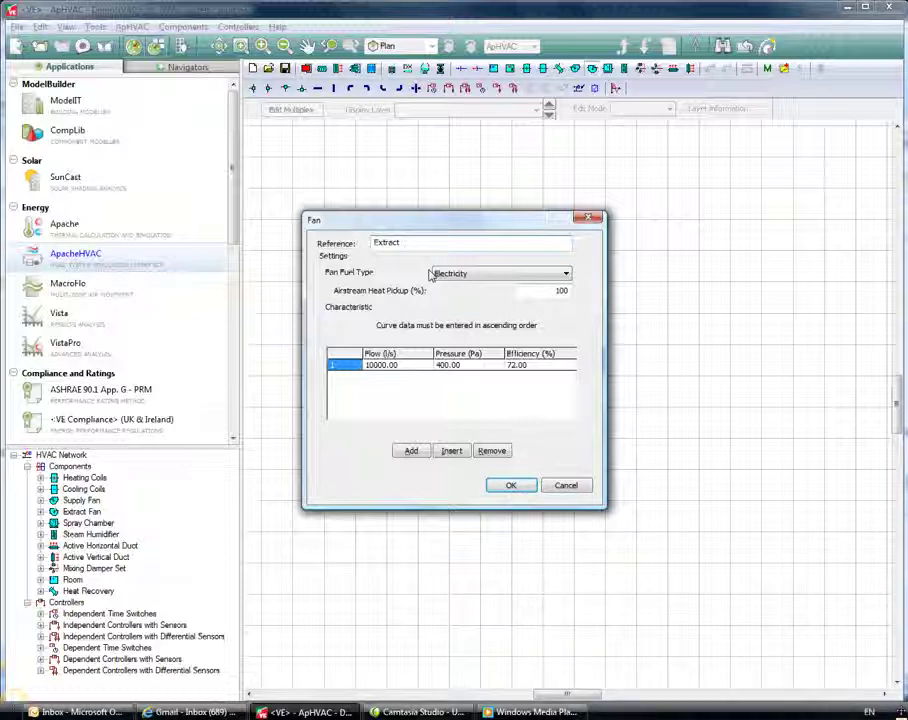
text(an)
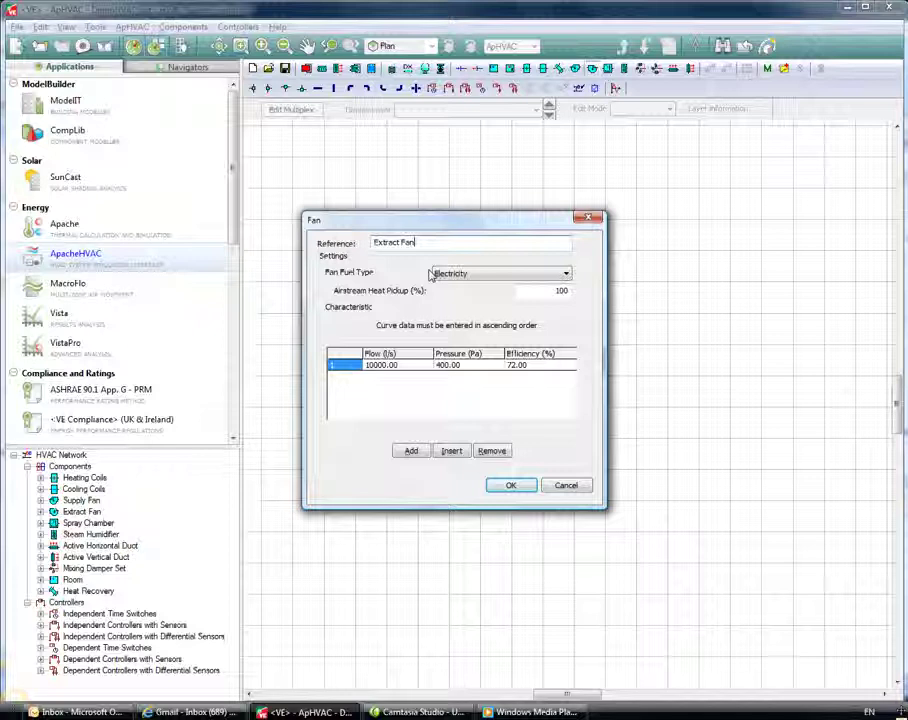
click(522, 485)
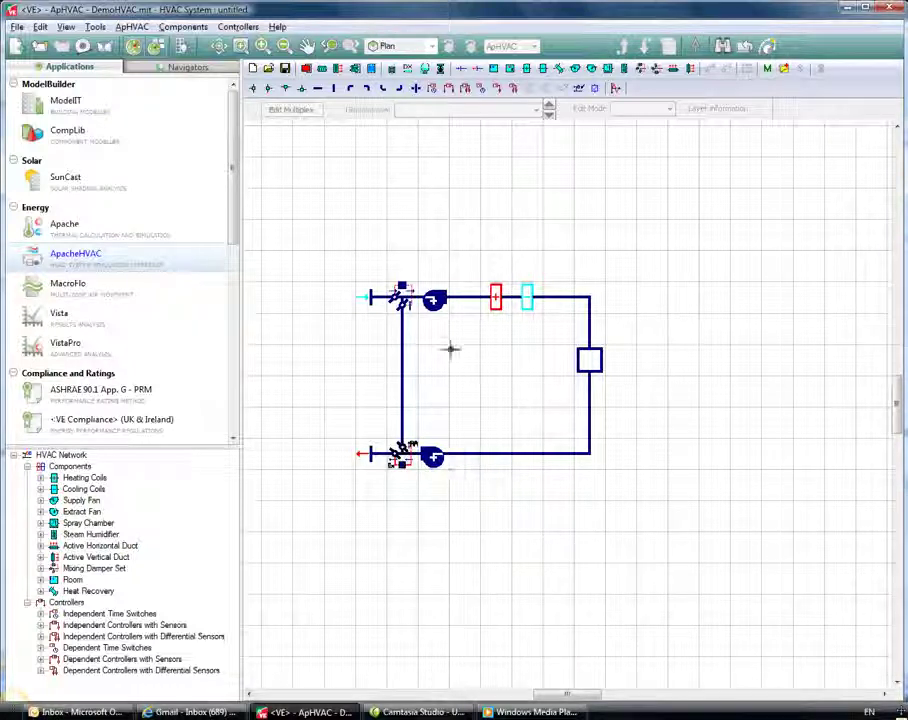
Add an independent time switch after the heating coil, reference Heating Coil, controlling dry-bulb temperature to 14 °C at maximum signal.
click(432, 90)
text(Heating Coil)
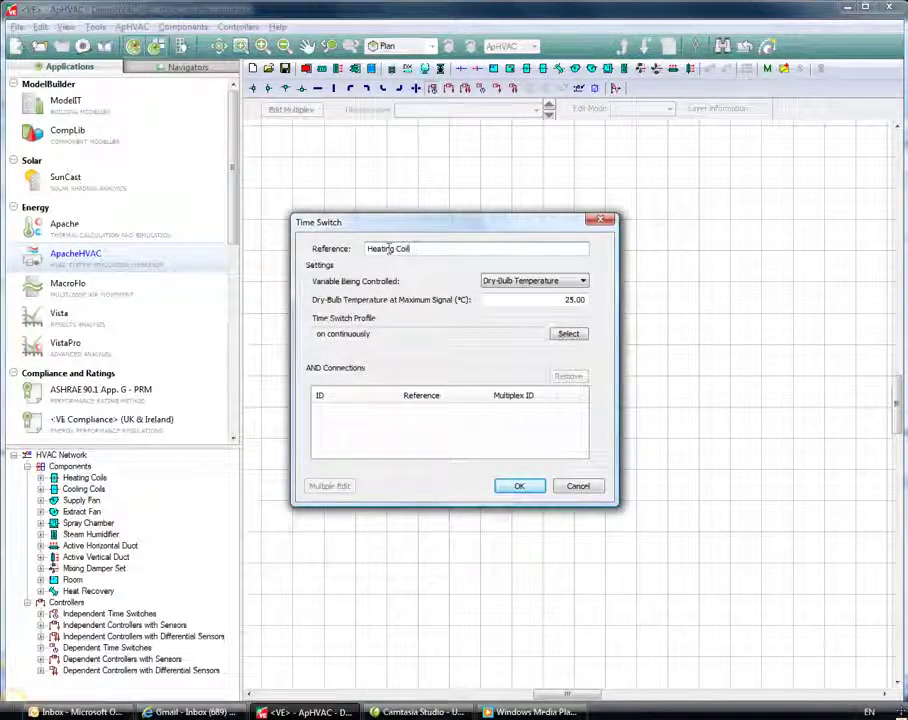
double_click(551, 300)
text(14)
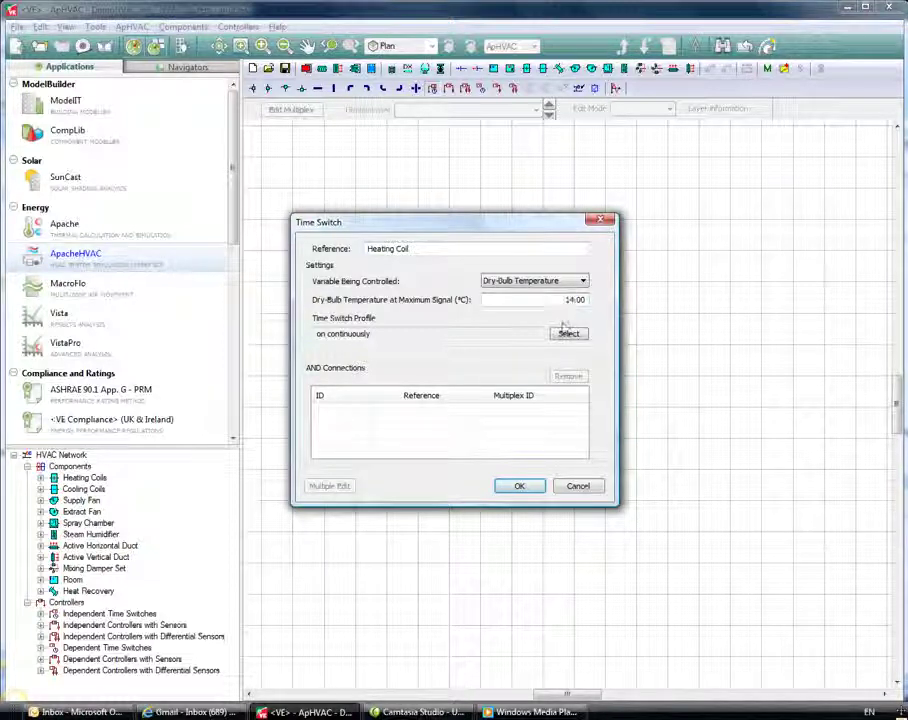
click(524, 486)
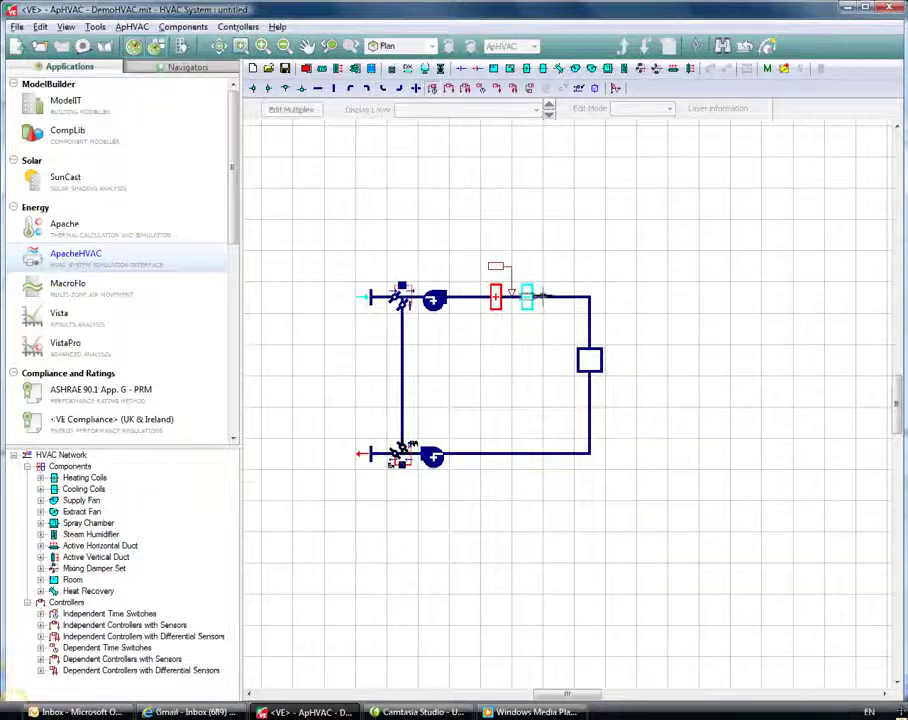
Add an independent time switch after the cooling coil, reference Cooling Coil, controlling dry-bulb temperature to 14 °C at maximum signal.
click(531, 266)
text(Cooling Coil)
double_click(574, 299)
text(14)
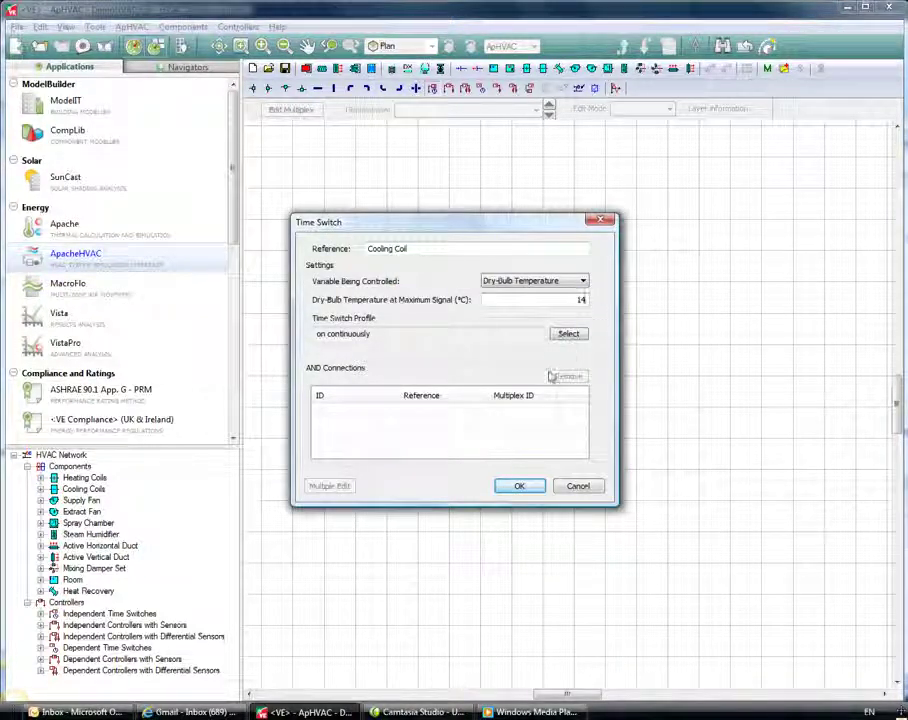
click(527, 489)
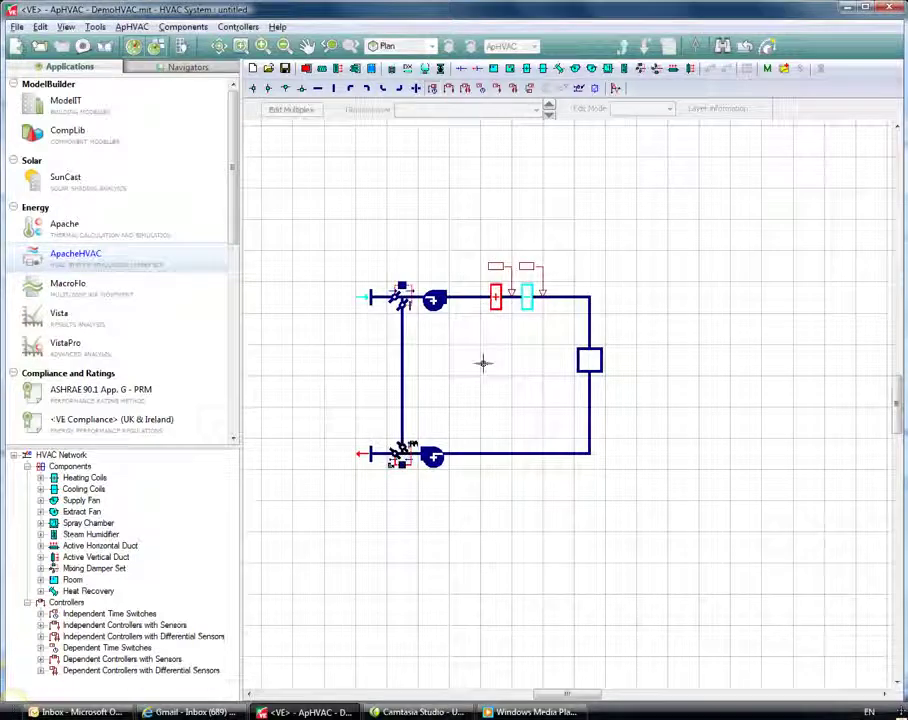
Add an independent controller with sensor on the supply run after the cooling coil, with its sensor at the outlet of the room.
click(432, 90)
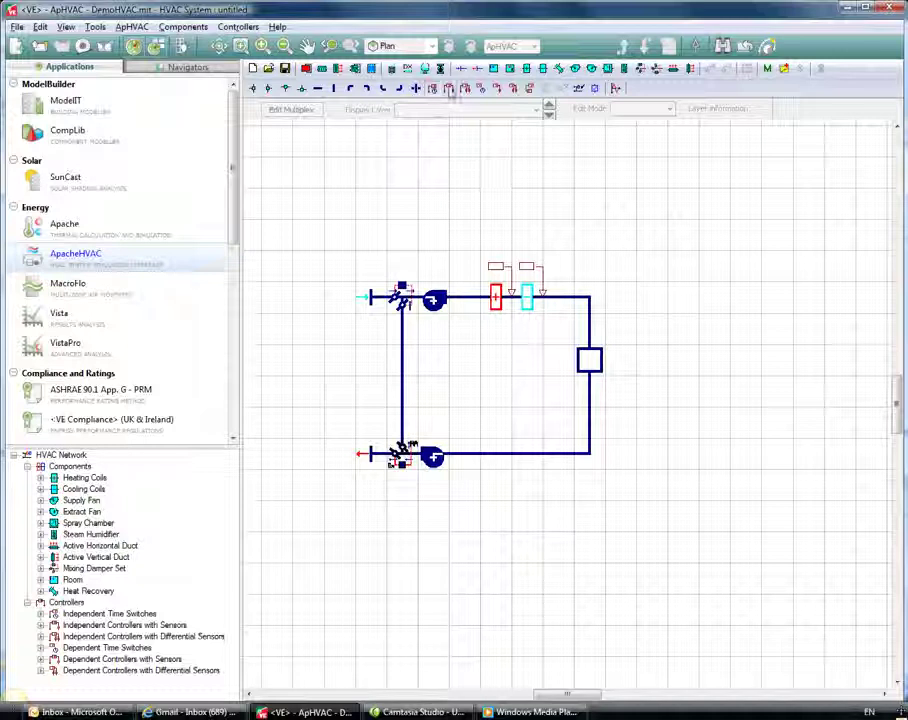
click(450, 90)
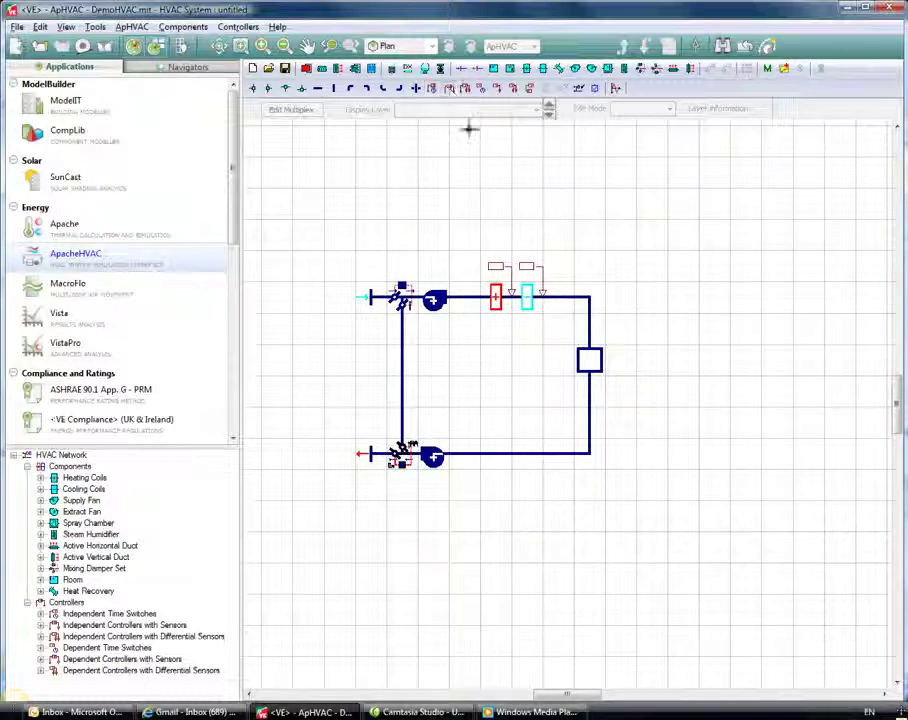
click(575, 292)
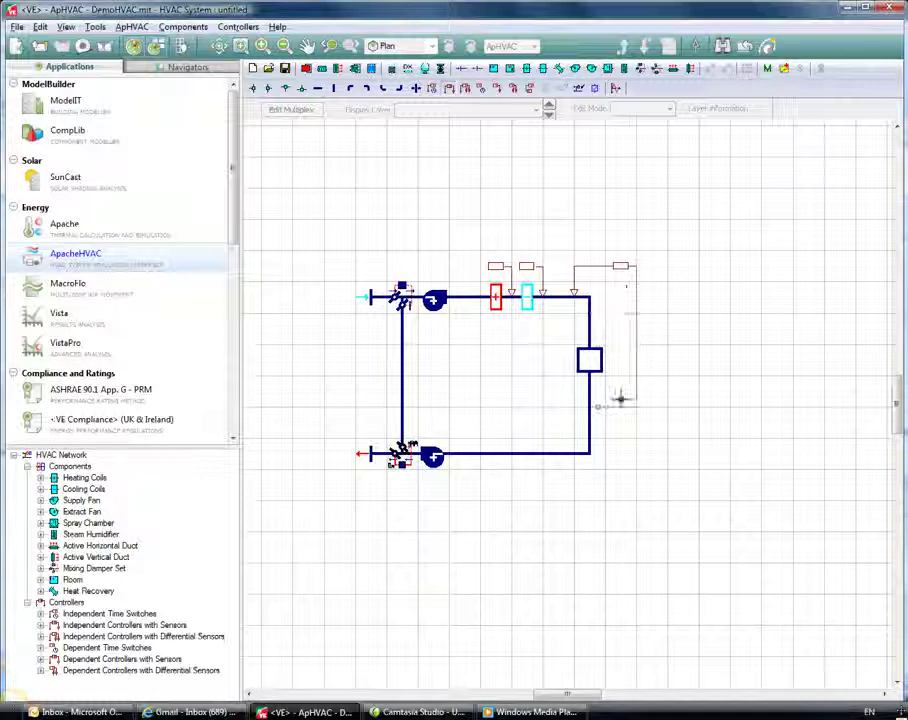
click(620, 366)
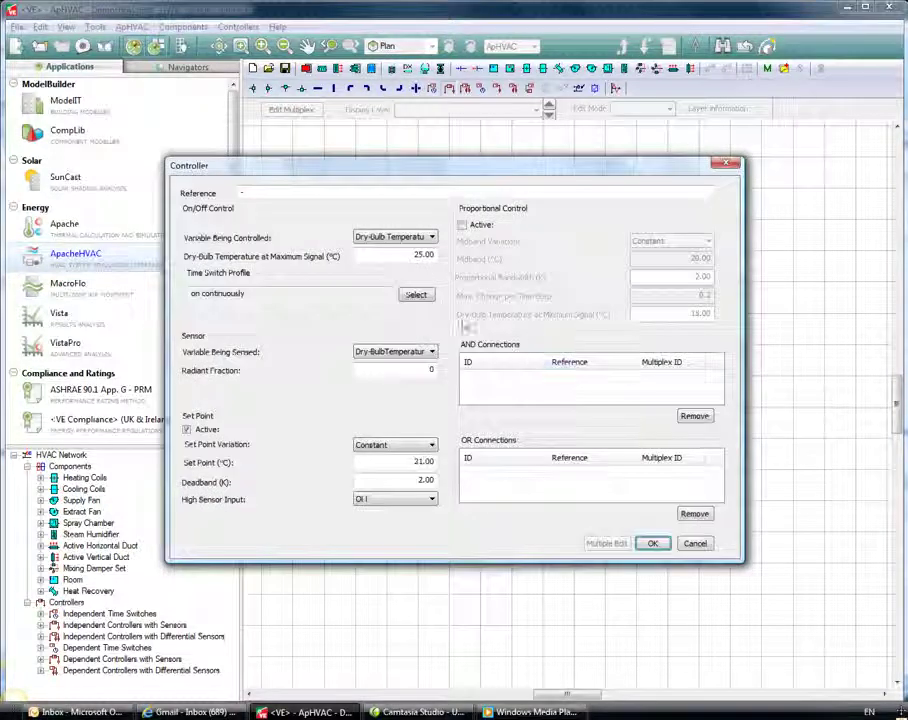
Make the controller regulate flow rate, with 300 l/s at maximum signal.
click(412, 238)
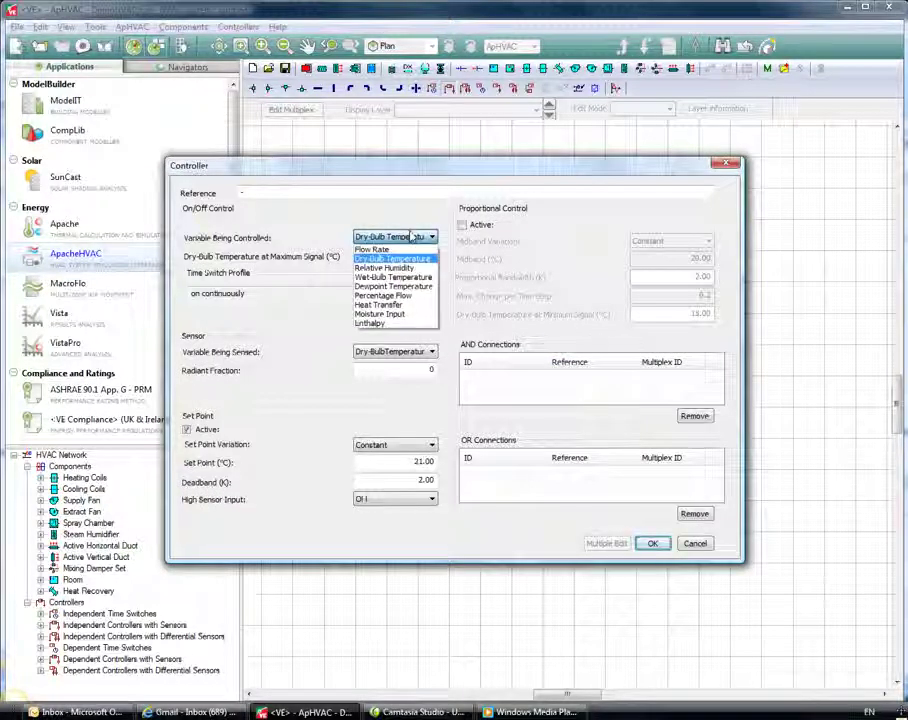
click(398, 249)
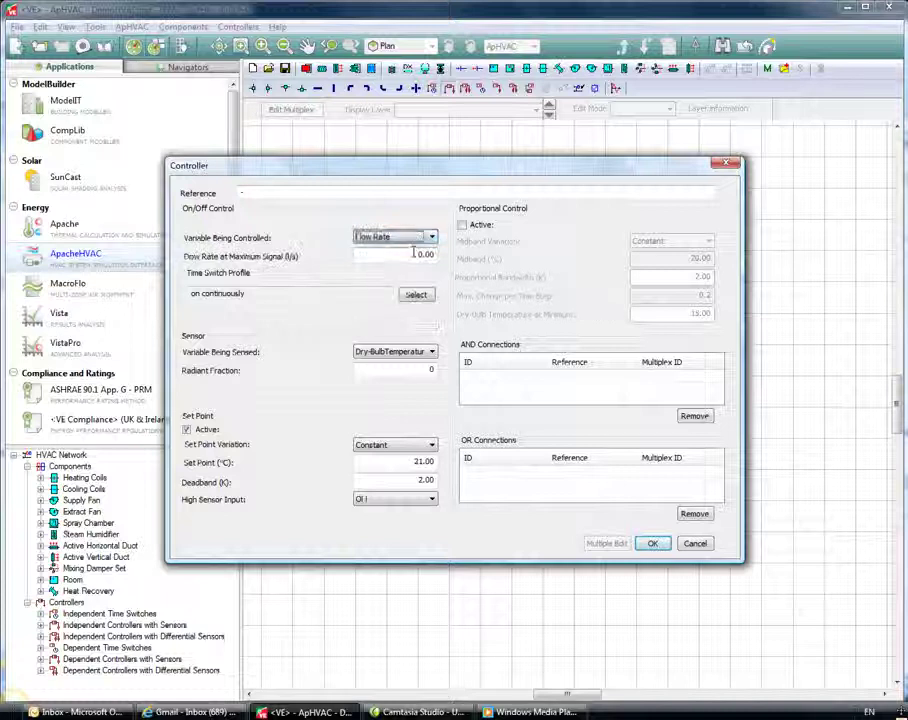
double_click(405, 254)
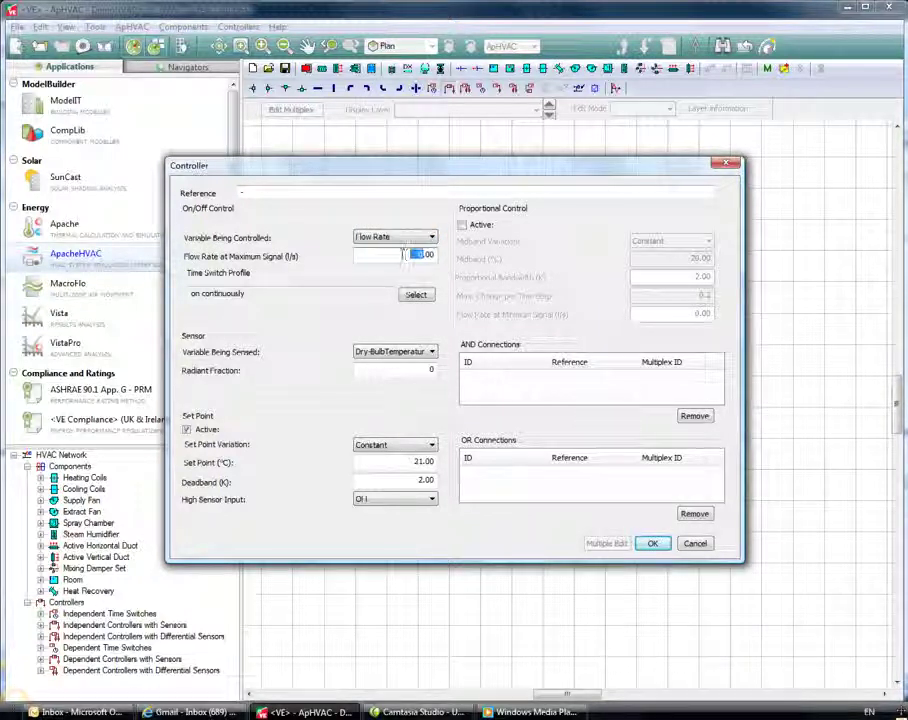
text(500.00)
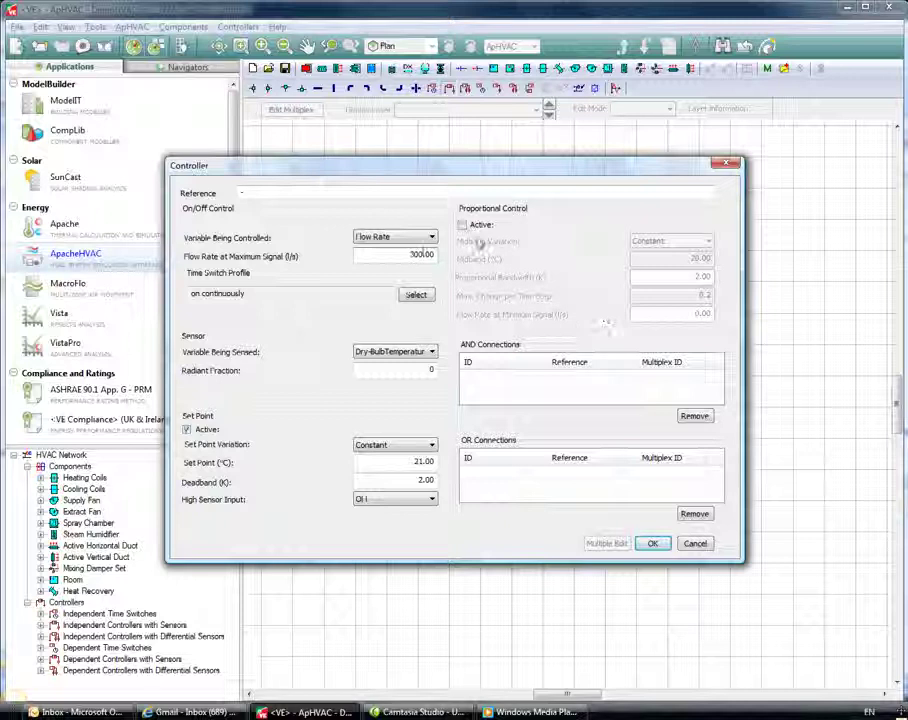
Activate proportional control on sensed dry-bulb temperature, with a 24 °C midband and a flow rate of 40 l/s at minimum signal.
click(462, 224)
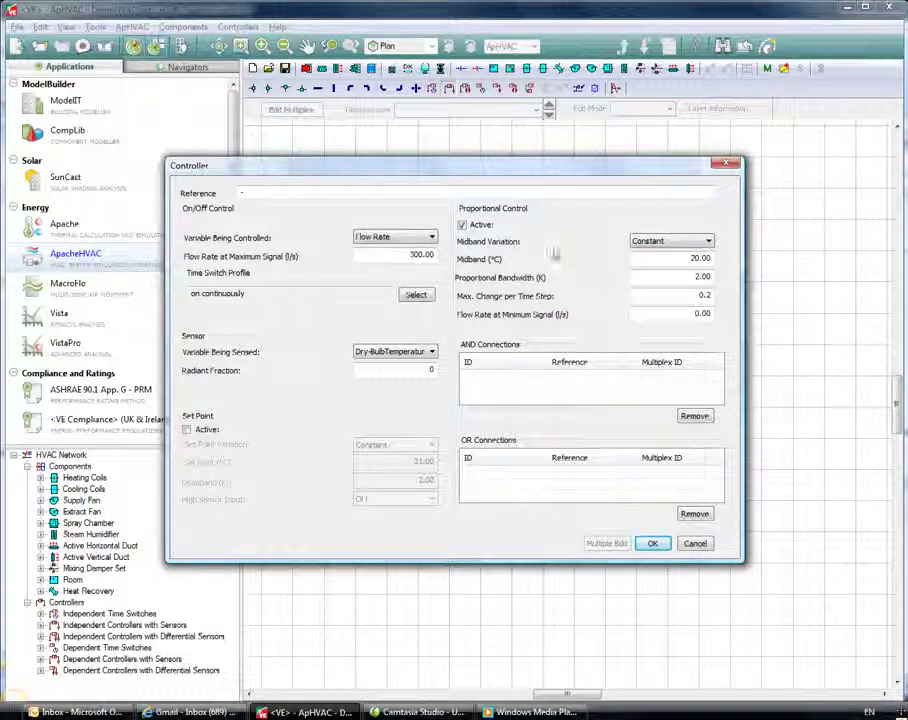
double_click(697, 314)
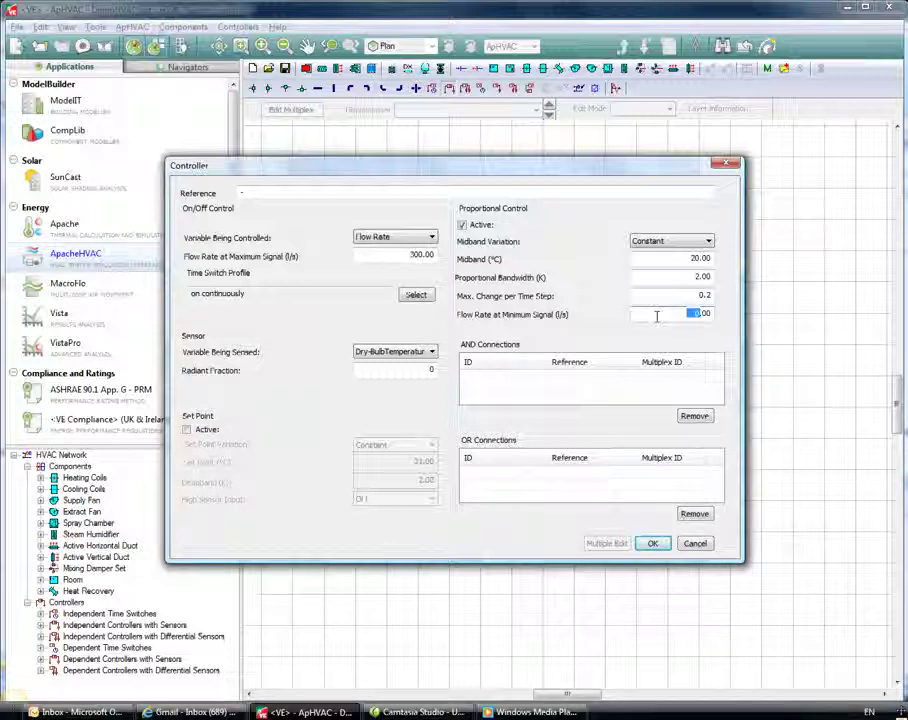
text(40)
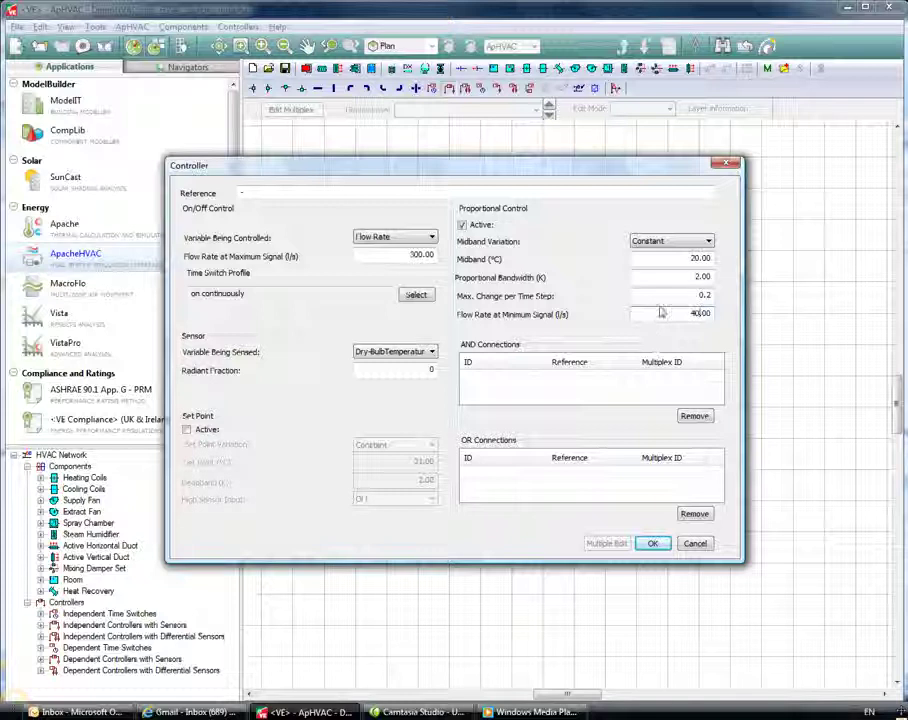
drag(699, 258, 676, 272)
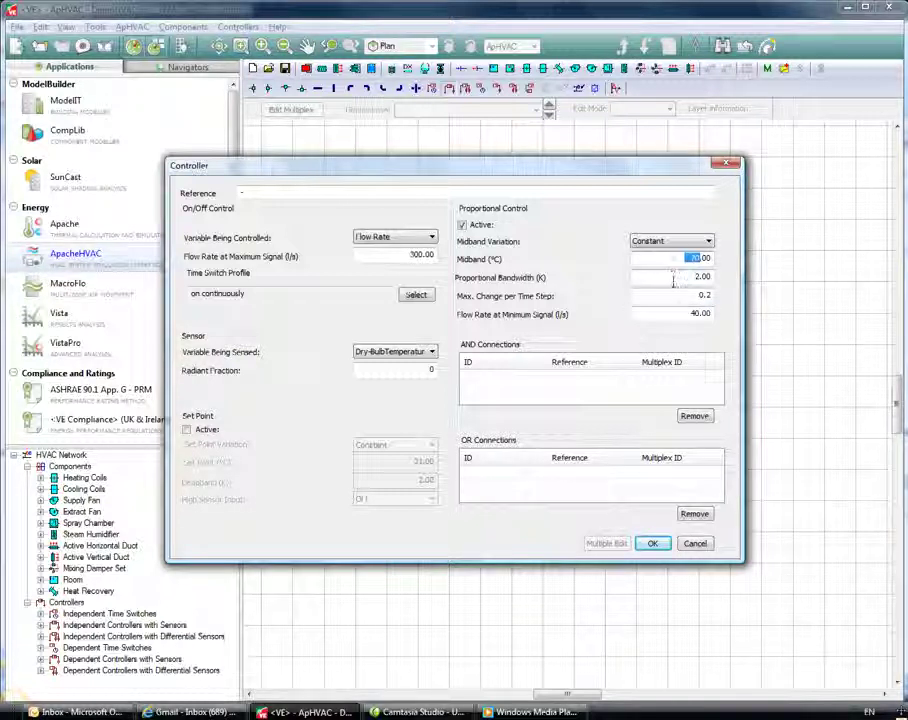
click(379, 351)
click(388, 373)
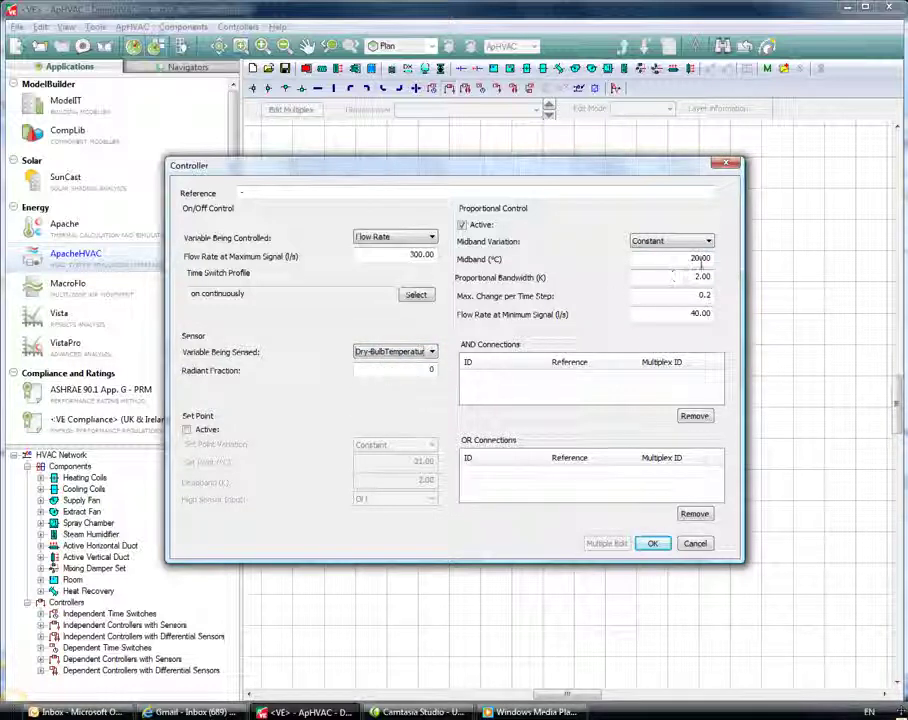
drag(697, 258, 634, 255)
text(25)
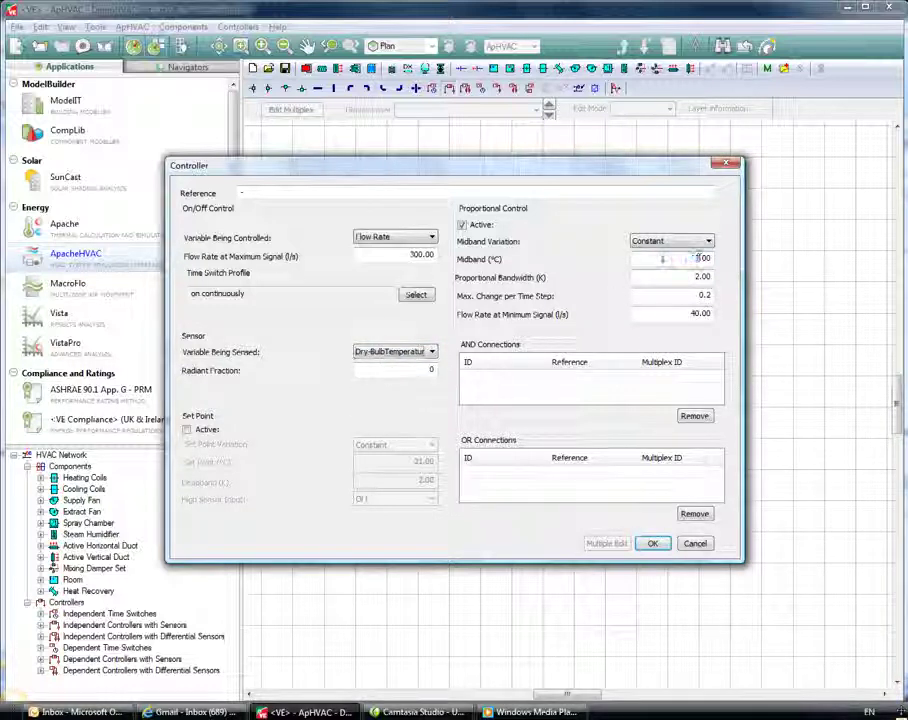
click(698, 277)
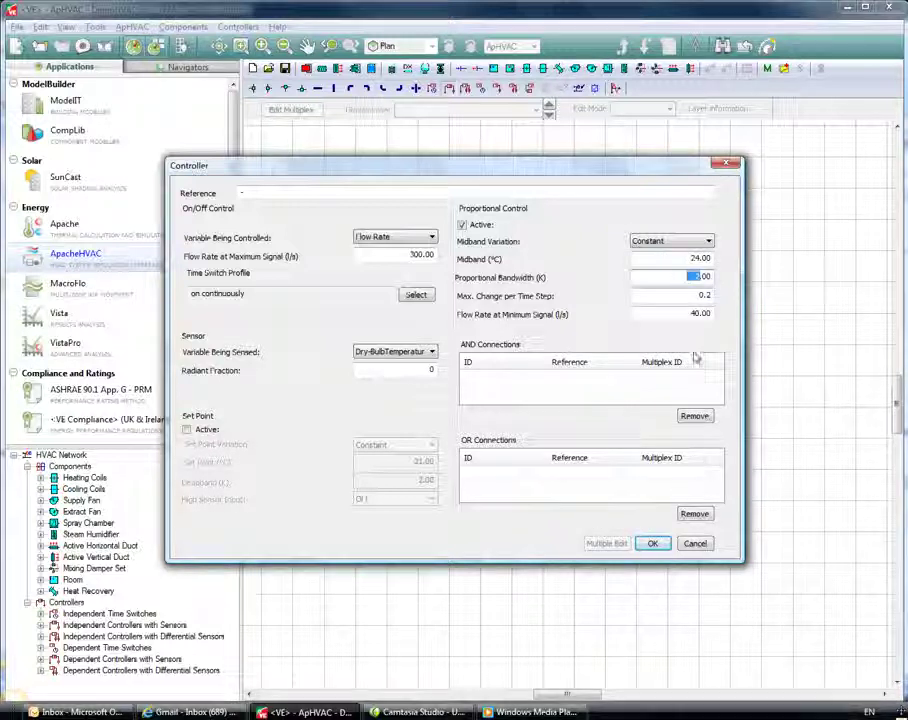
Give the controller the reference Flow Rate Control and accept its settings.
click(245, 192)
text(Flow Rate Cont)
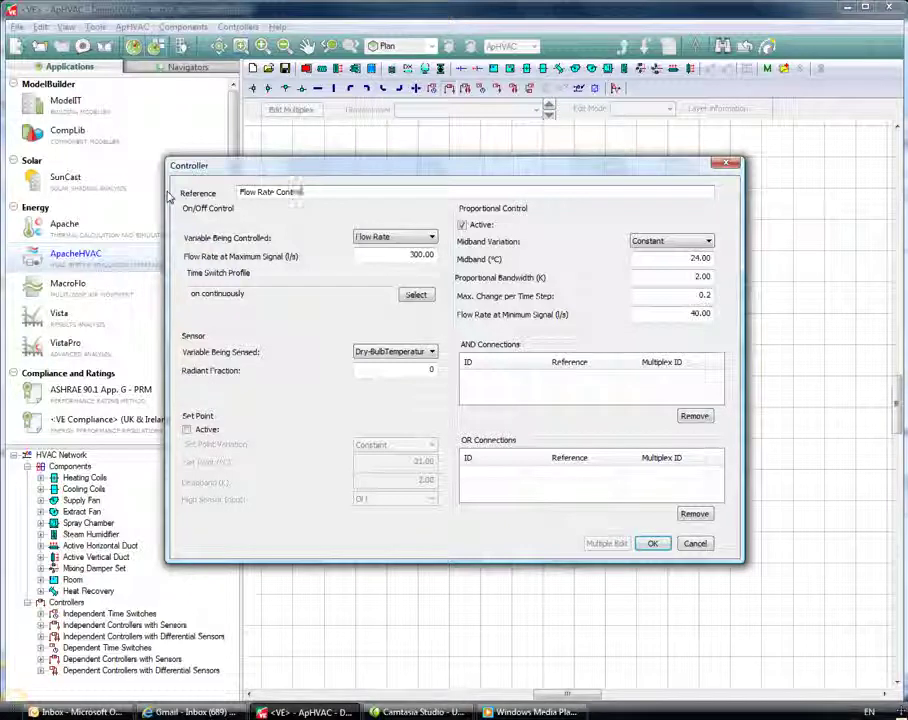
text(rol)
click(652, 543)
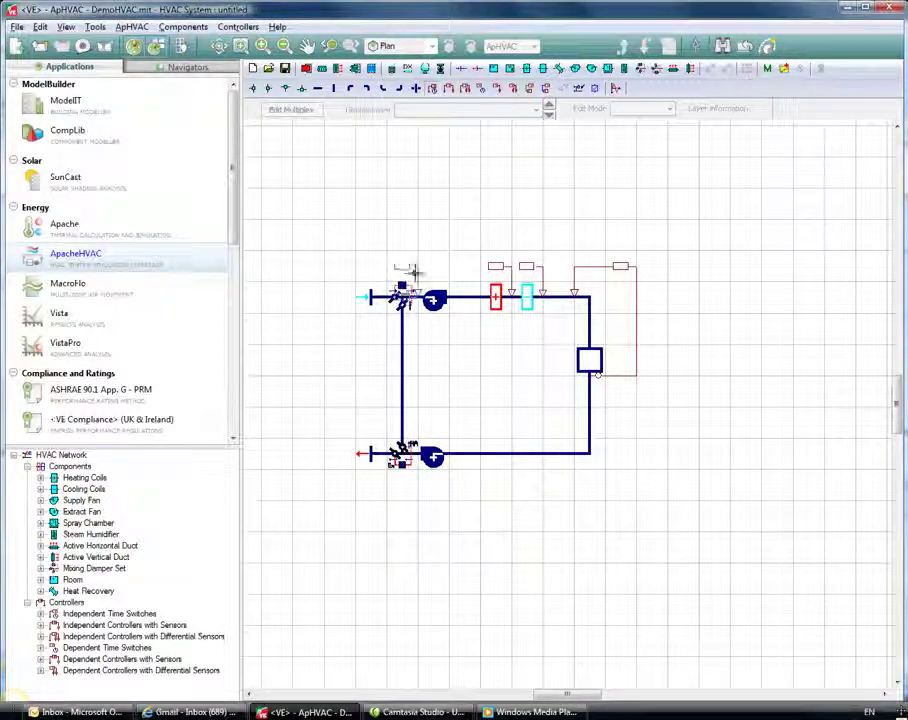
Add an independent time switch after the supply-side mixing damper, reference Economiser, controlling dry-bulb temperature to 13.5 °C at maximum signal.
click(403, 259)
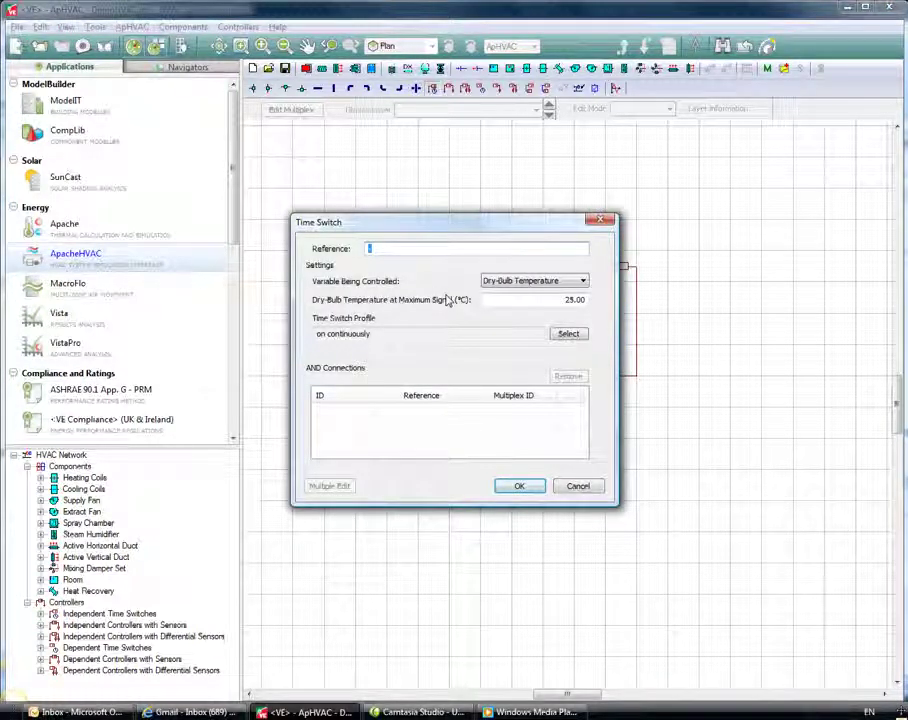
text(Lc)
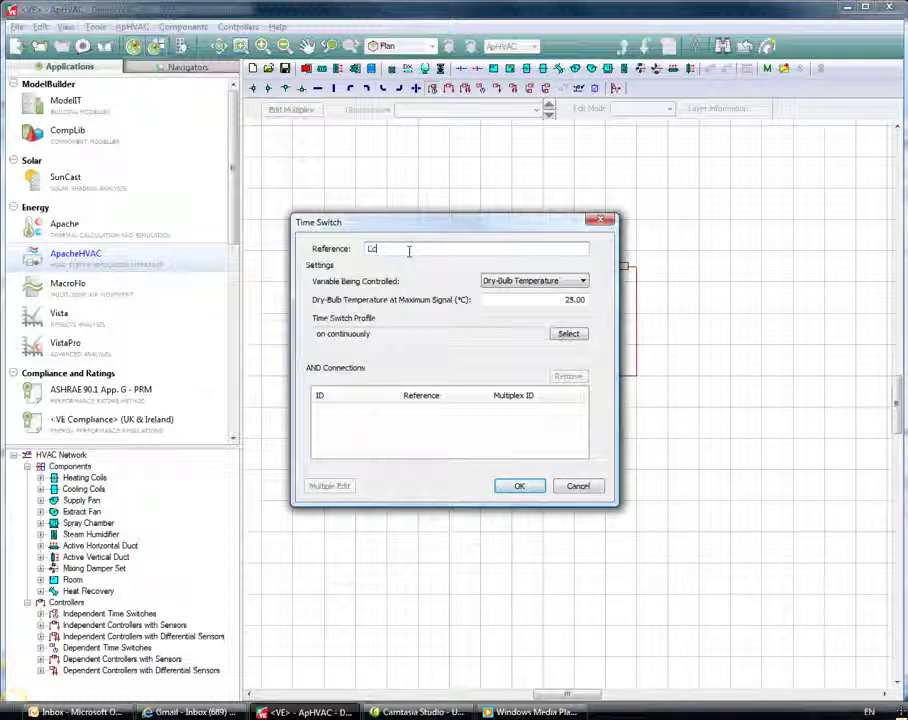
text(onomiser)
drag(571, 298, 550, 299)
text(13.5)
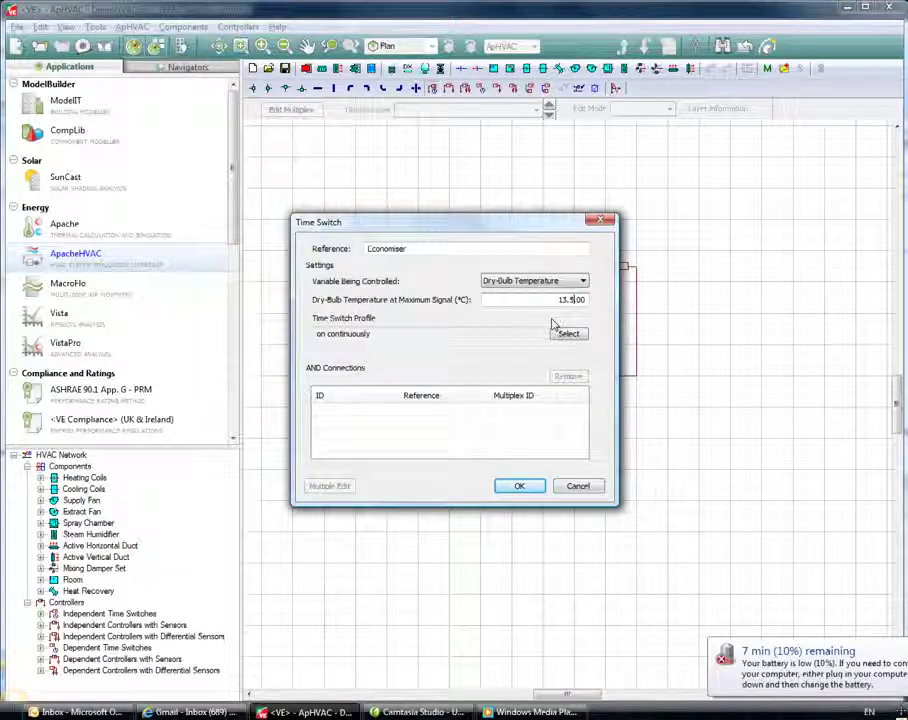
text(.)
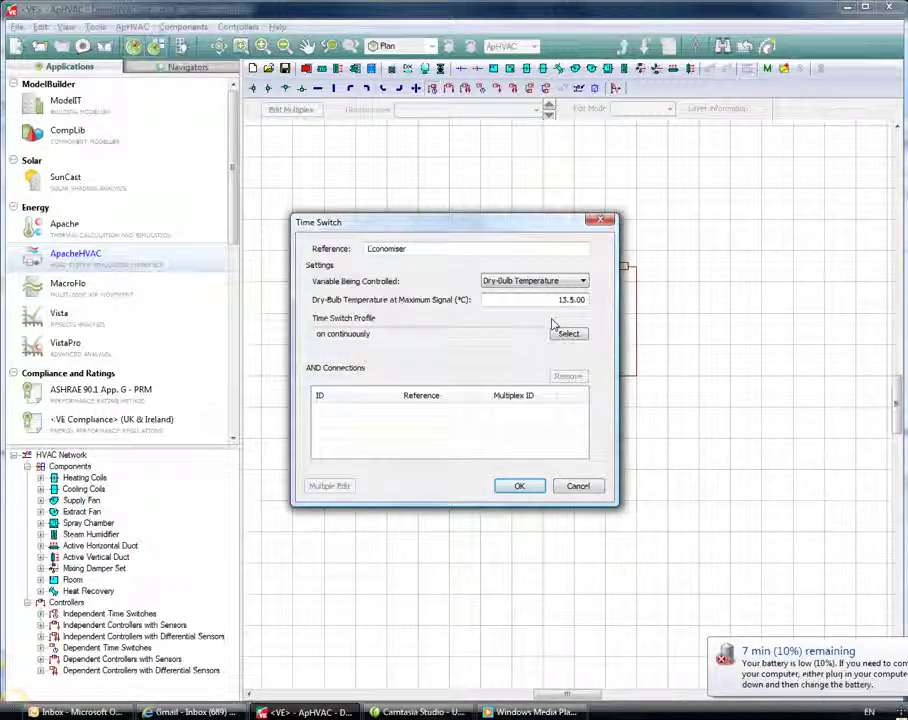
key(BackSpace)
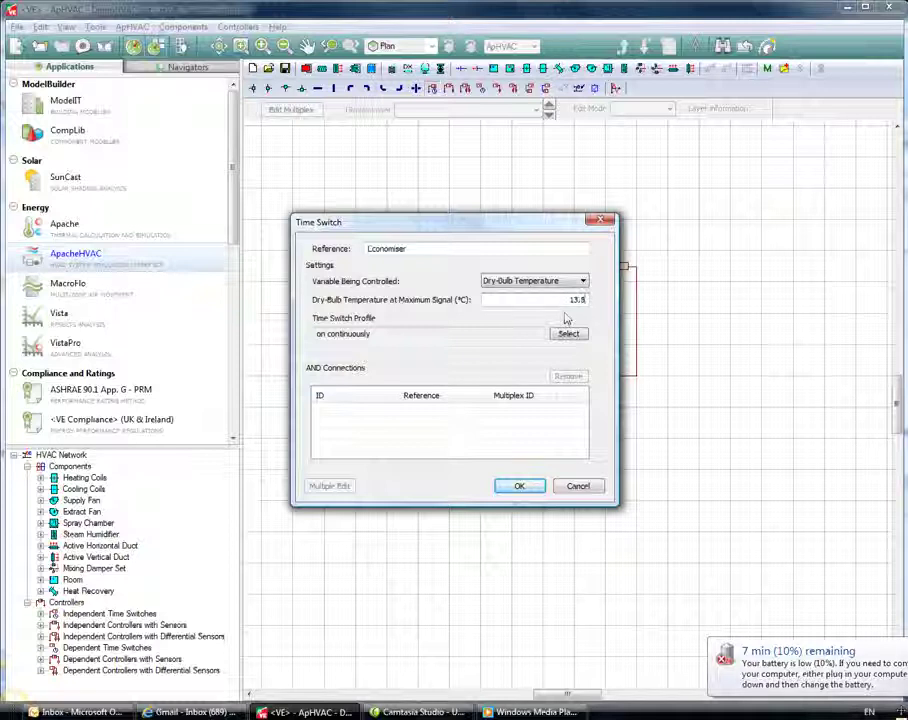
click(518, 487)
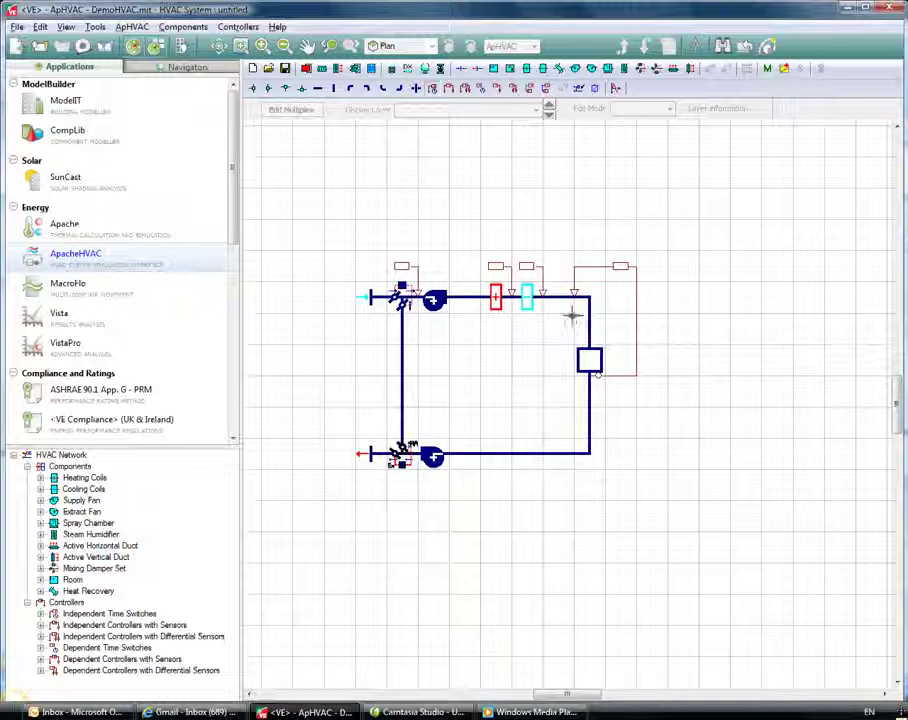
Save the HVAC system in the DemoHVAC folder as demo0112.
click(284, 70)
text(demo)
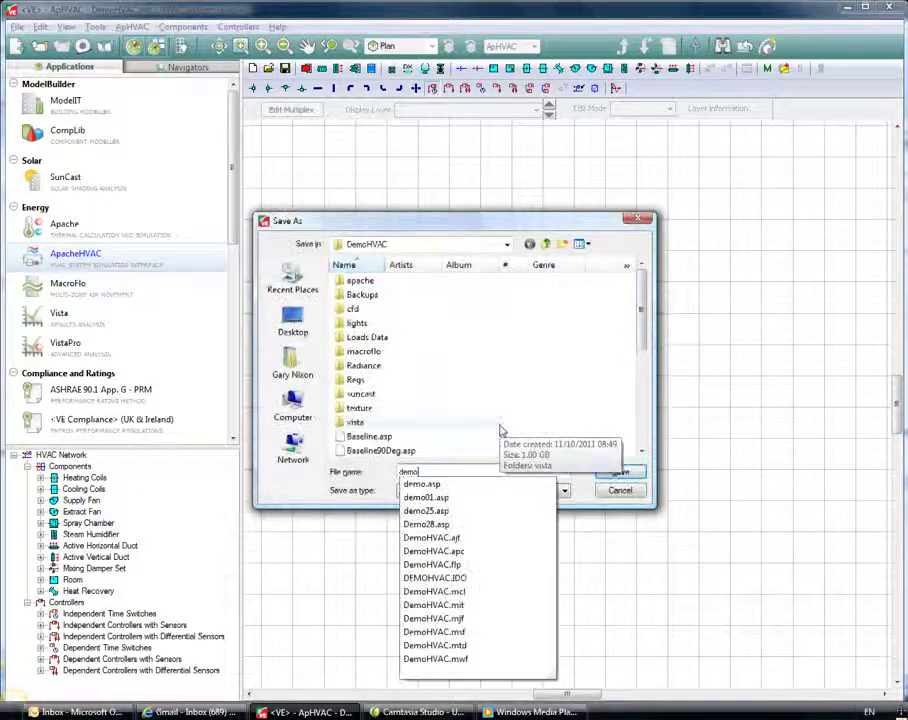
text(0112)
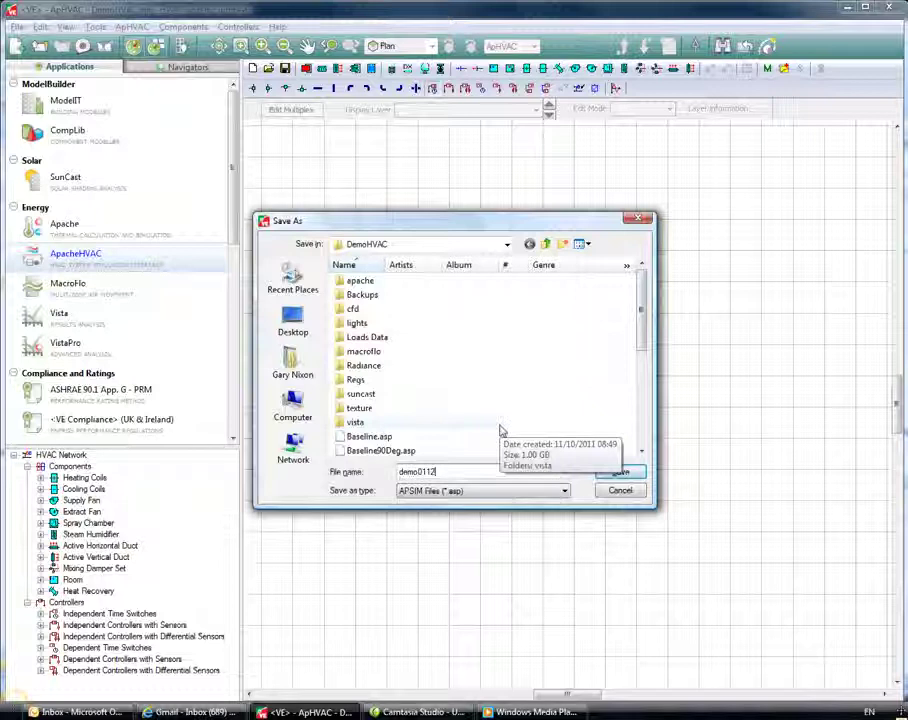
click(619, 471)
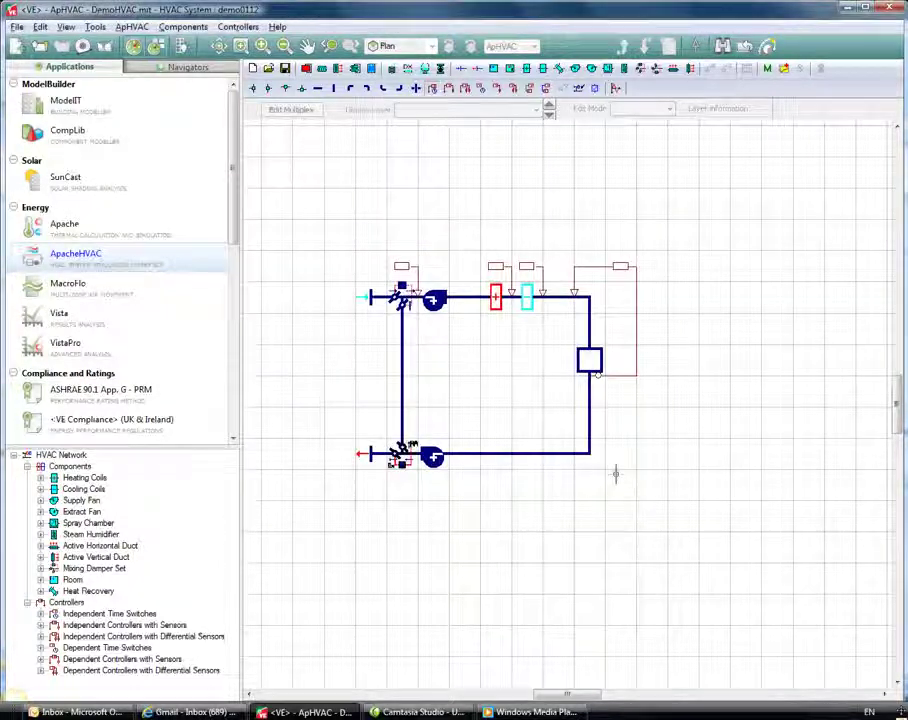
Switch to the Apache application and set up an ApacheSim dynamic simulation linked to the HVAC system demo0112.asp.
click(122, 233)
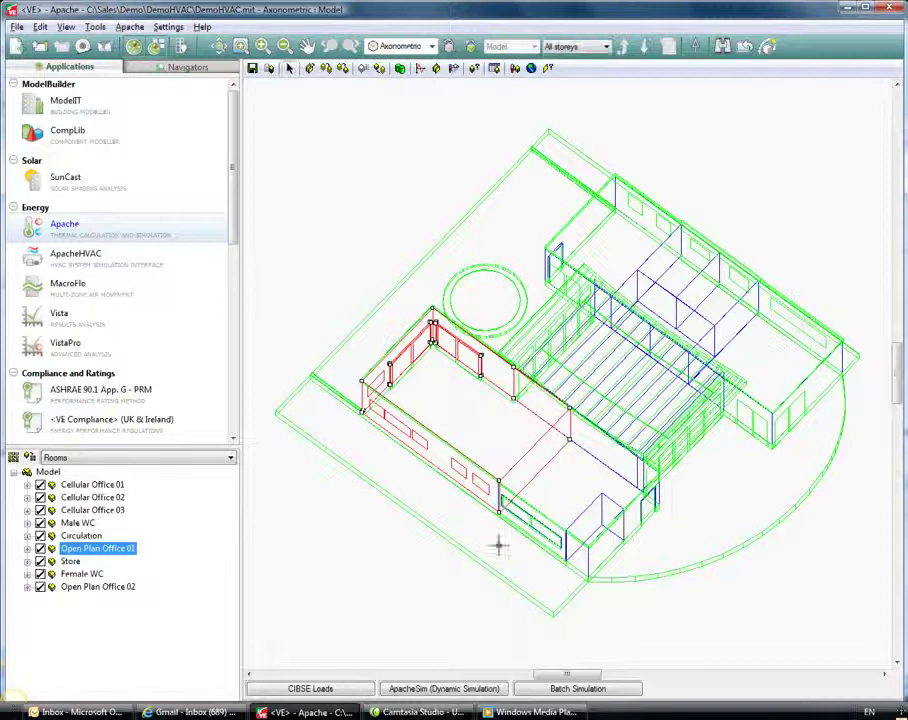
click(467, 690)
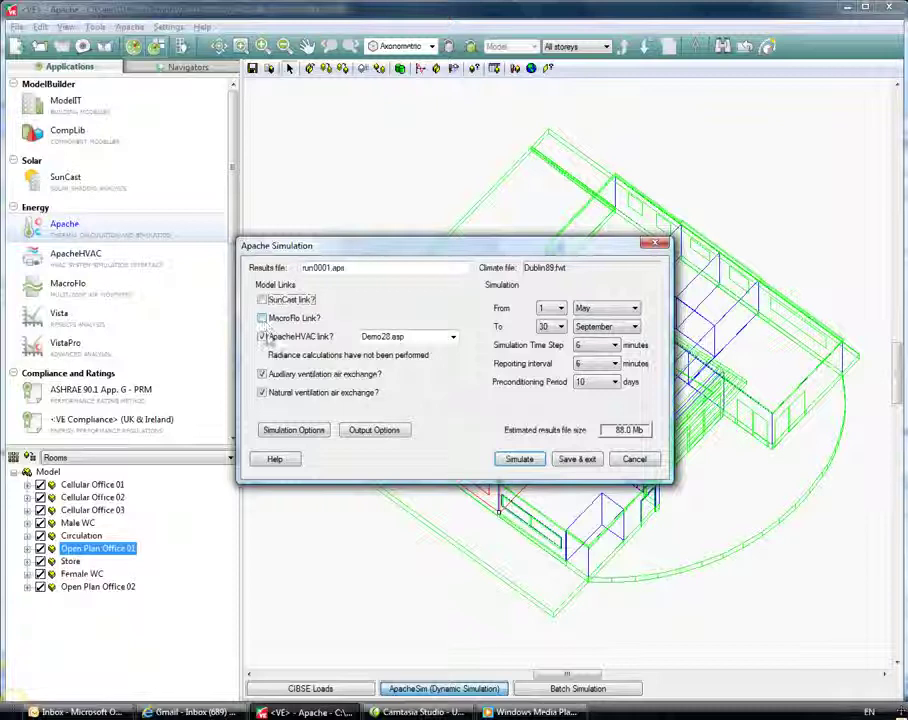
click(452, 340)
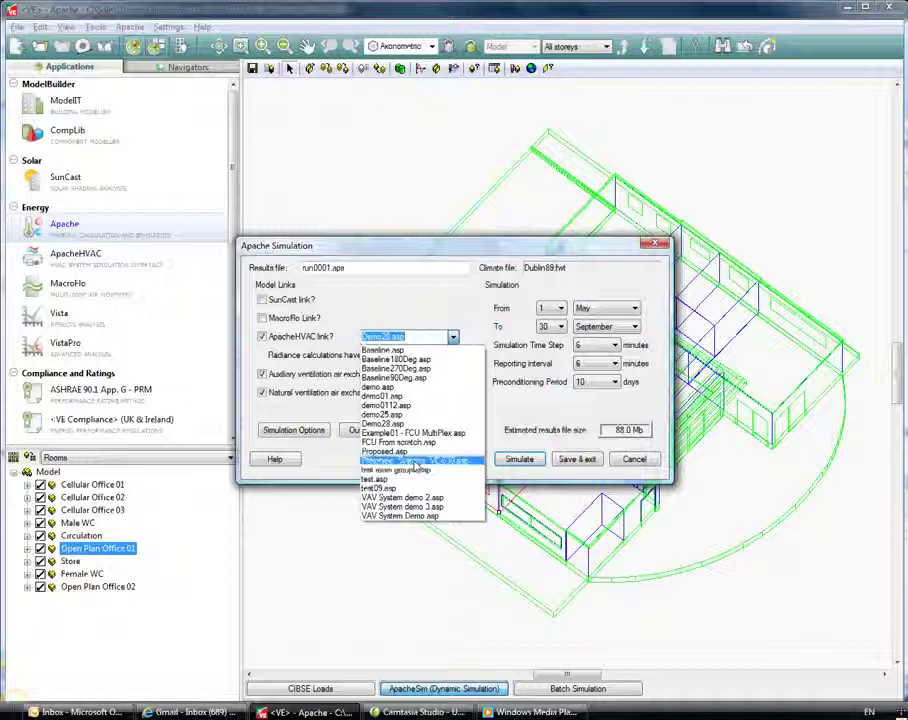
click(417, 411)
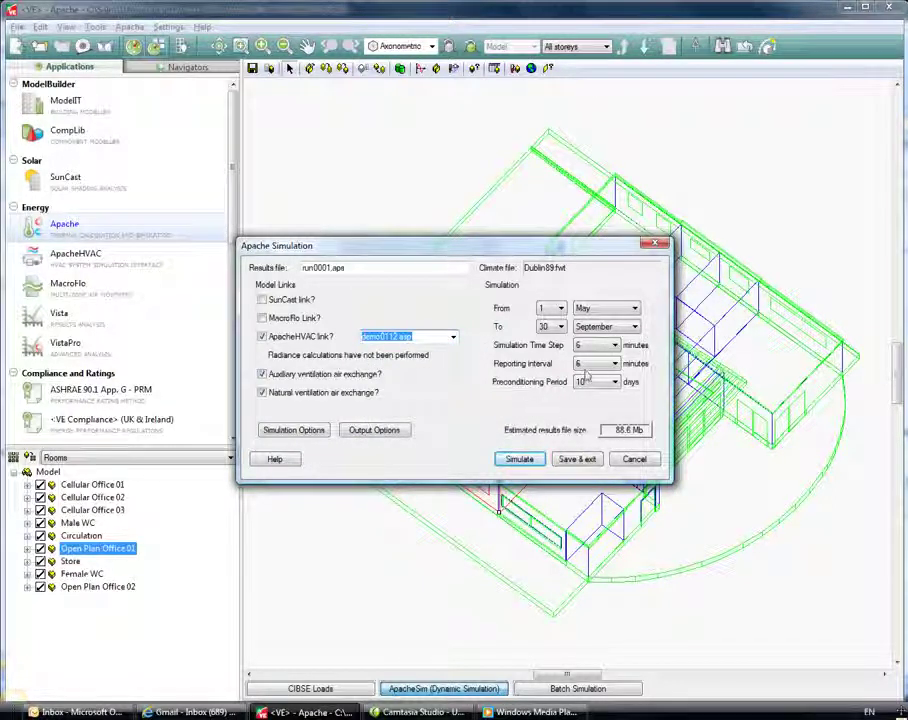
Set the simulation period from 1 January to 30 December and run the simulation.
click(604, 308)
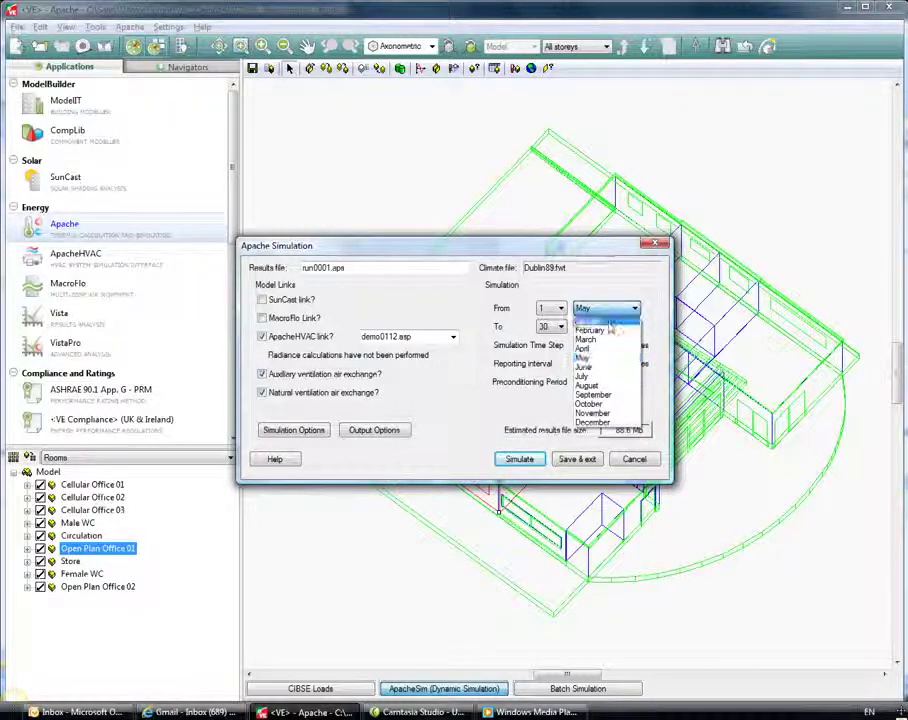
click(606, 322)
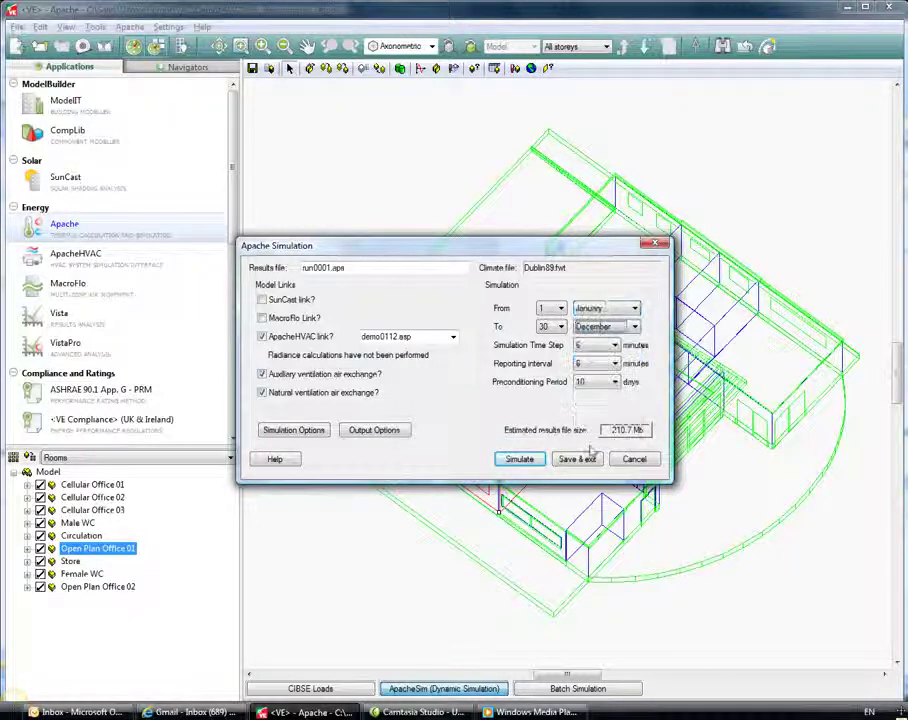
click(531, 461)
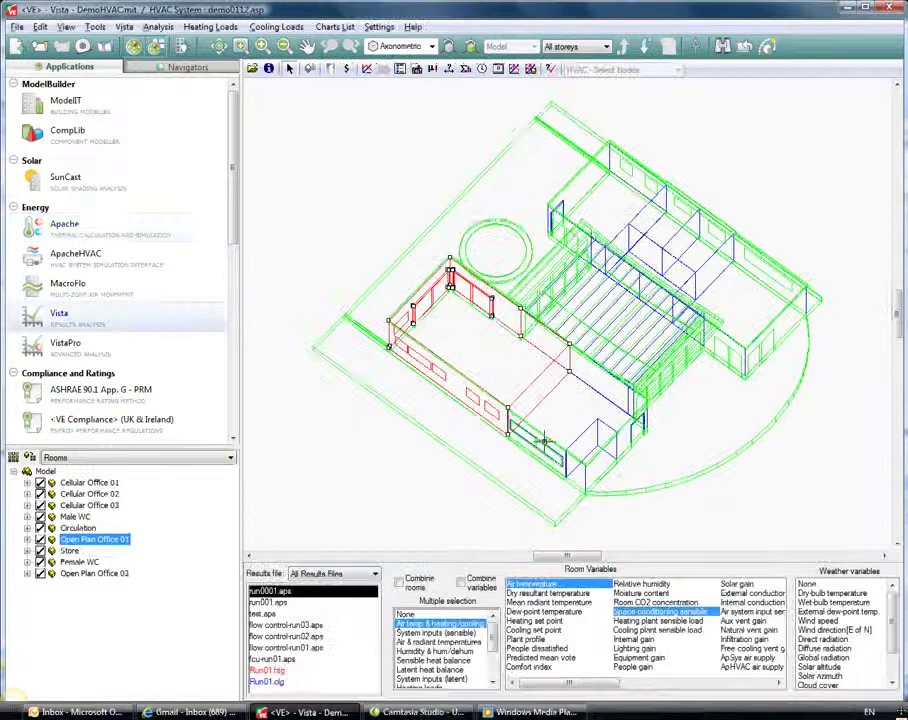
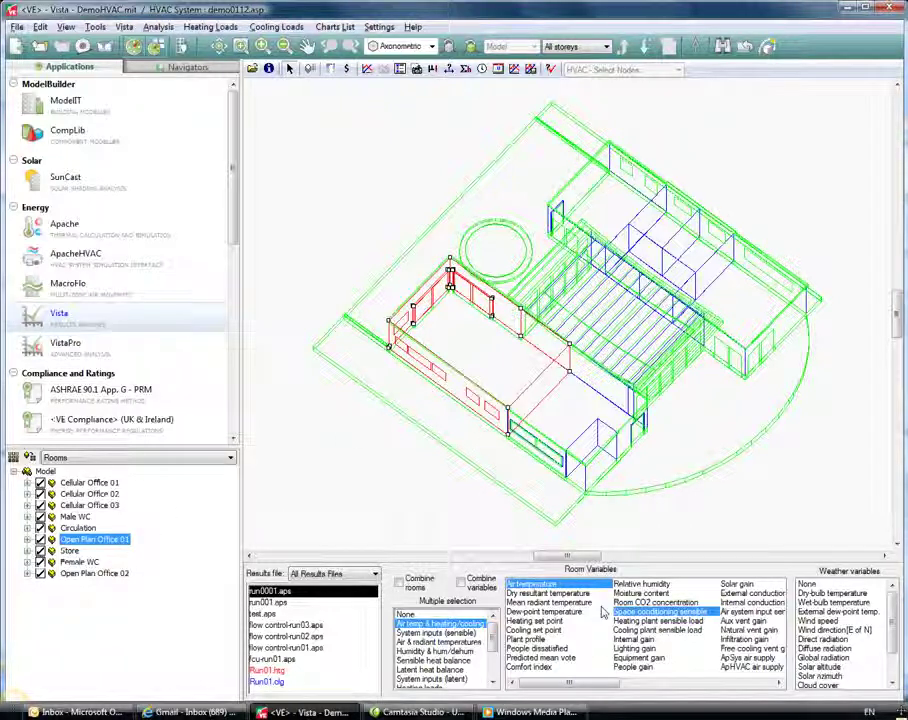
Chart the air temperature of Open Plan Office 01 from run0001.aps and limit the chart to 17 July.
click(566, 587)
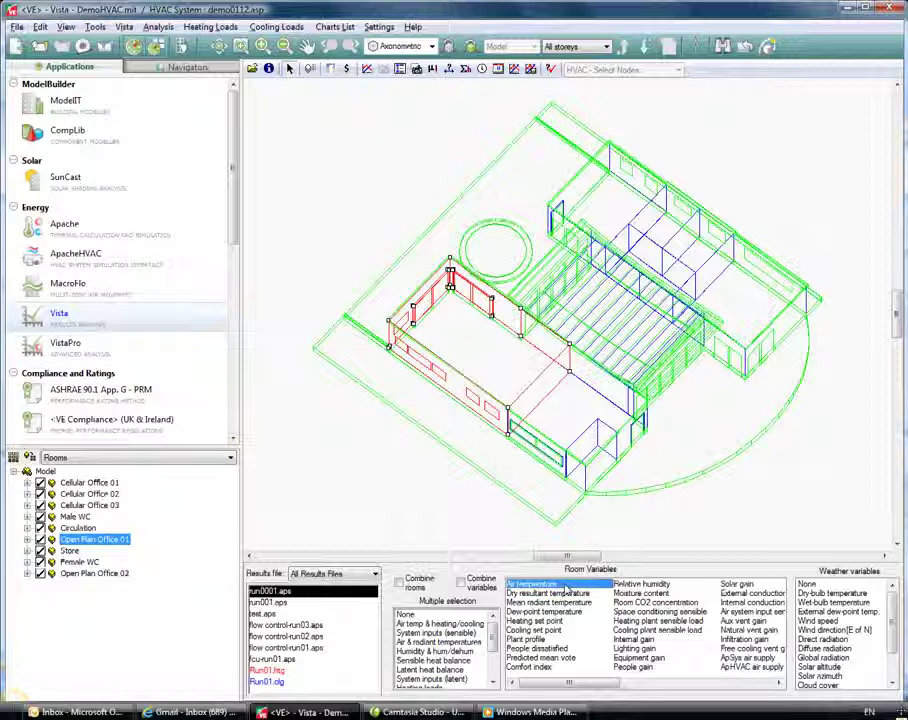
click(368, 68)
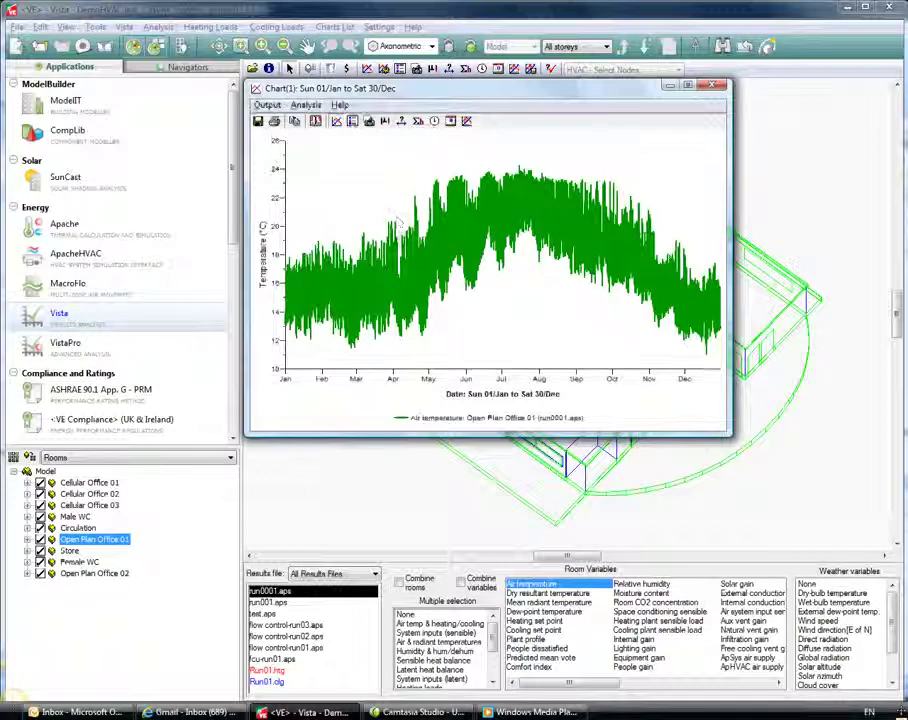
click(352, 122)
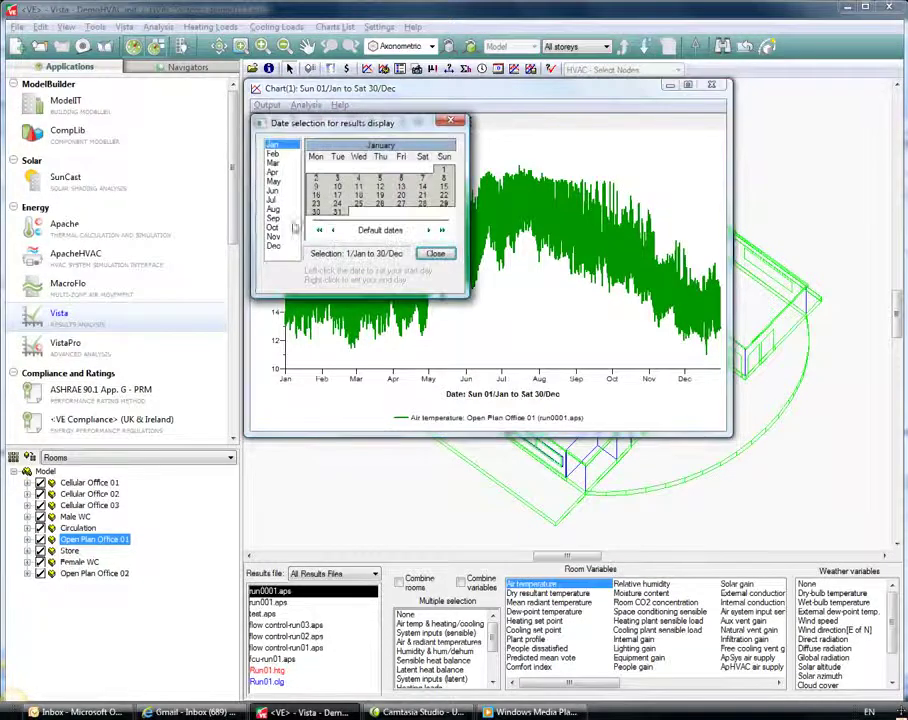
click(273, 199)
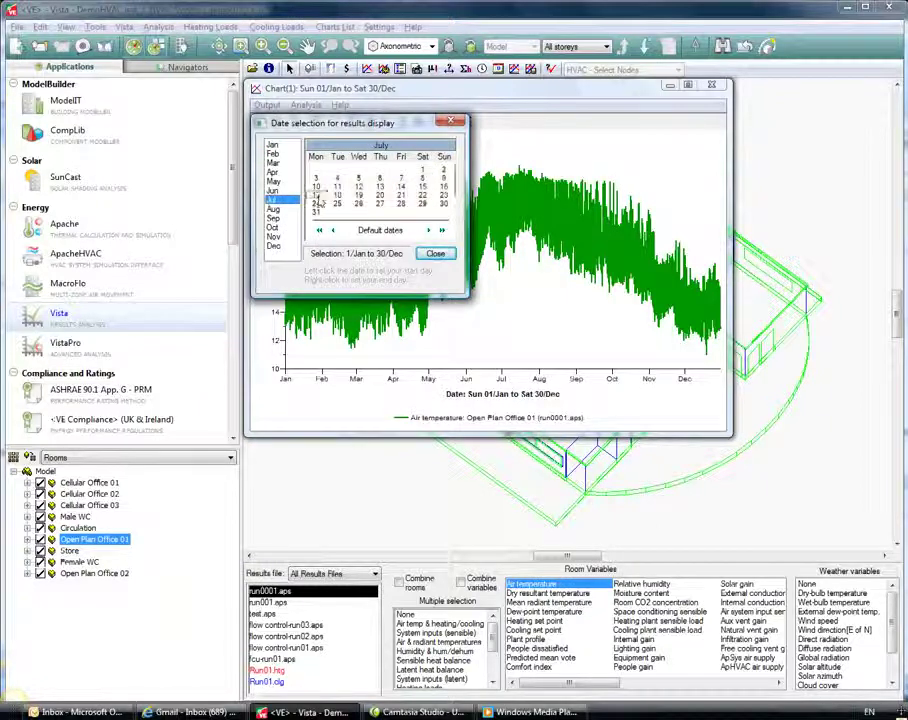
click(316, 195)
drag(357, 128, 99, 138)
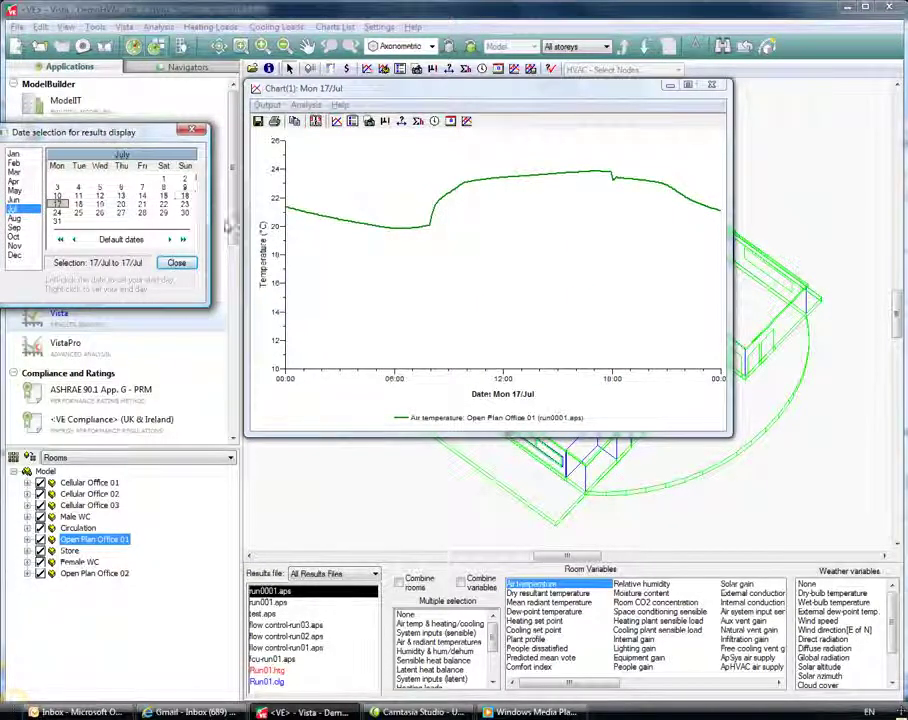
Add the outside dry-bulb temperature and the room's ApHVAC air supply to the 17 July chart.
click(835, 602)
click(832, 594)
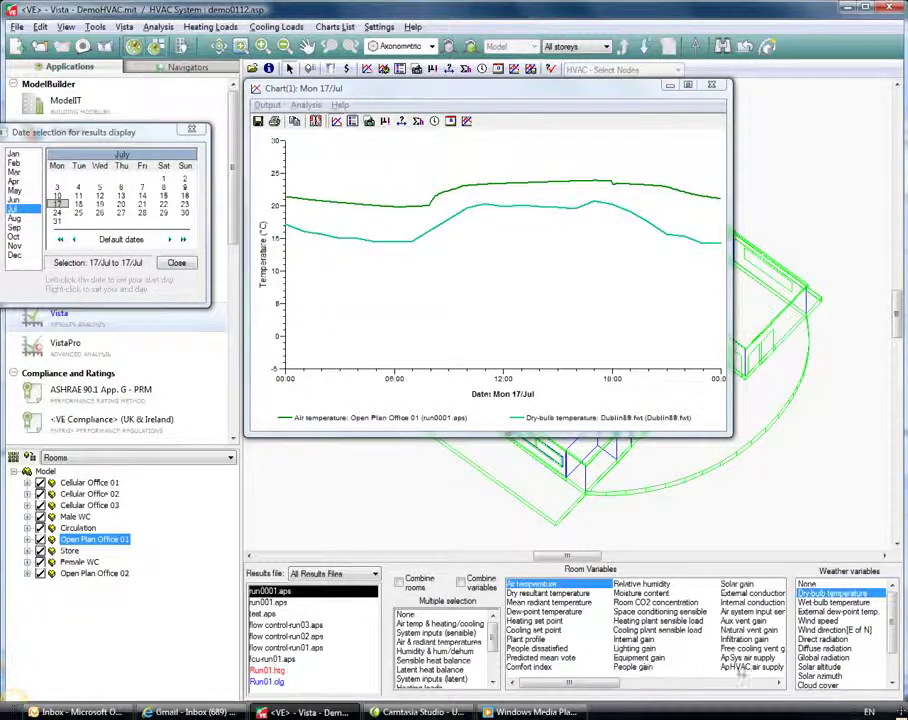
click(748, 666)
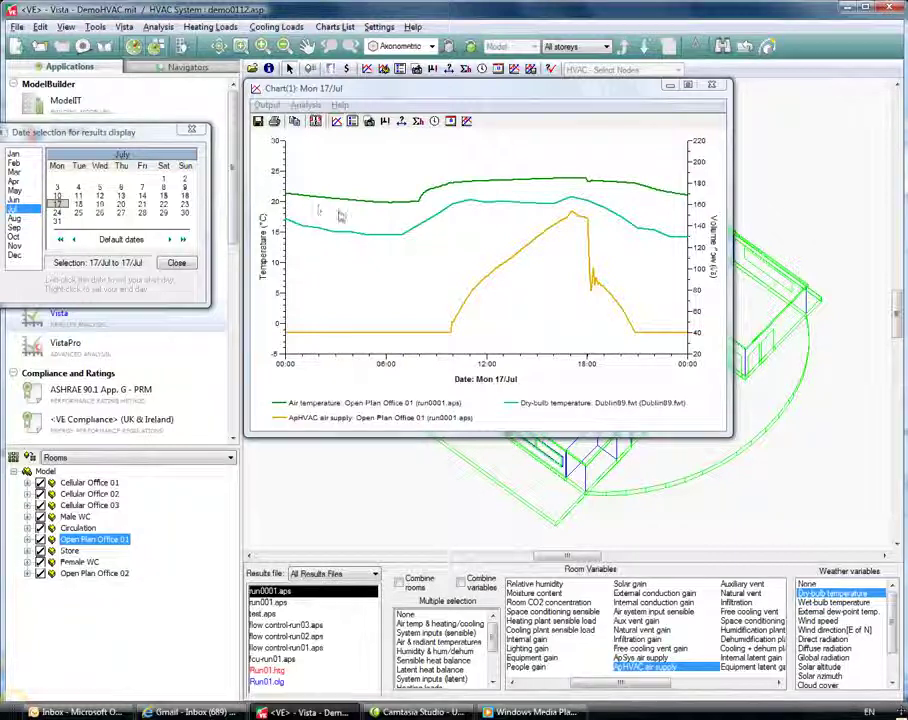
Read the air supply and temperature values along the curves through the day, and close the chart.
click(452, 343)
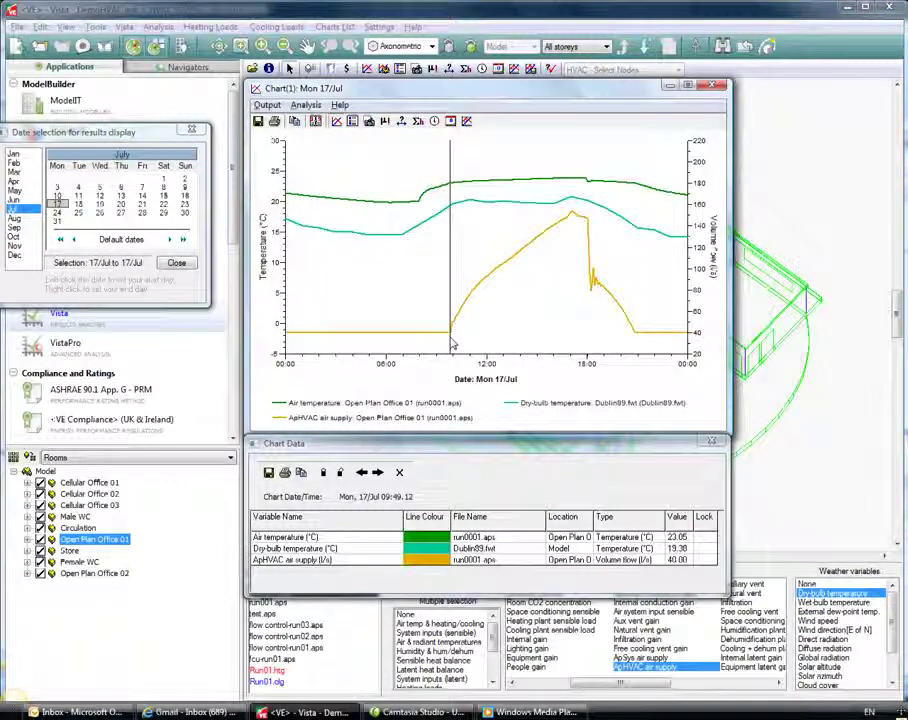
click(458, 345)
drag(460, 345, 574, 352)
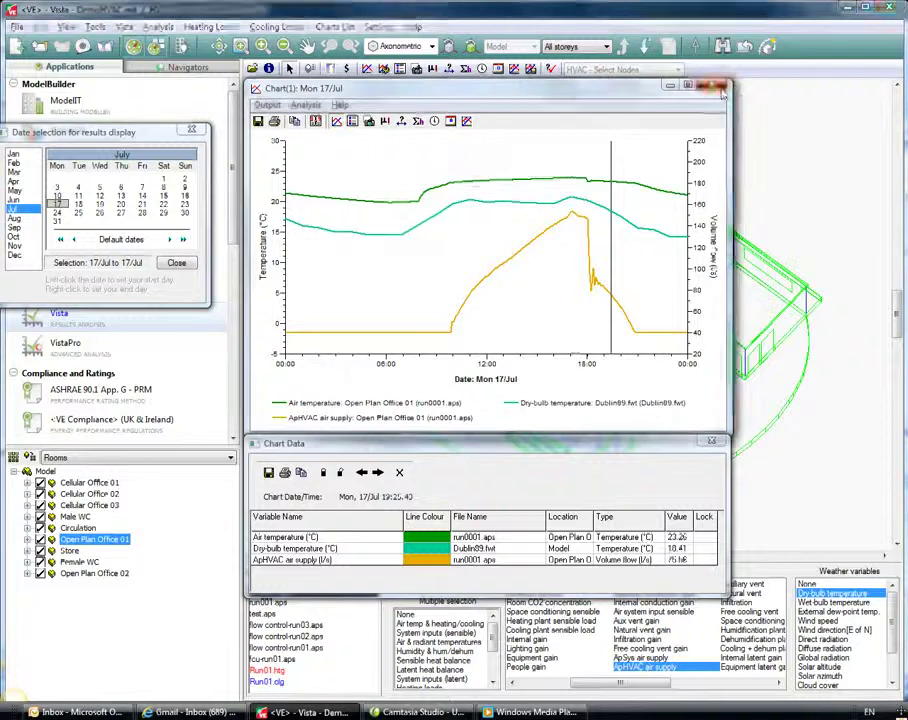
key(Escape)
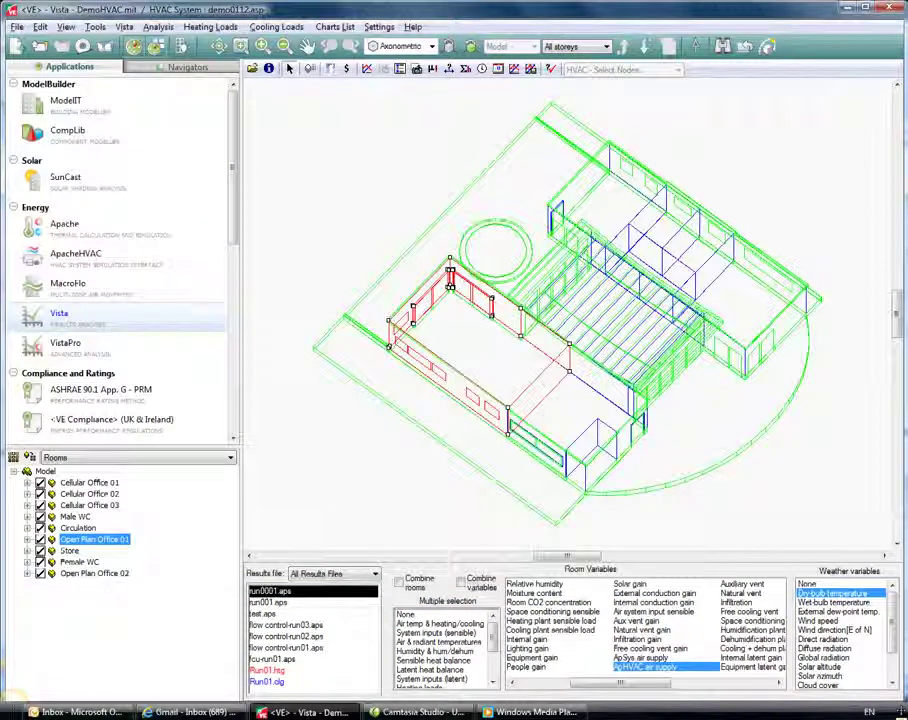
Chart the whole model's ApHVAC distr fans energy for 17 July, review the profile and close the chart.
click(408, 469)
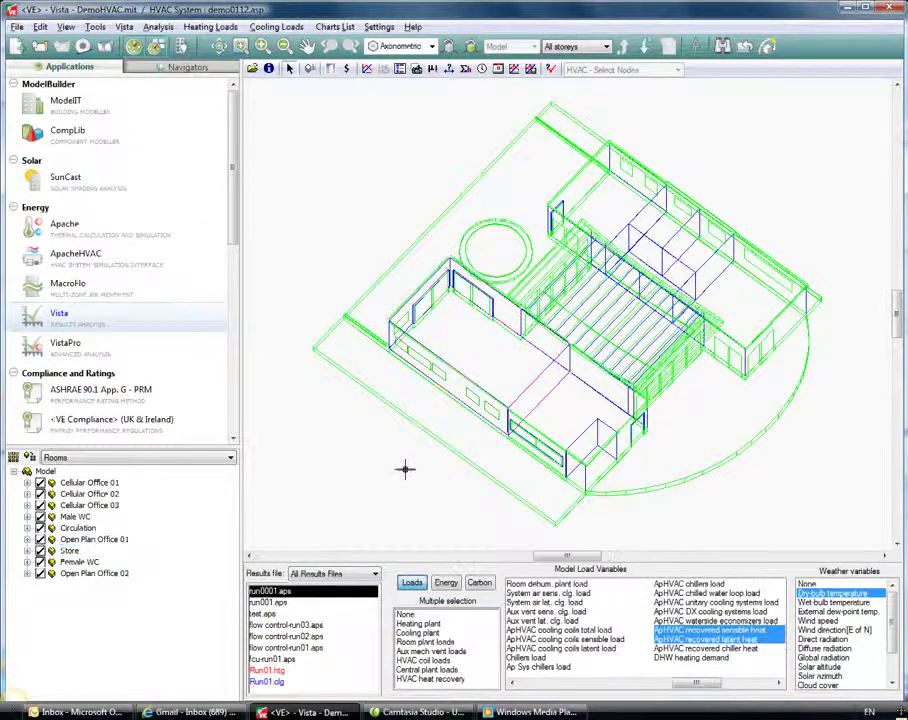
click(447, 584)
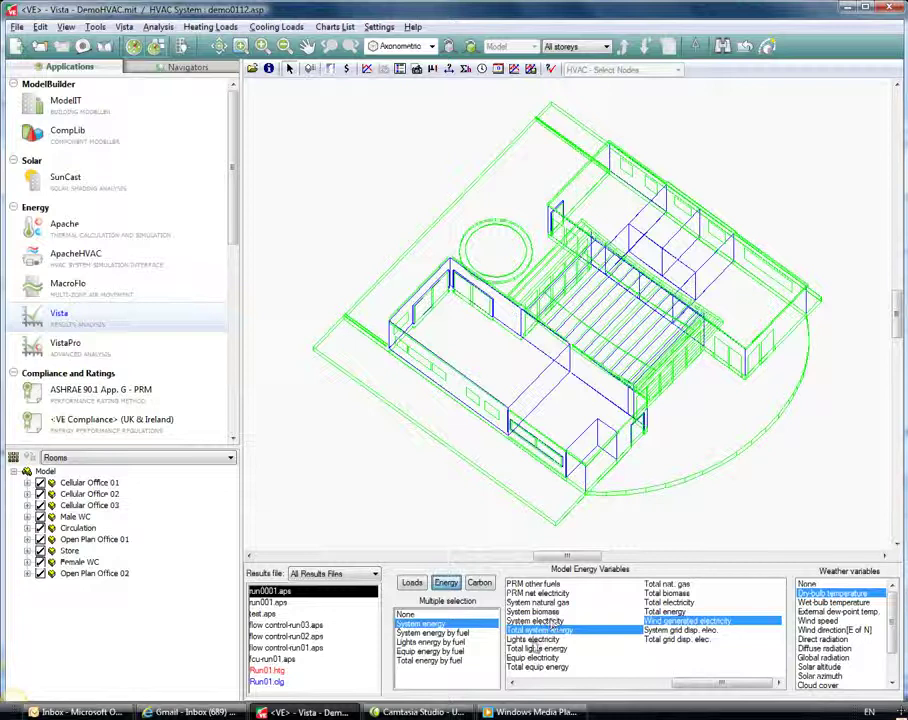
click(537, 398)
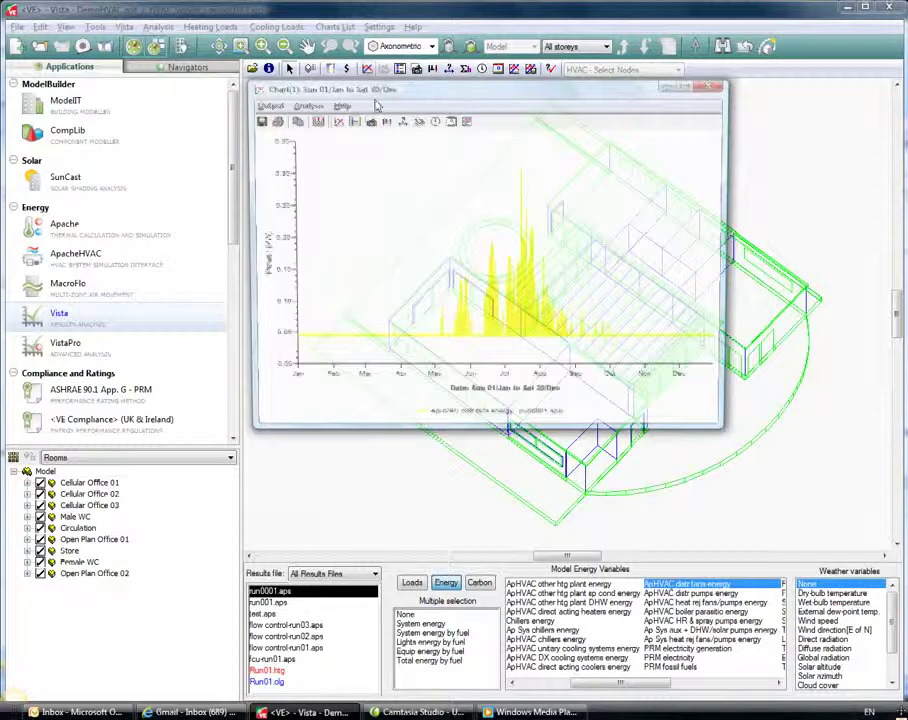
click(297, 120)
click(276, 199)
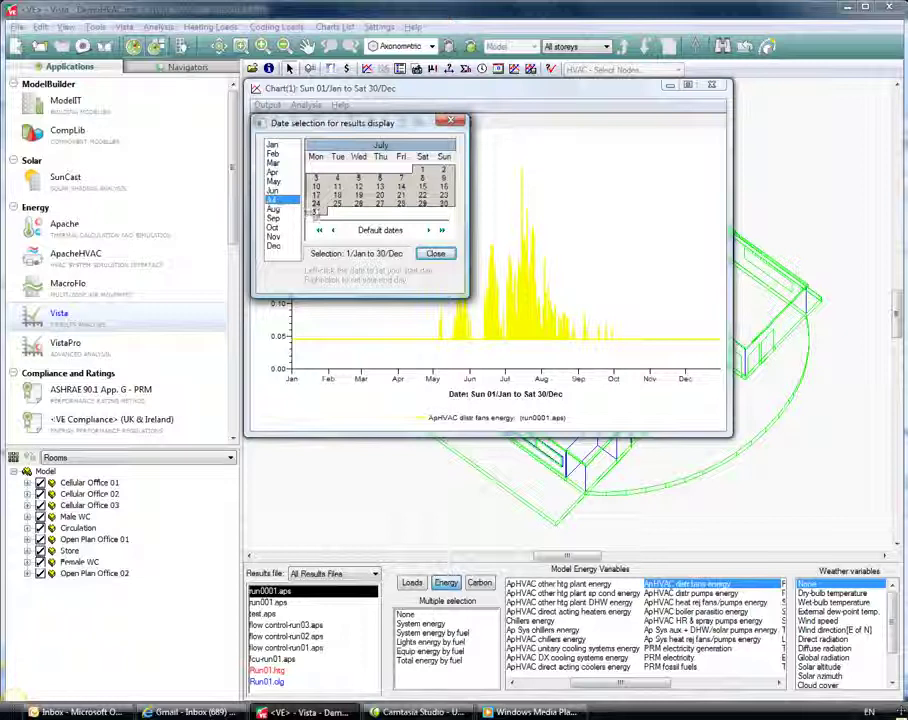
click(316, 193)
drag(341, 122, 88, 110)
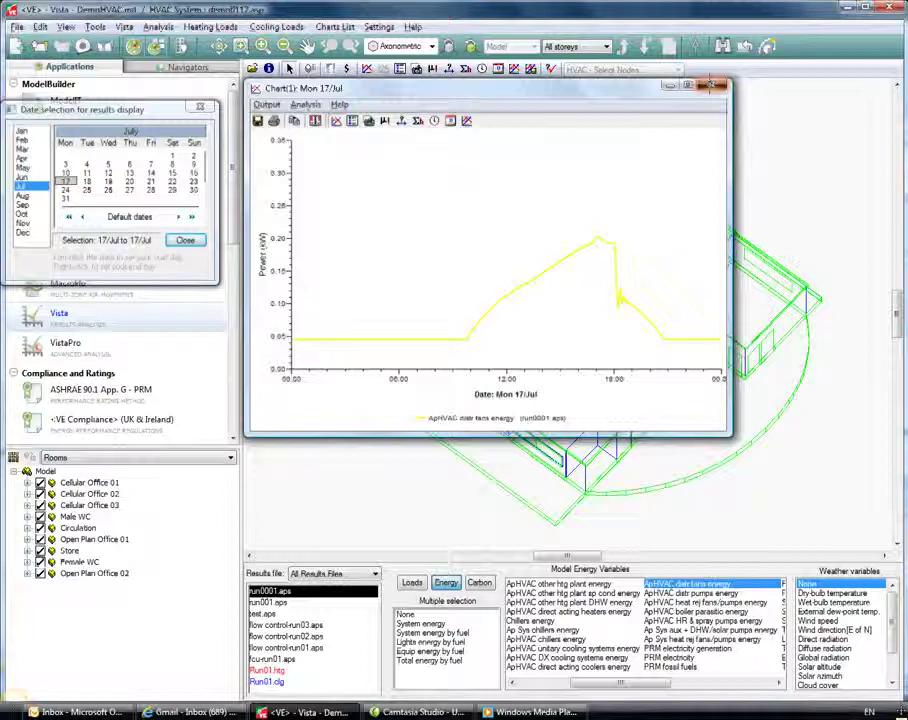
click(711, 88)
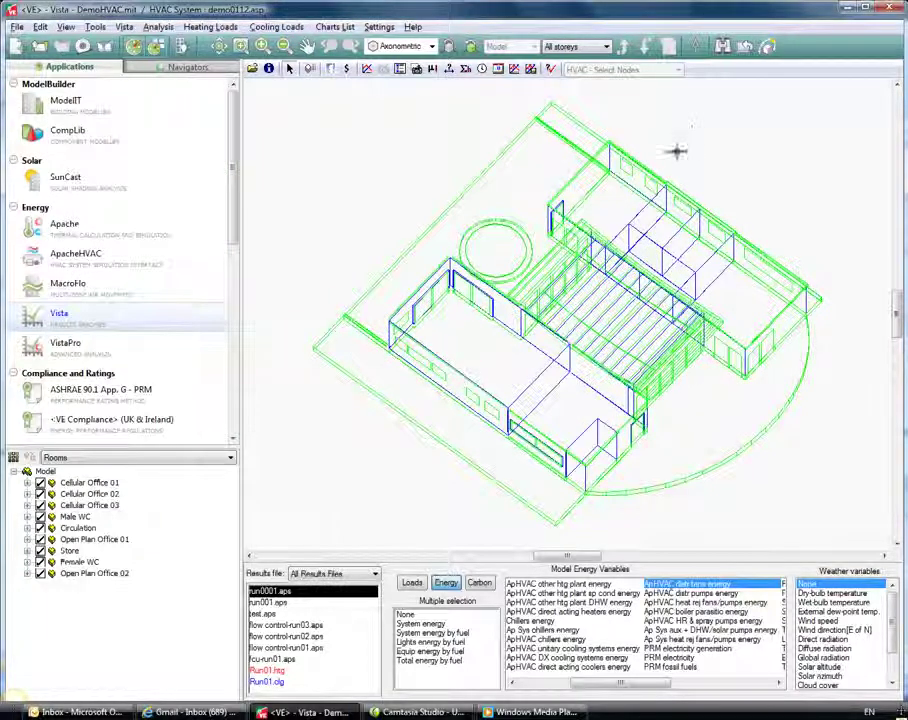
Group the model browser by Systems and display the schematic of the ApHVAC system demo0112.asp.
click(229, 458)
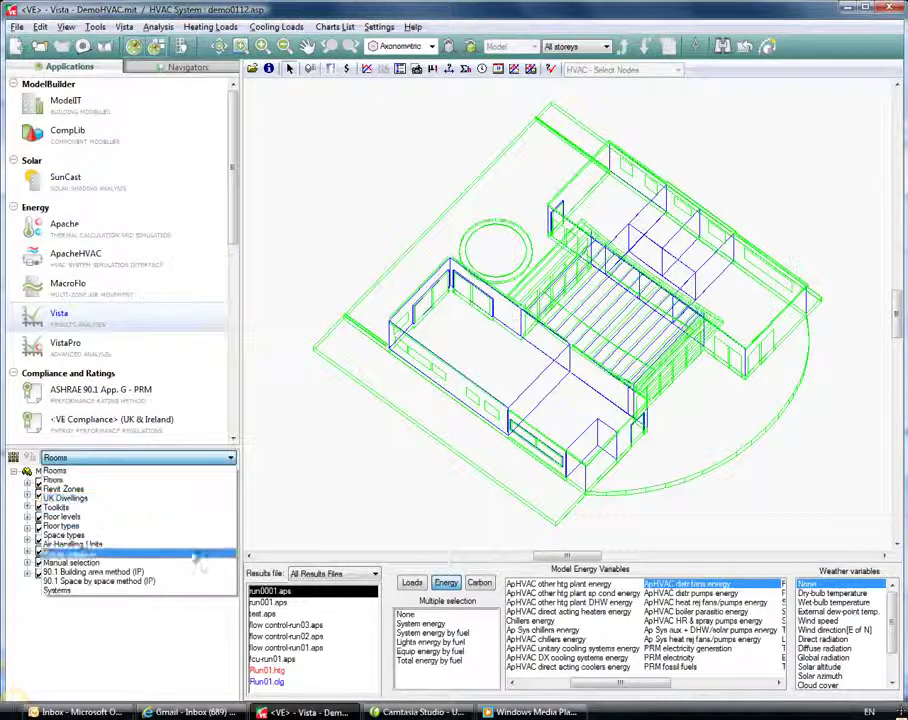
click(168, 592)
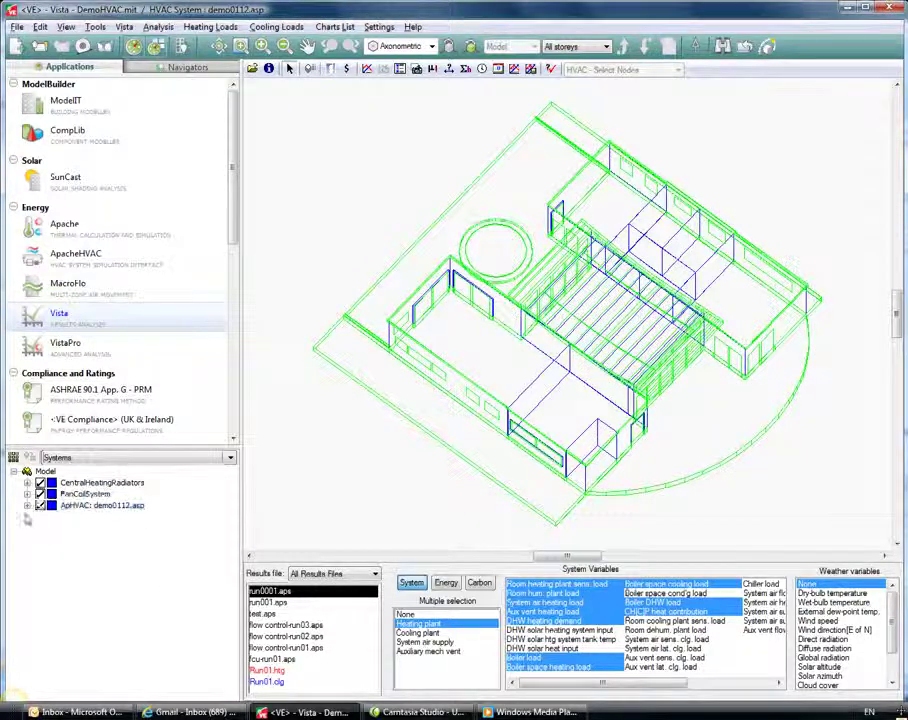
click(27, 505)
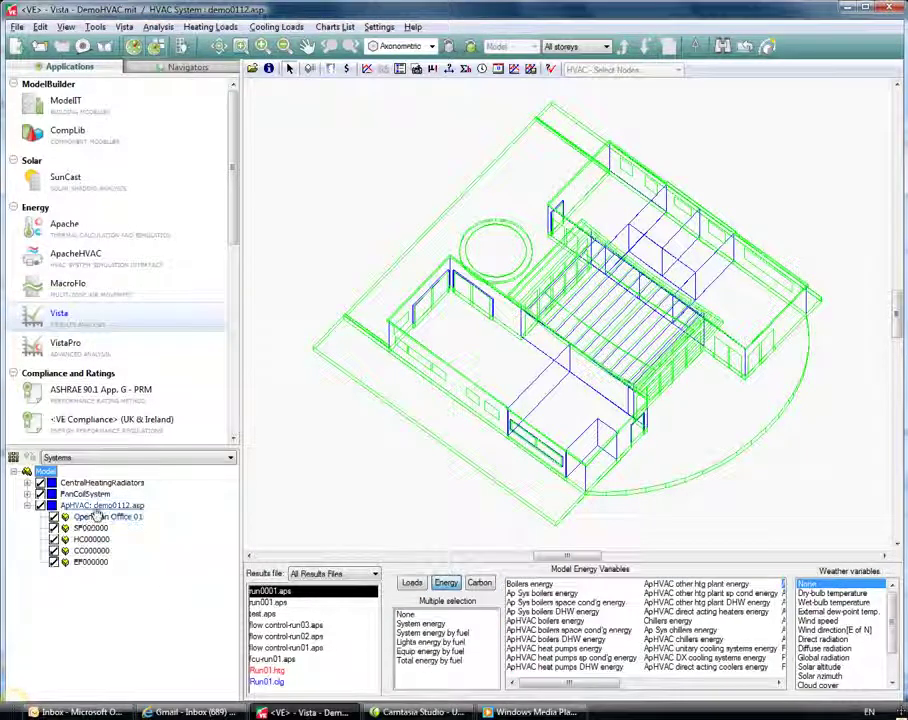
click(96, 508)
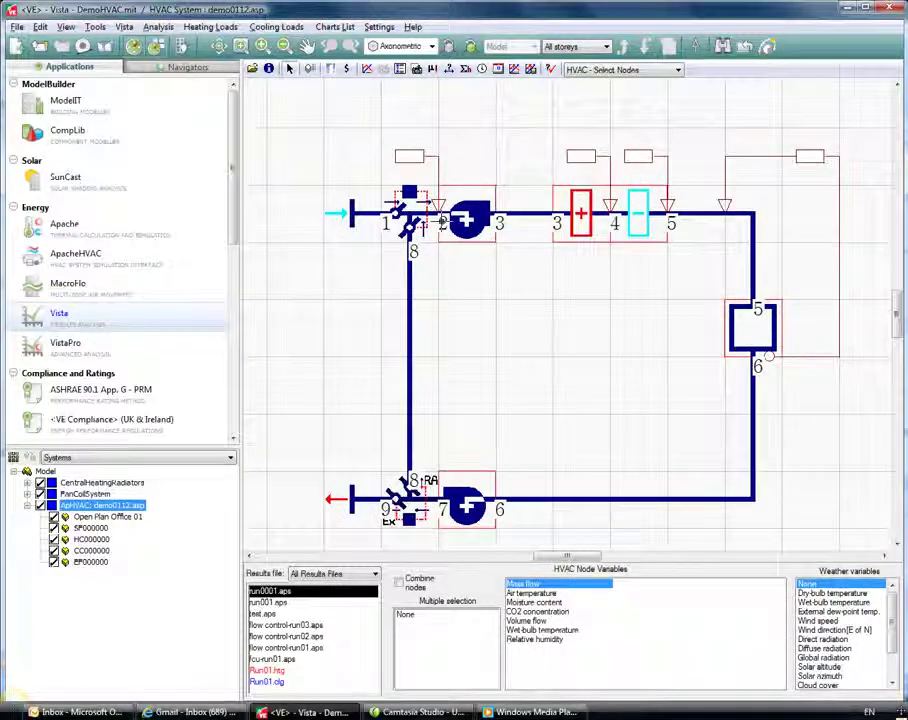
Chart the air temperature for 17 July at nodes 2 and 3, before and after the supply fan.
click(499, 224)
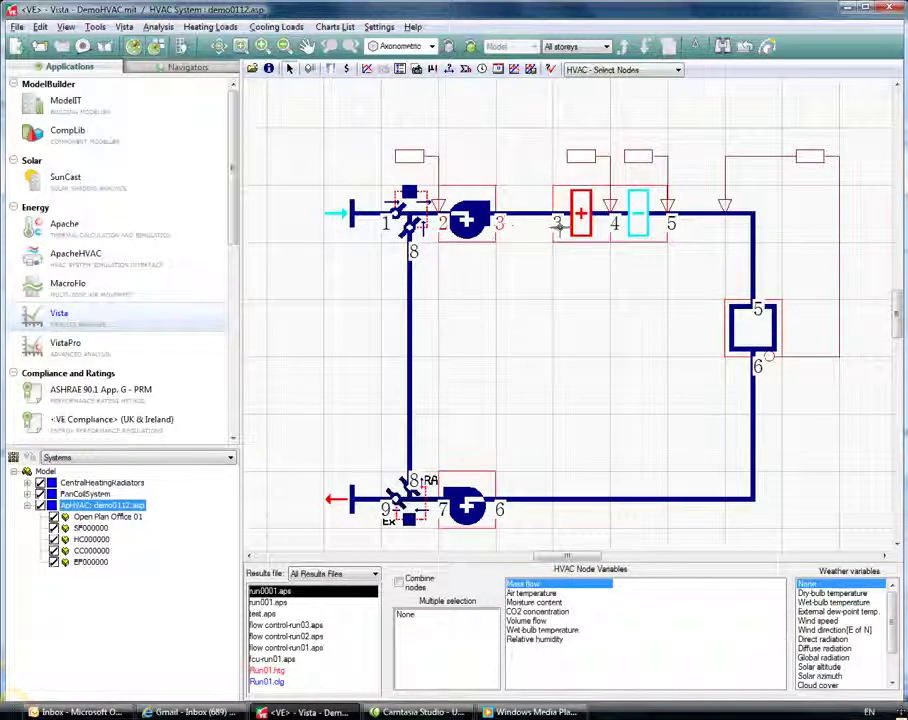
click(612, 224)
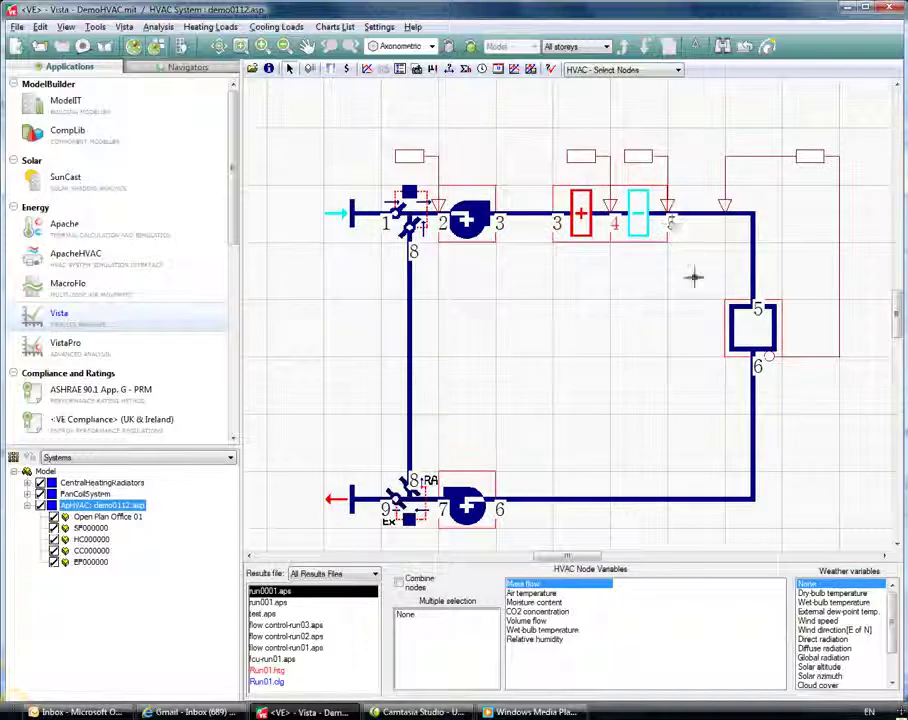
key(Tab)
click(441, 222)
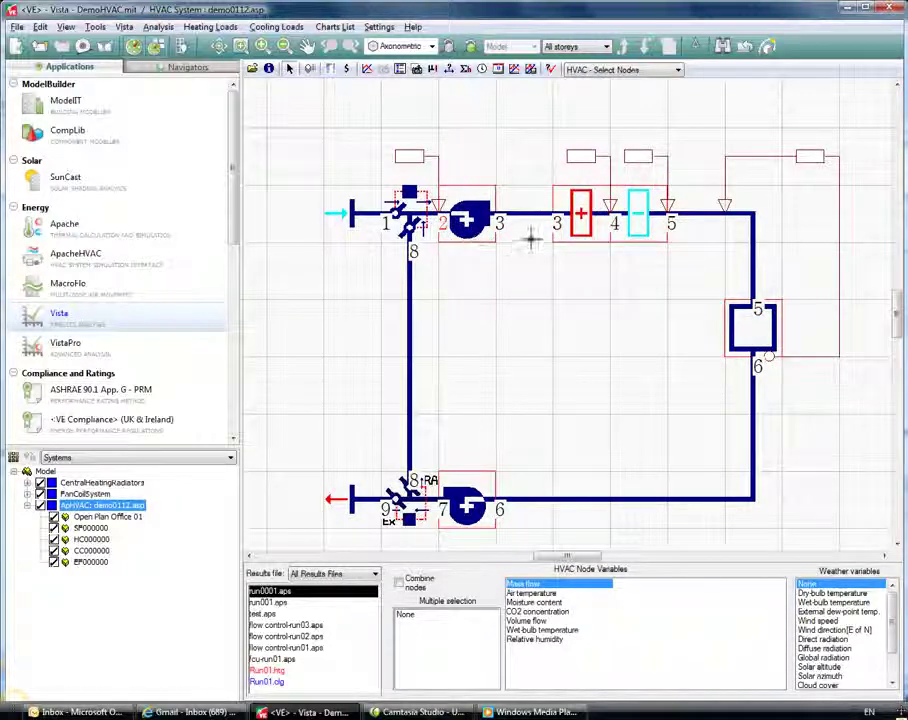
click(252, 69)
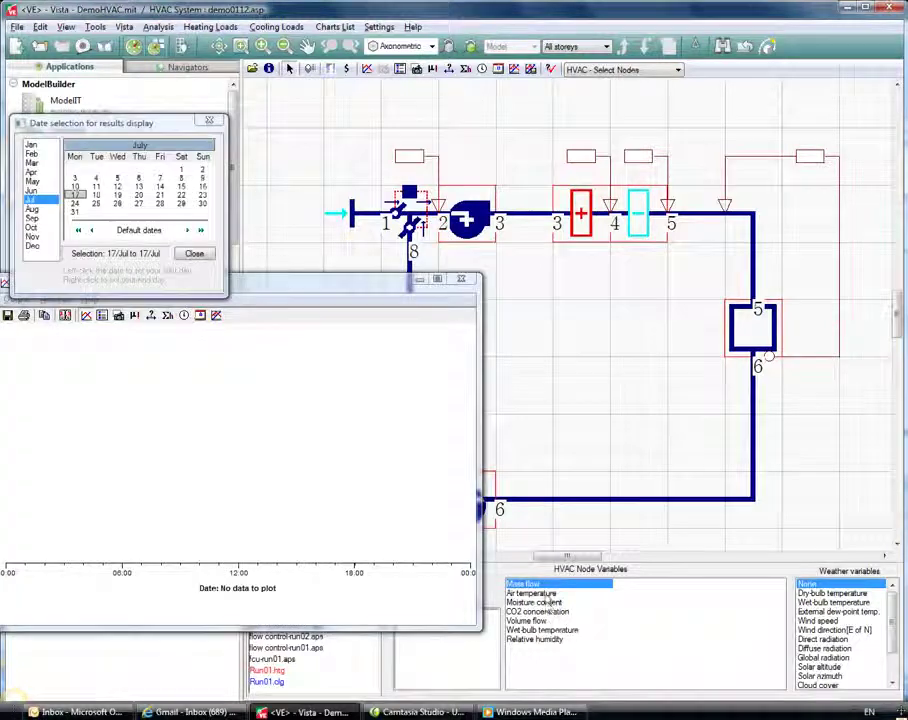
click(540, 594)
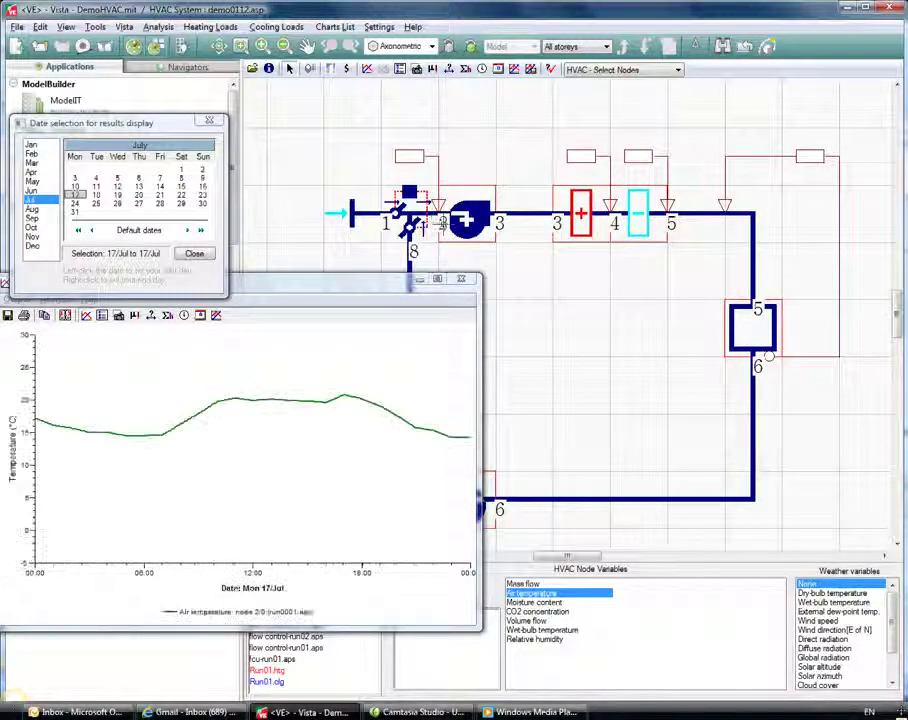
ctrl+click(499, 222)
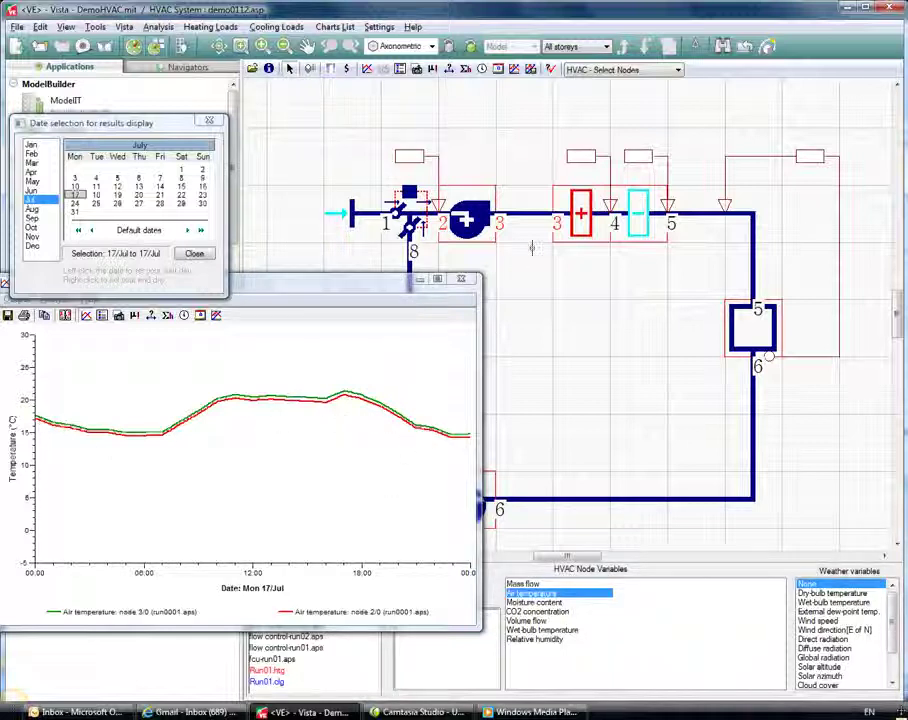
Compare the 17 July air temperatures at nodes 4 and 5 across the cooling coil, and close the chart.
click(614, 222)
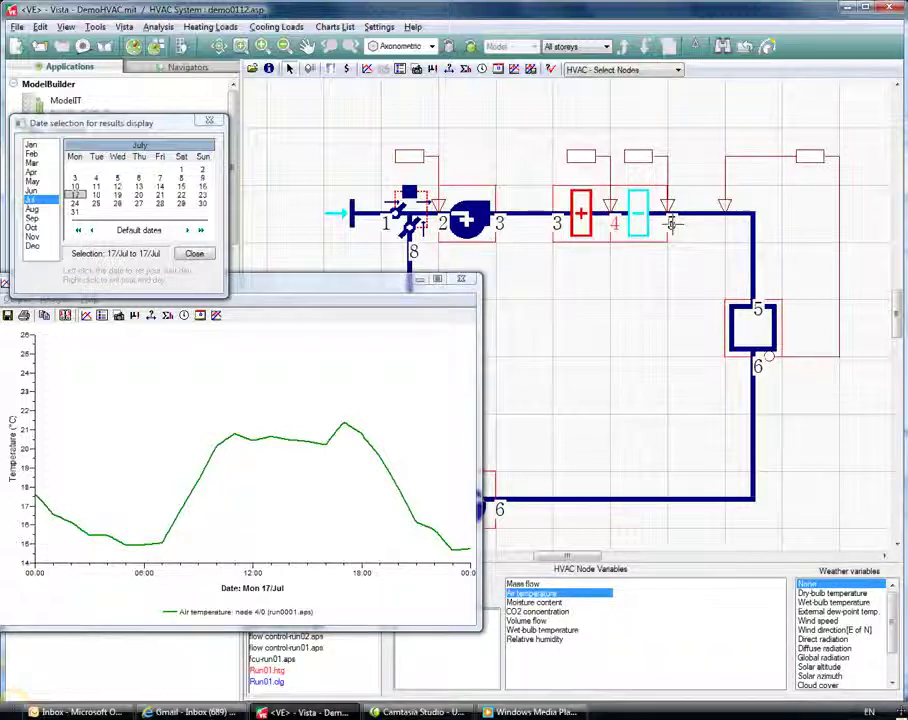
ctrl+click(672, 224)
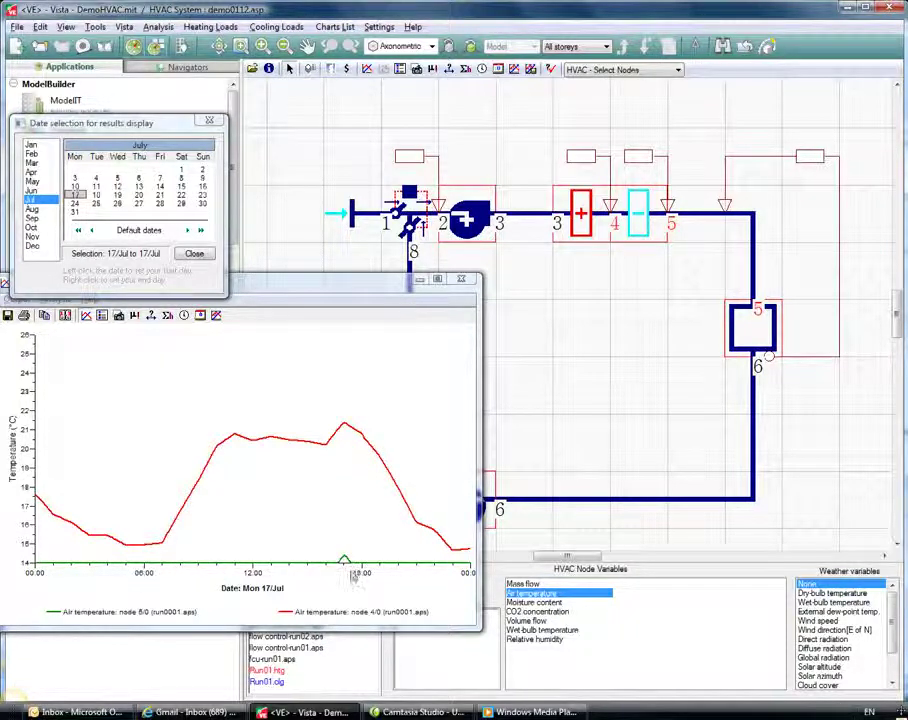
key(Escape)
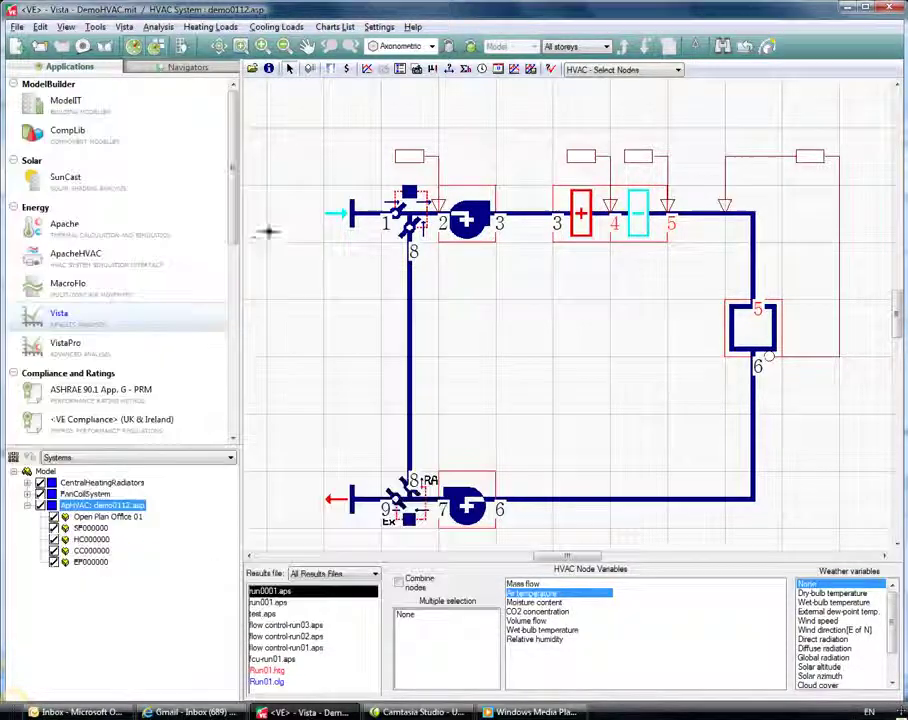
Switch the HVAC selection to components, chart the cooling coil's Sensible Q addition/removal for 17 July, and close the chart.
click(368, 70)
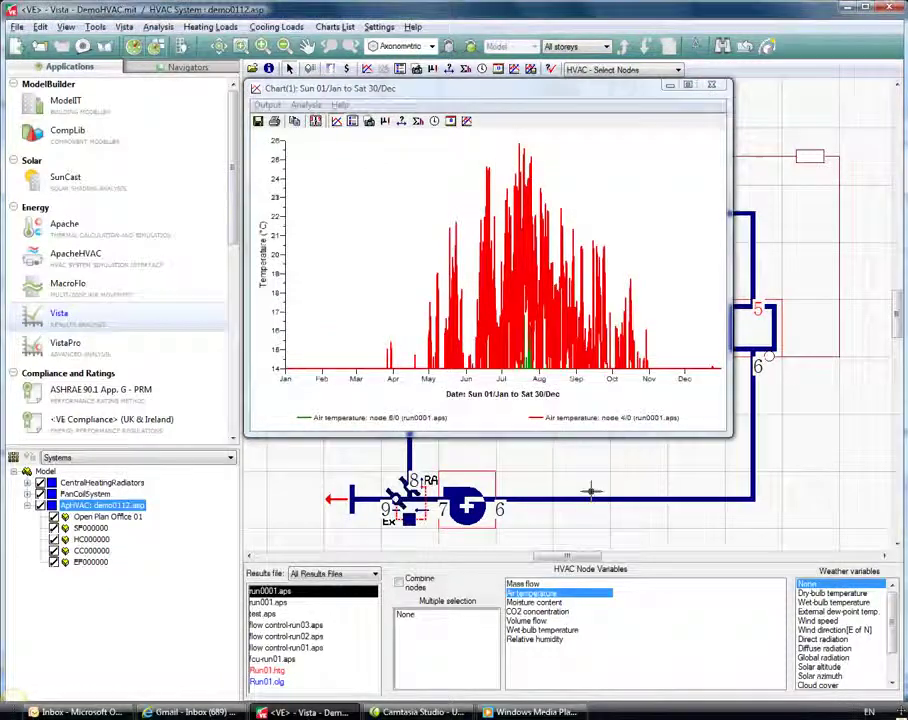
click(622, 69)
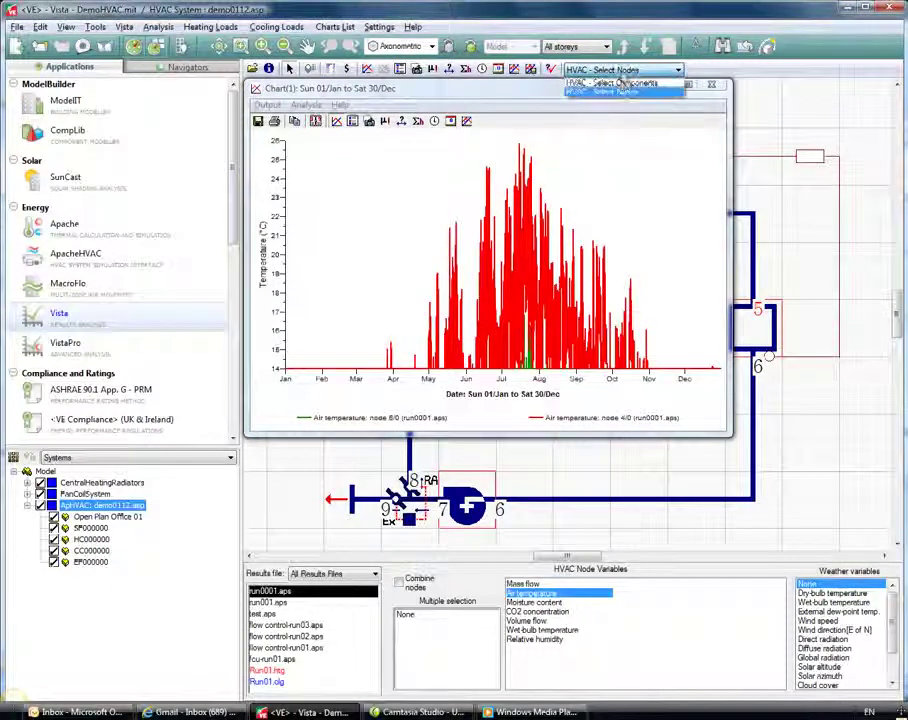
click(612, 89)
drag(622, 92, 317, 123)
click(455, 148)
click(618, 300)
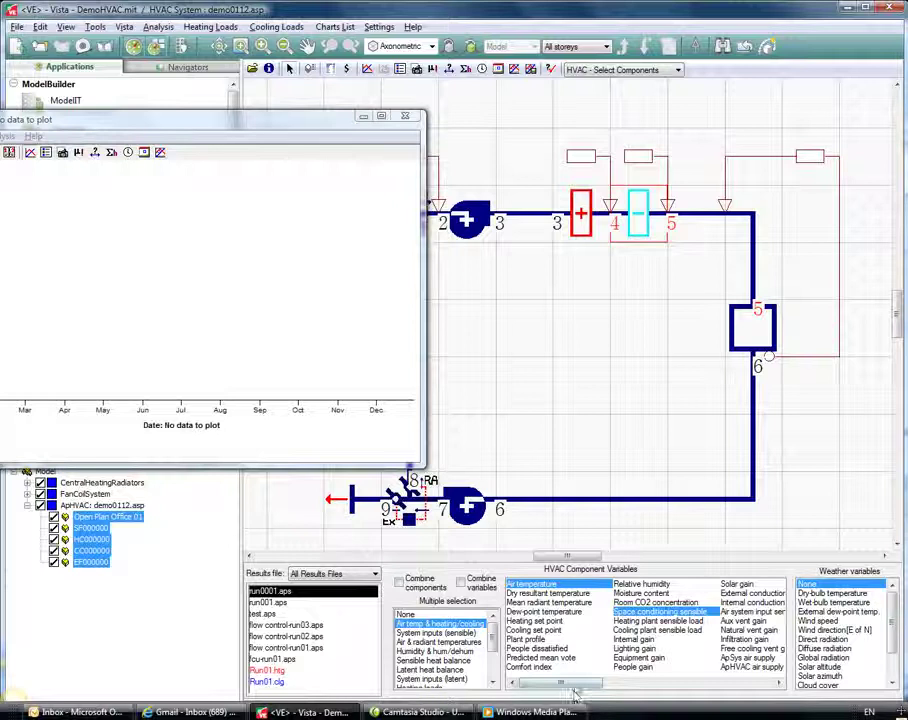
drag(563, 683, 730, 684)
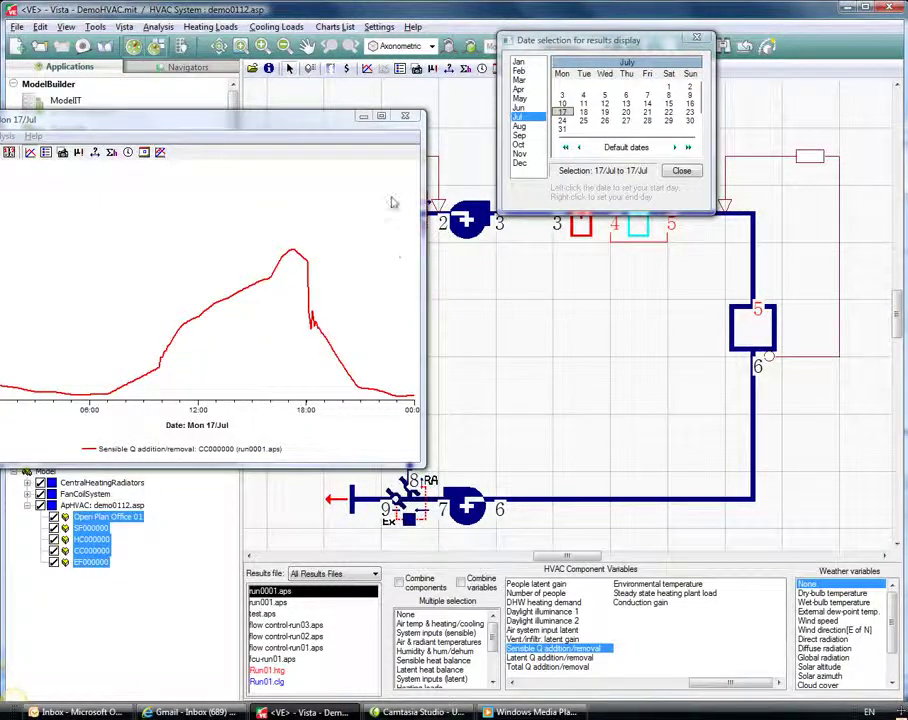
click(404, 116)
Group the model browser by Rooms, chart the annual ApHVAC heating coils load against the cooling coils sensible load, and close the chart.
click(103, 458)
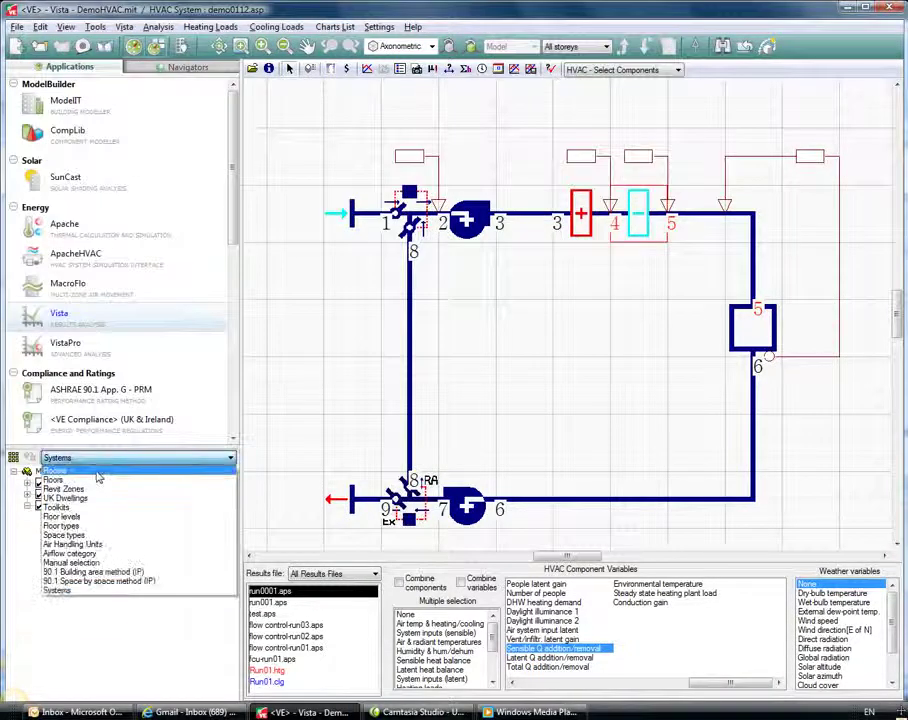
click(92, 472)
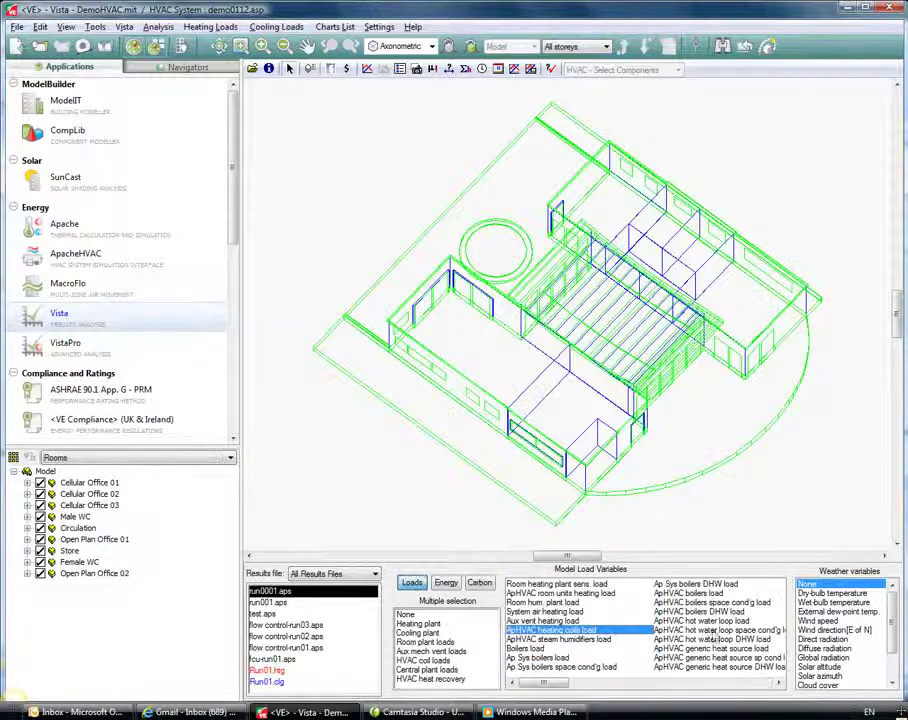
click(779, 682)
click(779, 682)
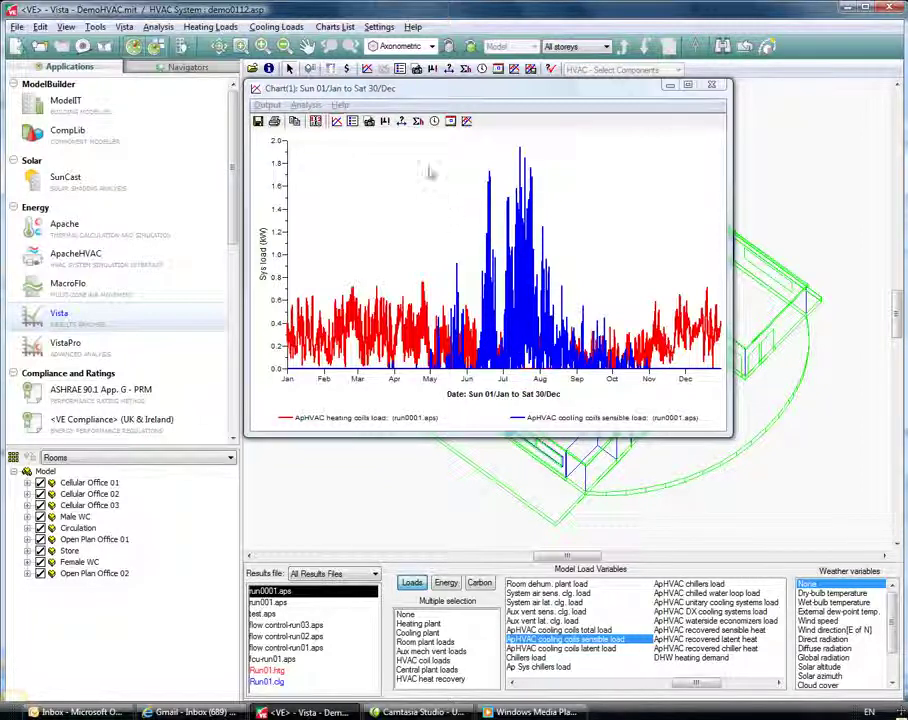
click(715, 88)
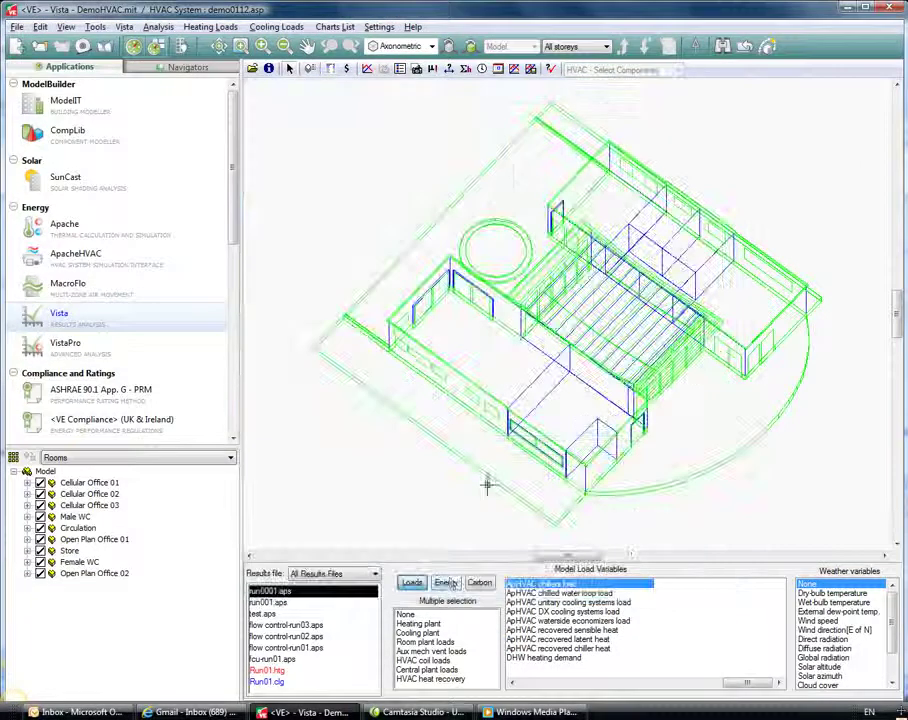
Tabulate the monthly ApHVAC energy totals for boilers, chillers, distribution fans, distribution pumps and heat rejection fans/pumps.
click(446, 582)
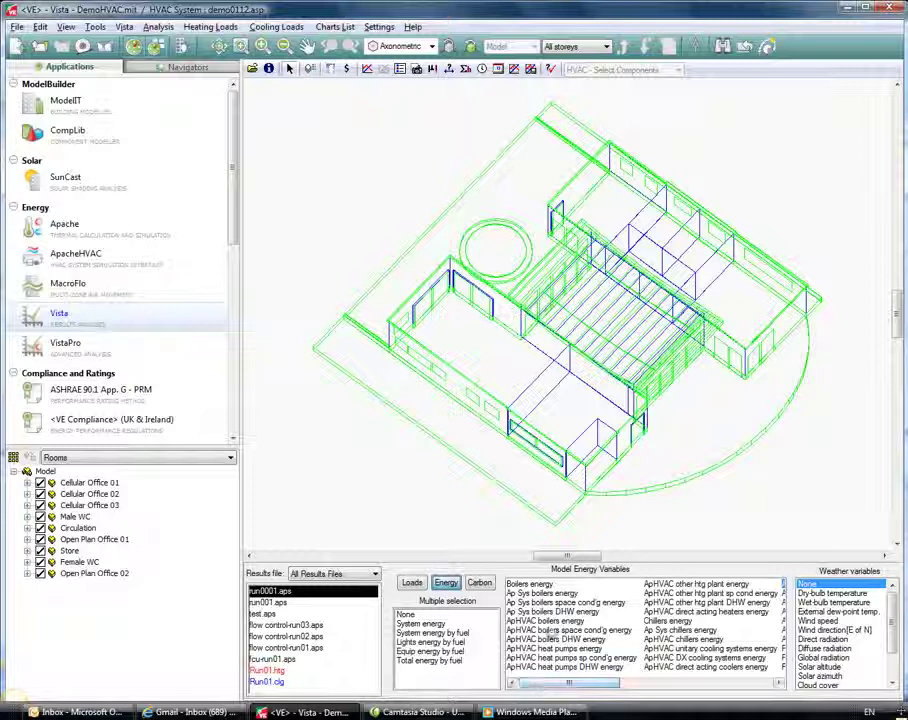
click(545, 621)
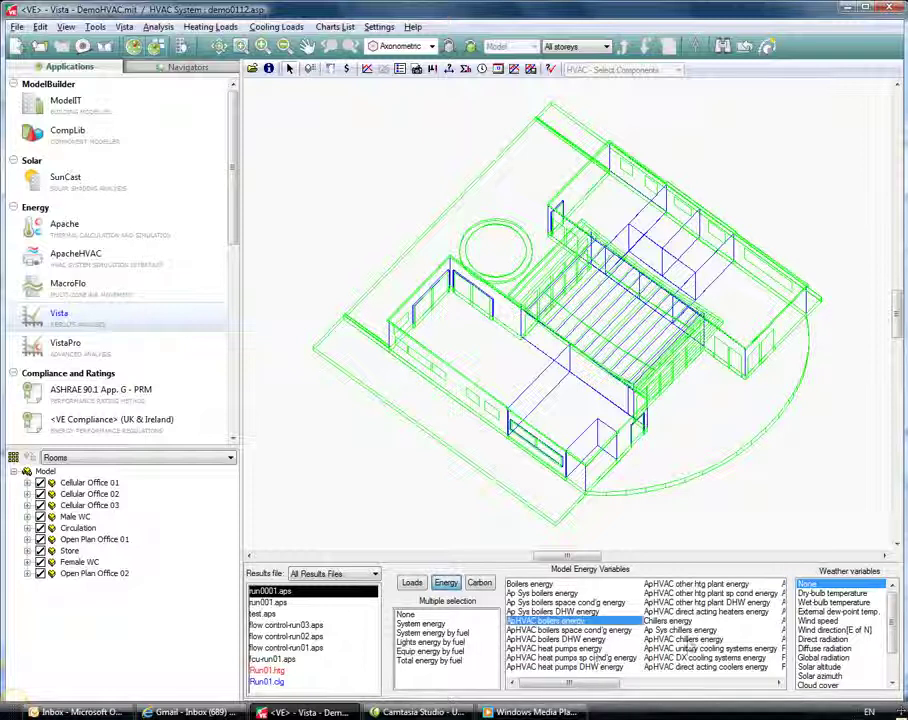
scroll(560, 600, down, 2)
click(533, 585)
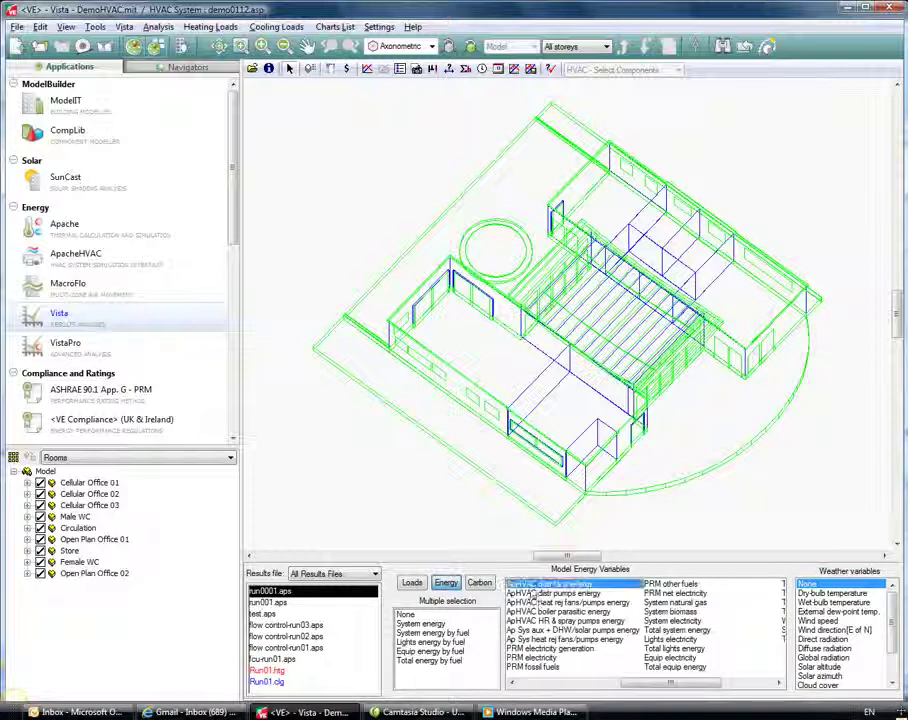
shift+click(540, 602)
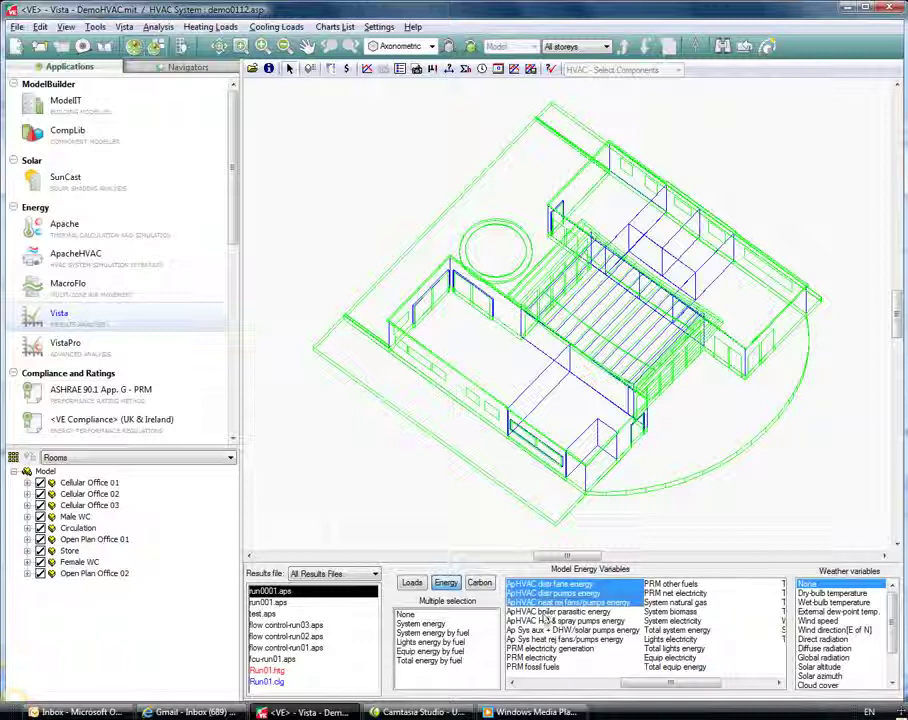
click(465, 68)
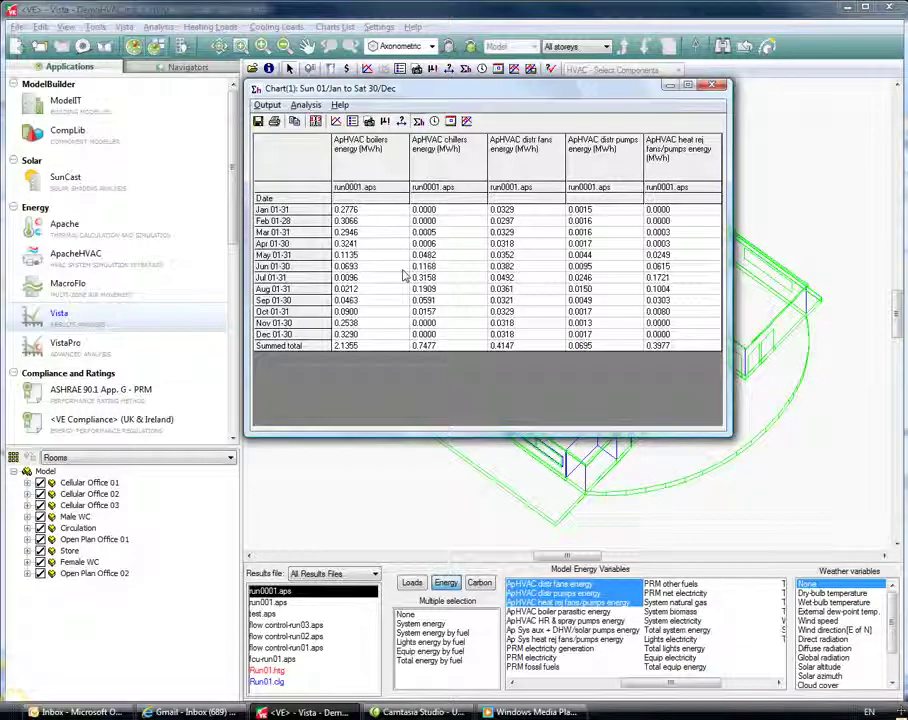
Switch the model results to carbon and tabulate monthly System nat. gas CE, System elec. CE and Total system CE.
click(489, 598)
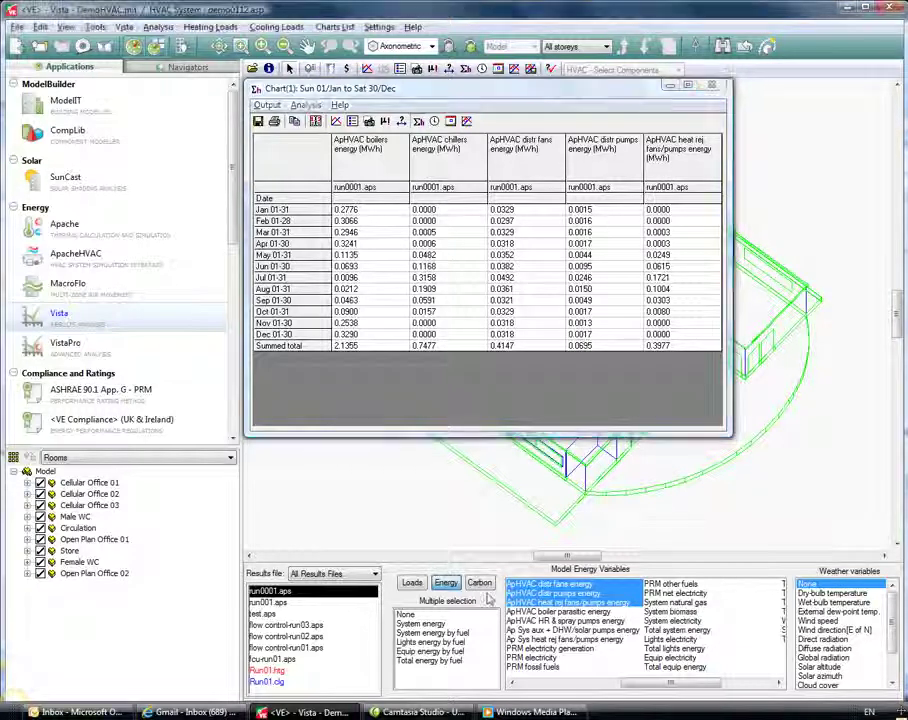
click(480, 583)
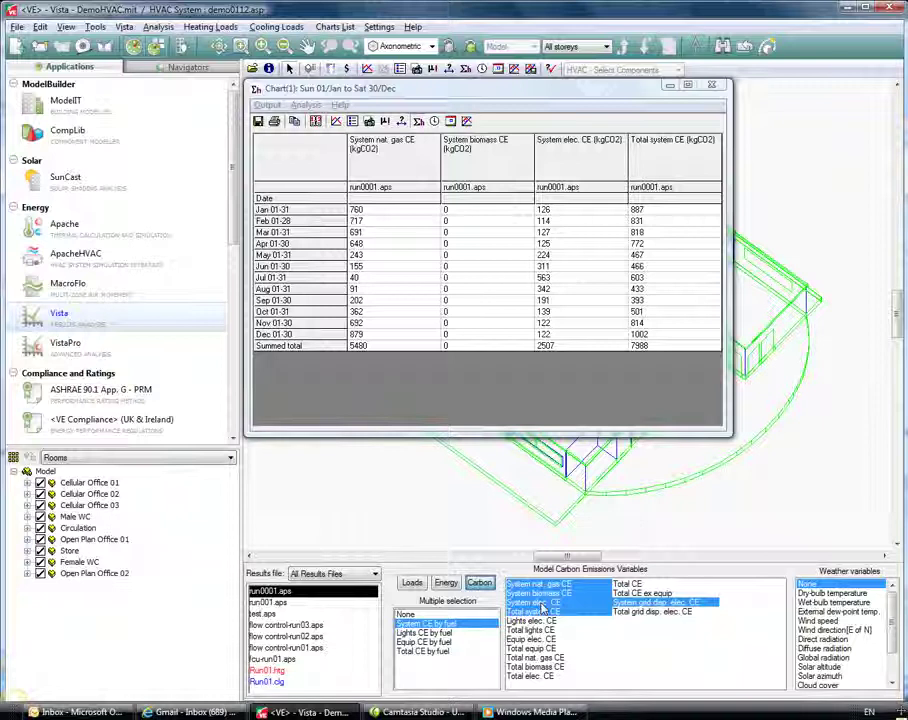
click(538, 584)
ctrl+click(540, 602)
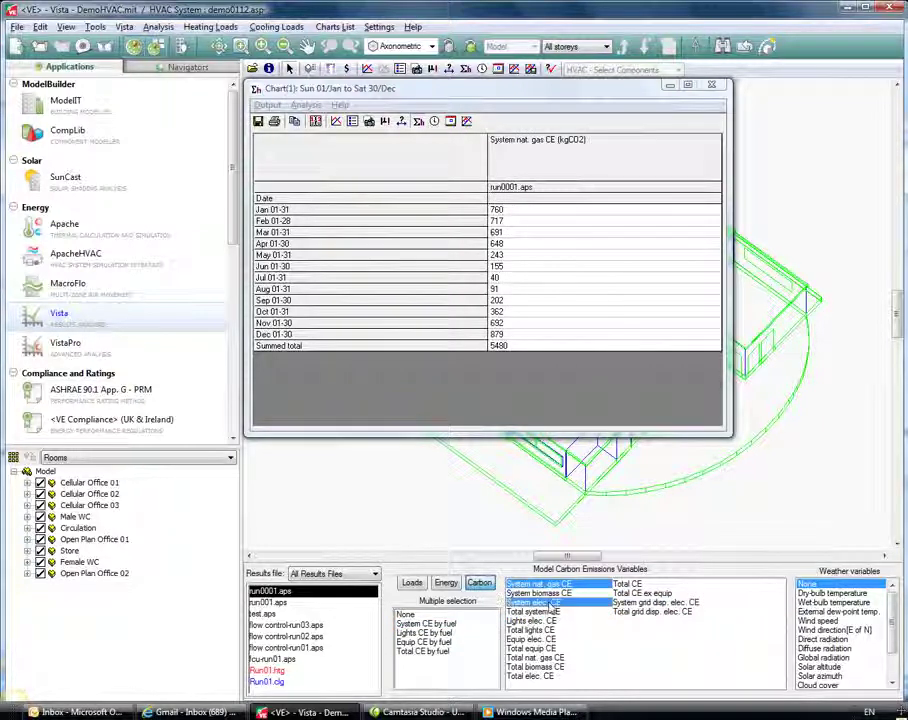
ctrl+click(538, 611)
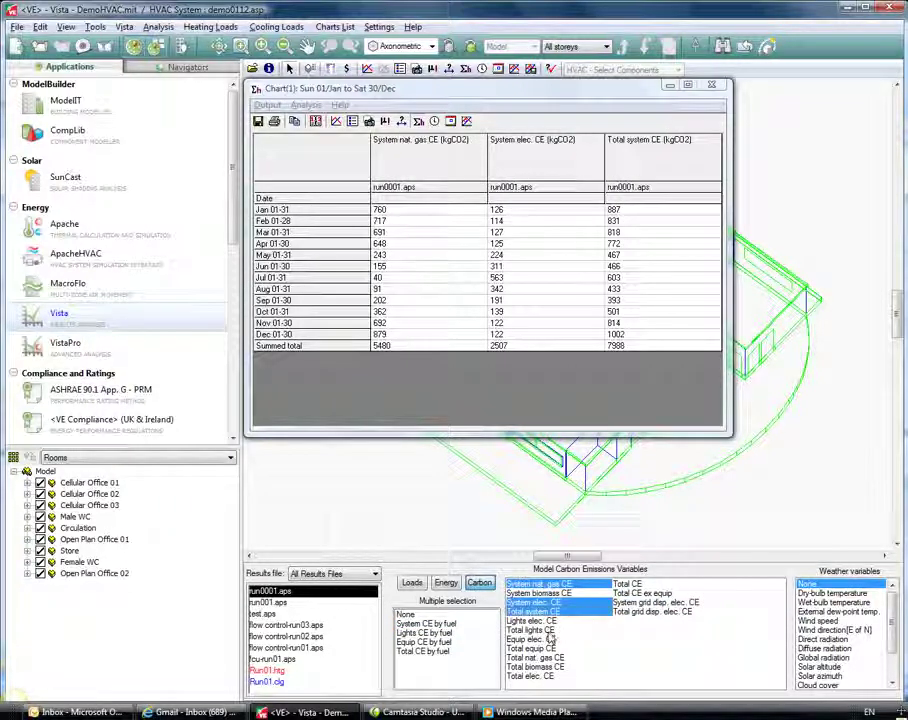